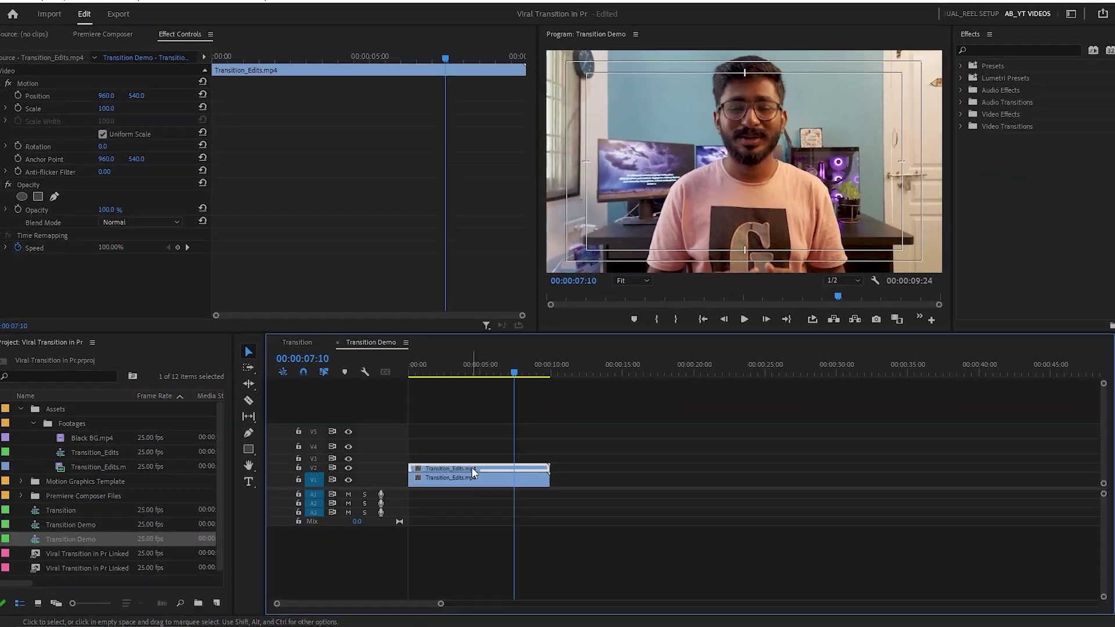
Replace the upper Transition_Edits.mp4 clip with an After Effects composition and save the new After Effects project as Transition
right_click(571, 386)
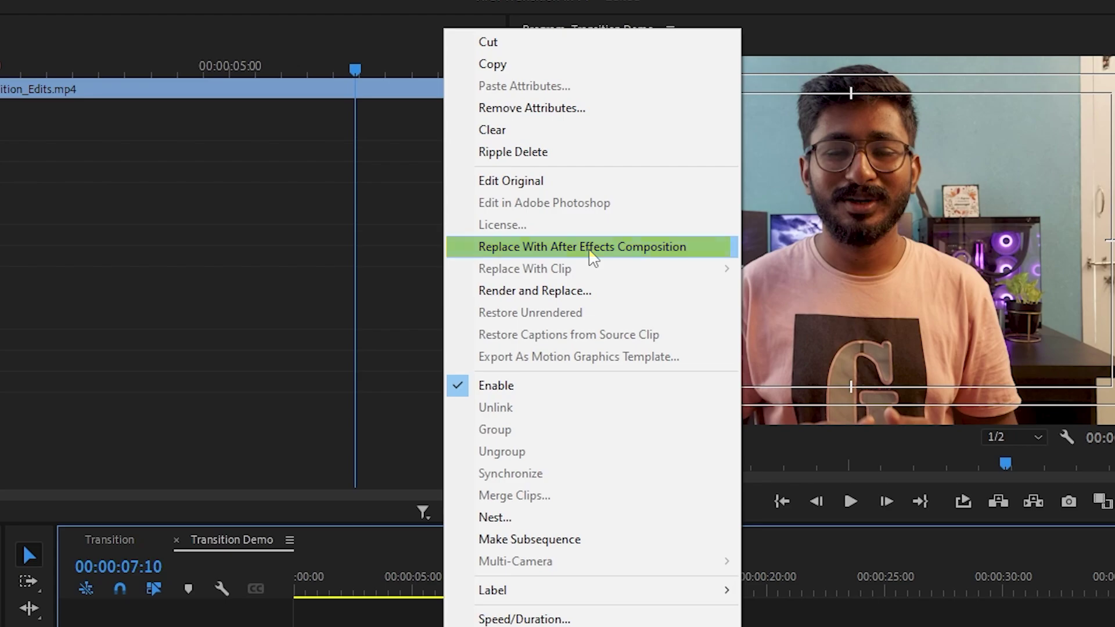
click(546, 247)
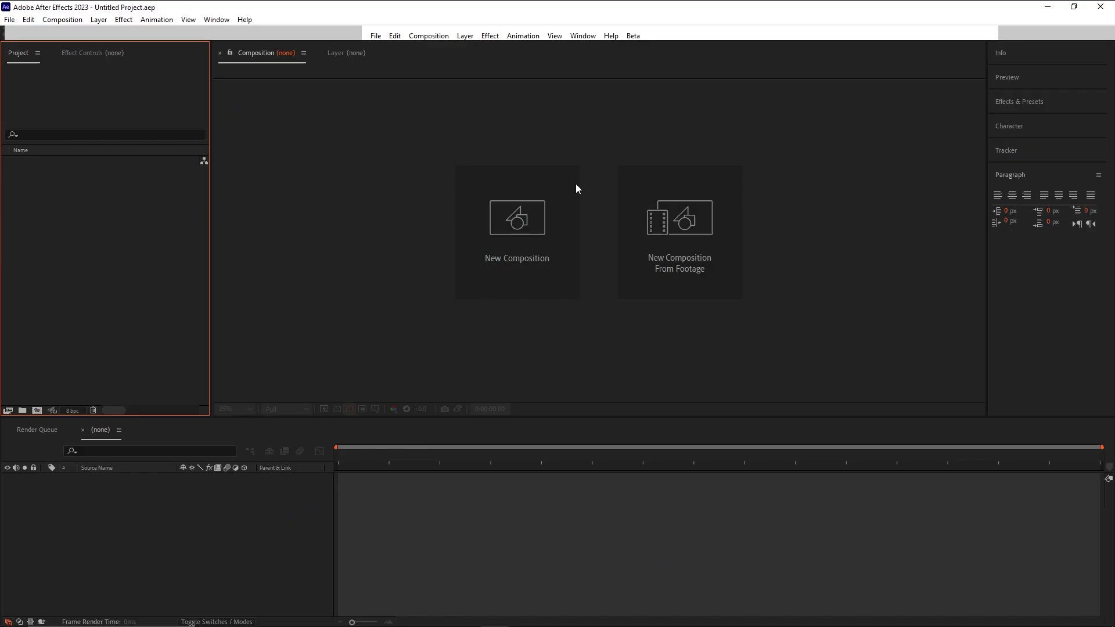
text(Transition)
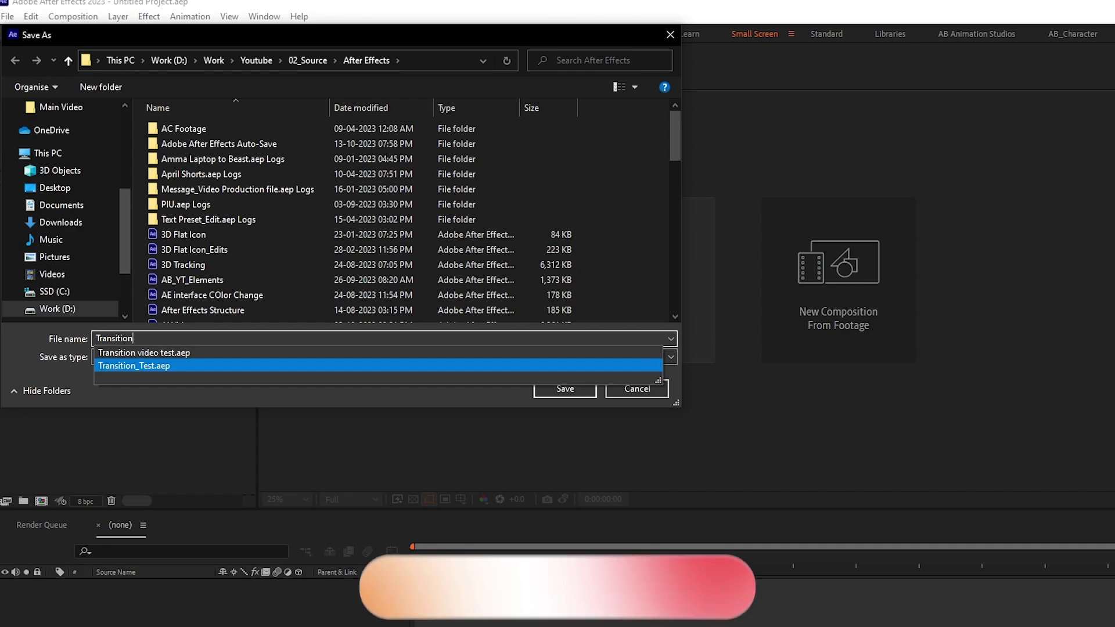
click(232, 394)
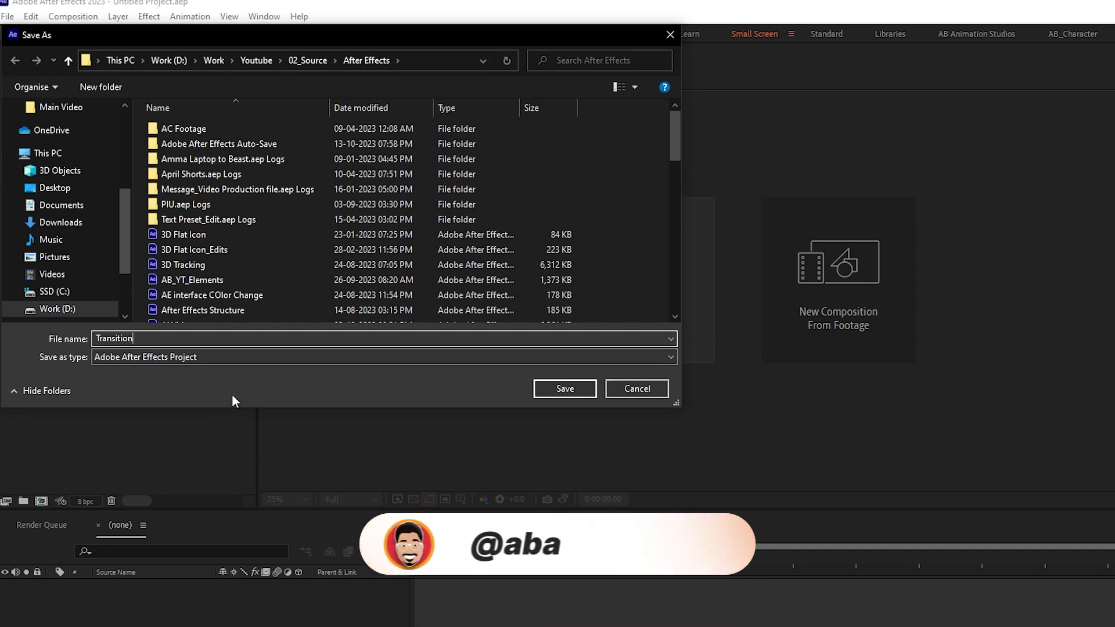
click(555, 388)
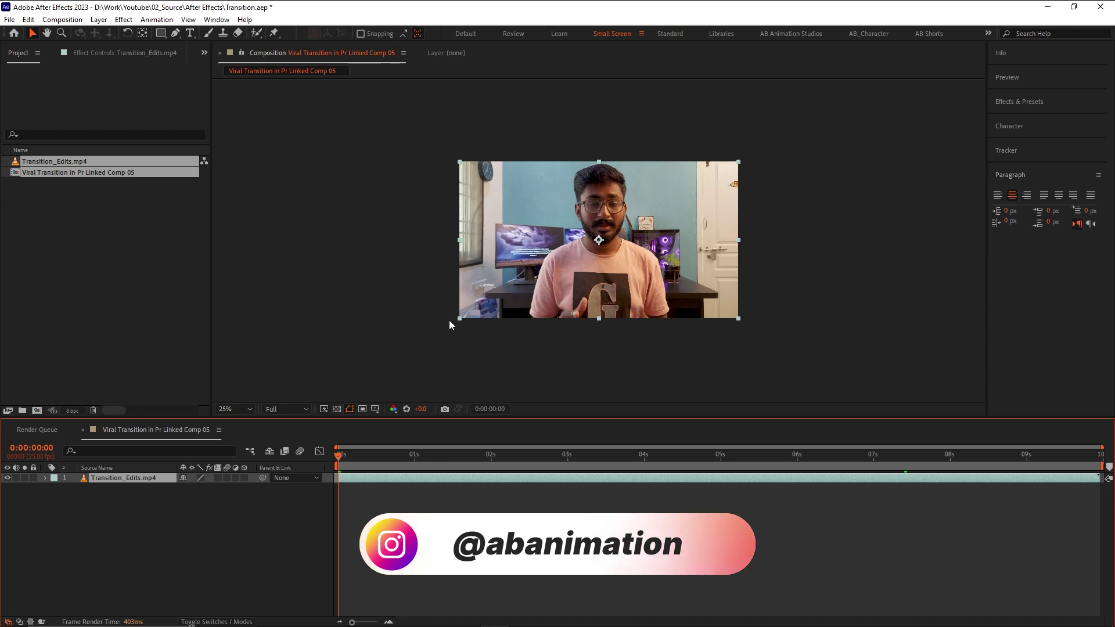
Open the Transition_Edits.mp4 layer in its own Layer viewer and set the playhead to the first frame
drag(435, 459, 569, 461)
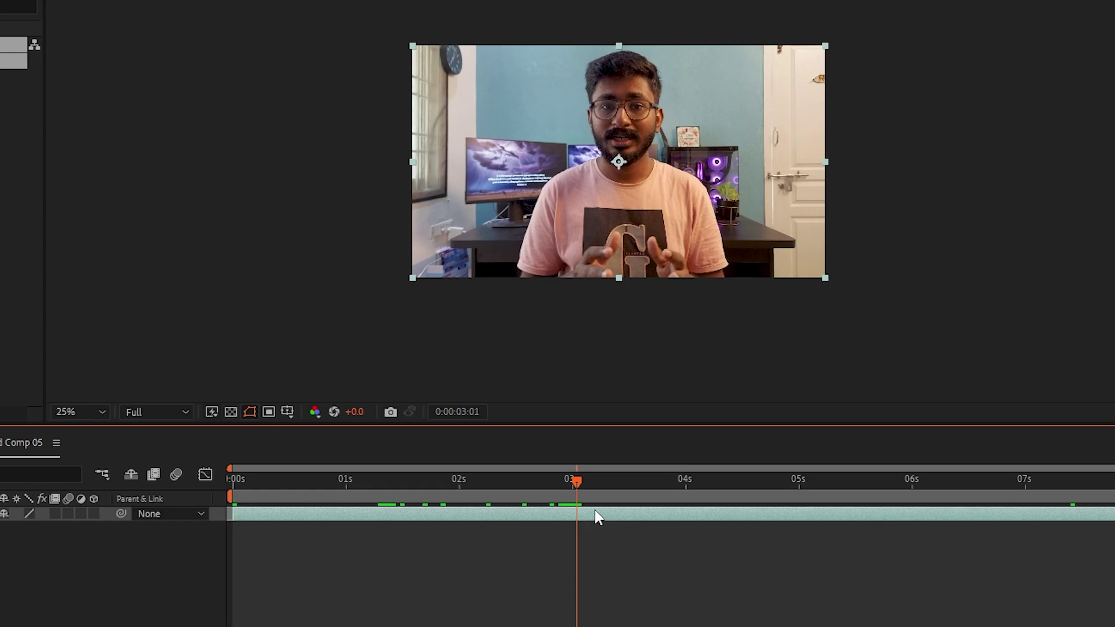
double_click(594, 510)
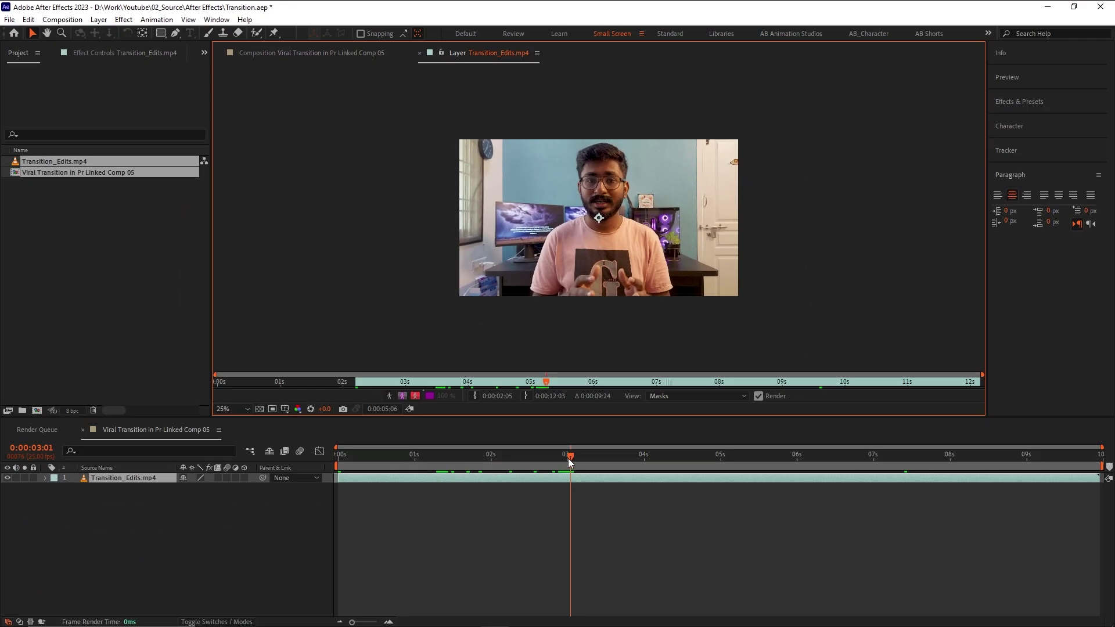
click(328, 521)
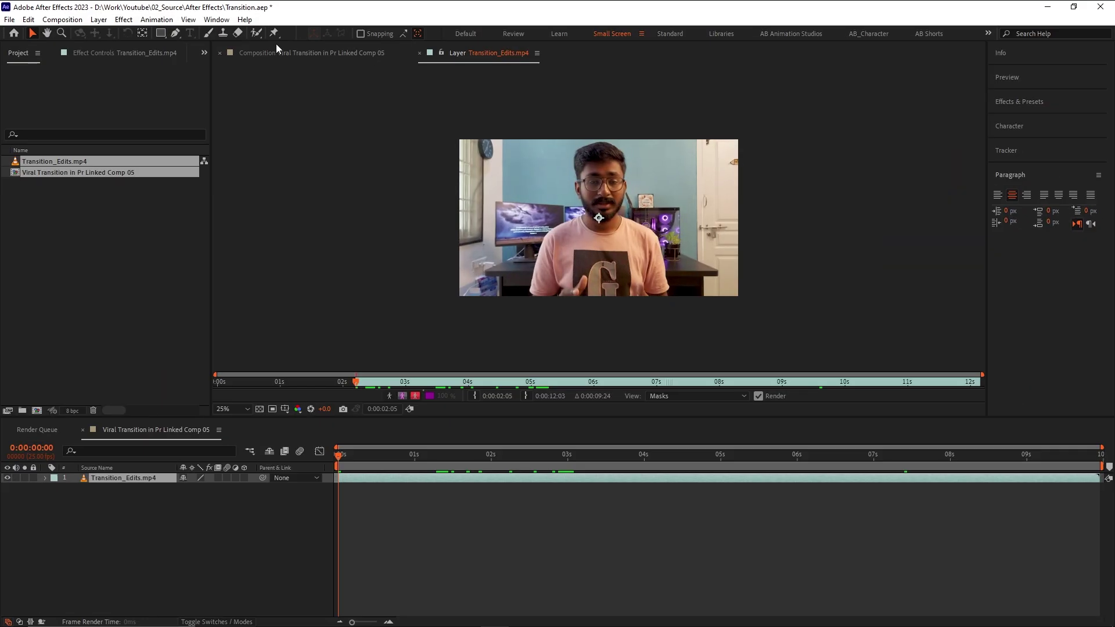
Resize the Roto Brush and paint over the man to select him as the foreground
click(258, 32)
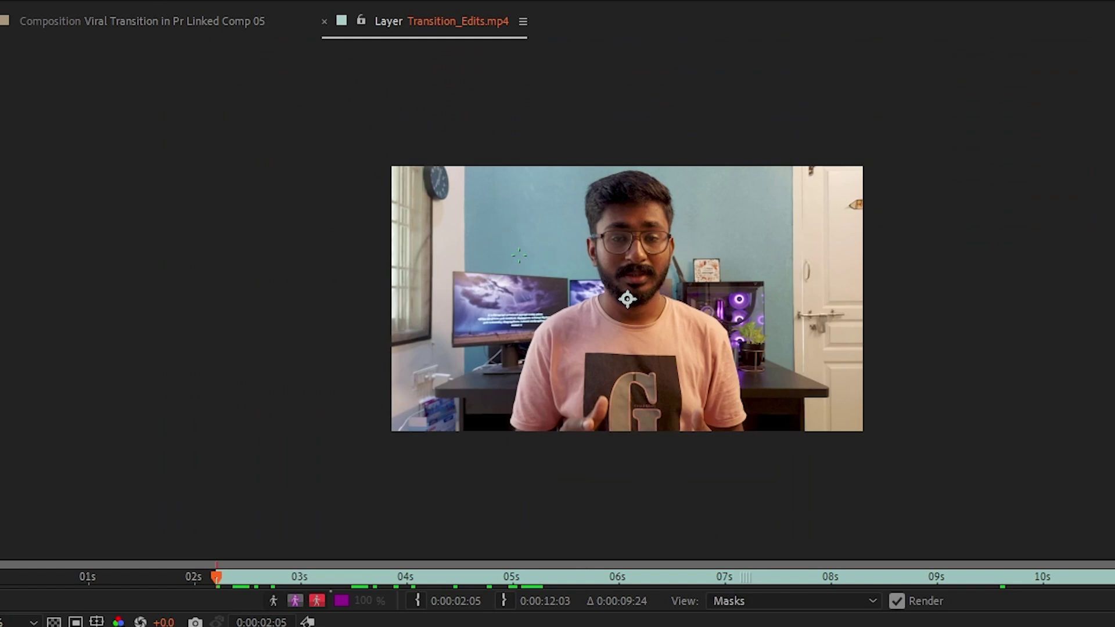
key(ctrl)
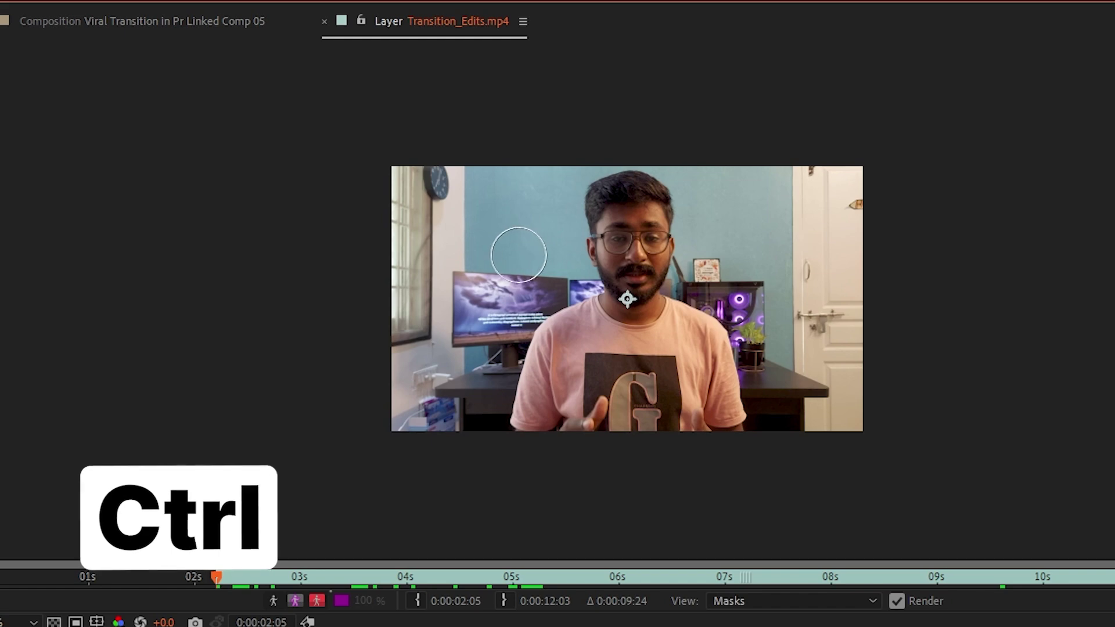
drag(517, 255, 525, 254)
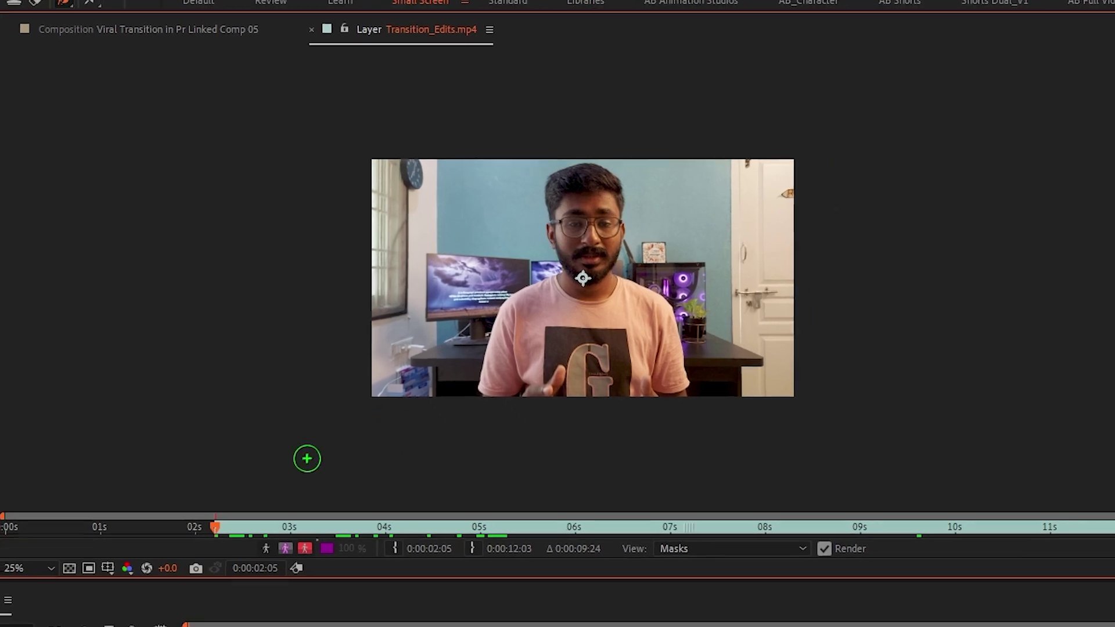
click(50, 528)
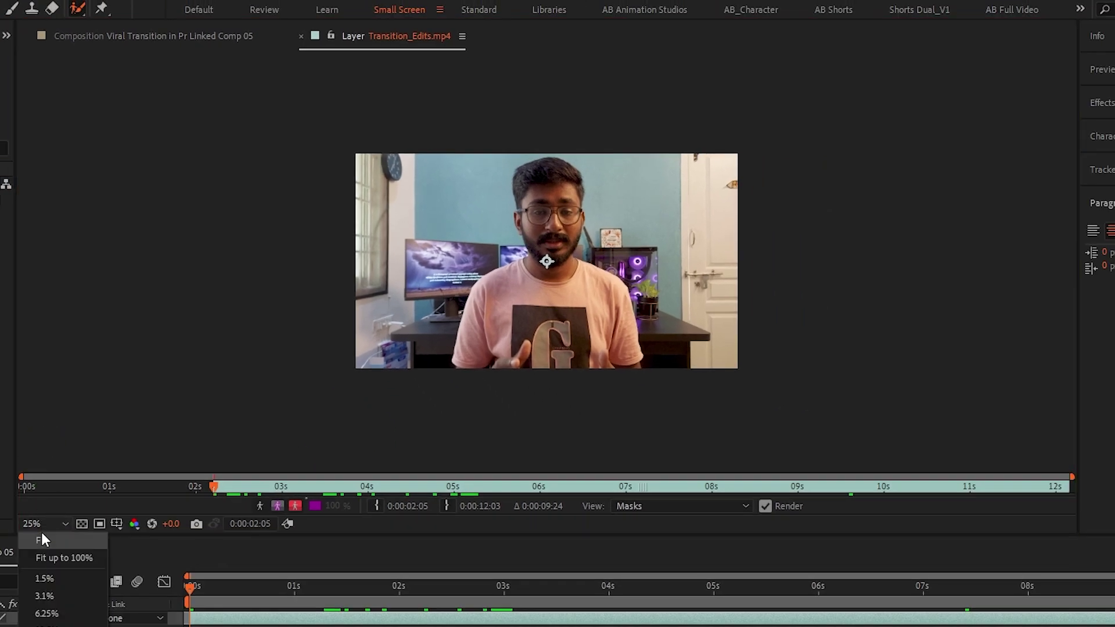
click(42, 538)
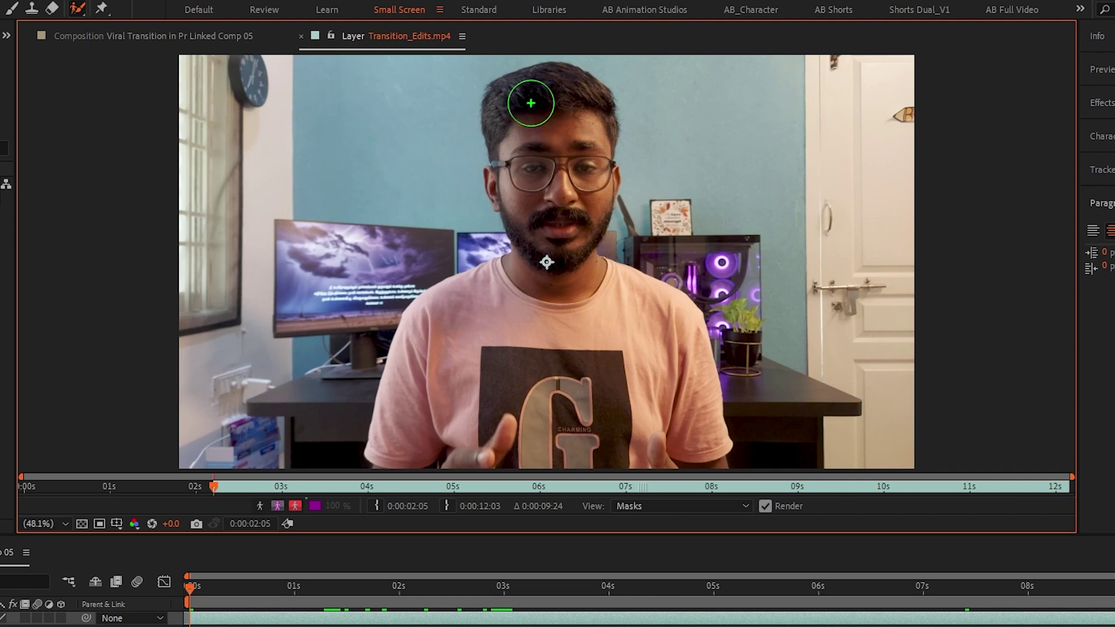
mouse_move(531, 103)
mouse_down()
mouse_move(523, 126)
mouse_move(548, 197)
mouse_move(545, 240)
mouse_move(483, 310)
mouse_move(442, 378)
mouse_move(434, 418)
mouse_move(512, 453)
mouse_move(639, 442)
mouse_move(672, 424)
mouse_move(655, 344)
mouse_move(578, 268)
mouse_move(576, 129)
mouse_move(537, 74)
mouse_up()
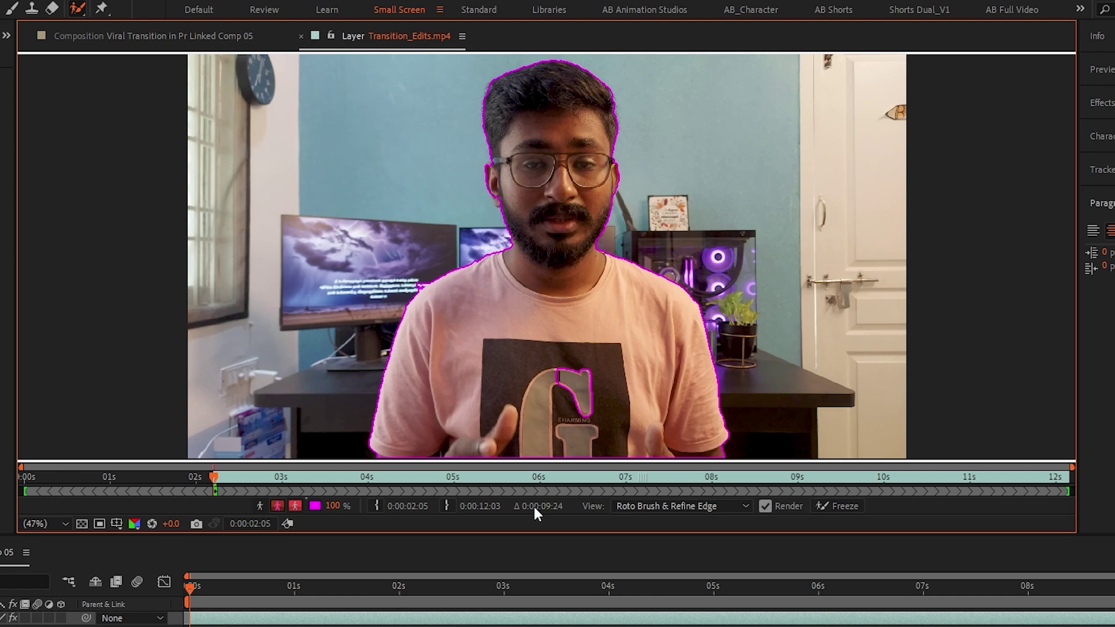
Add the missed parts of the shirt's letter graphic and of the man's ear to the roto selection
mouse_move(562, 379)
mouse_down()
mouse_move(589, 395)
mouse_move(588, 372)
mouse_up()
drag(540, 363, 604, 406)
scroll(512, 187, up, 4)
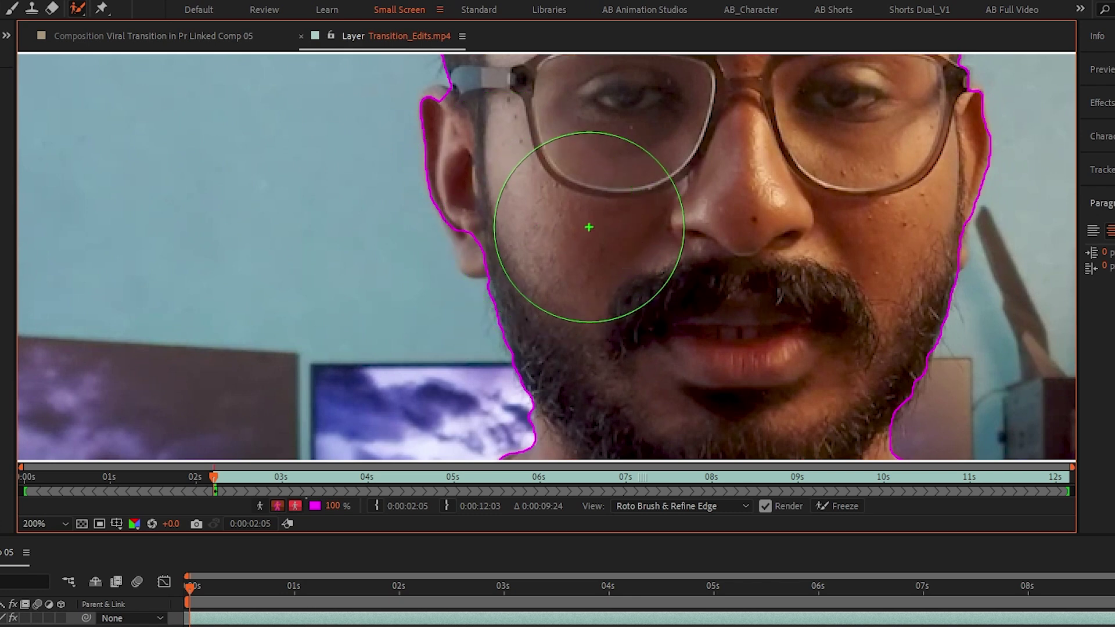
drag(587, 226, 589, 227)
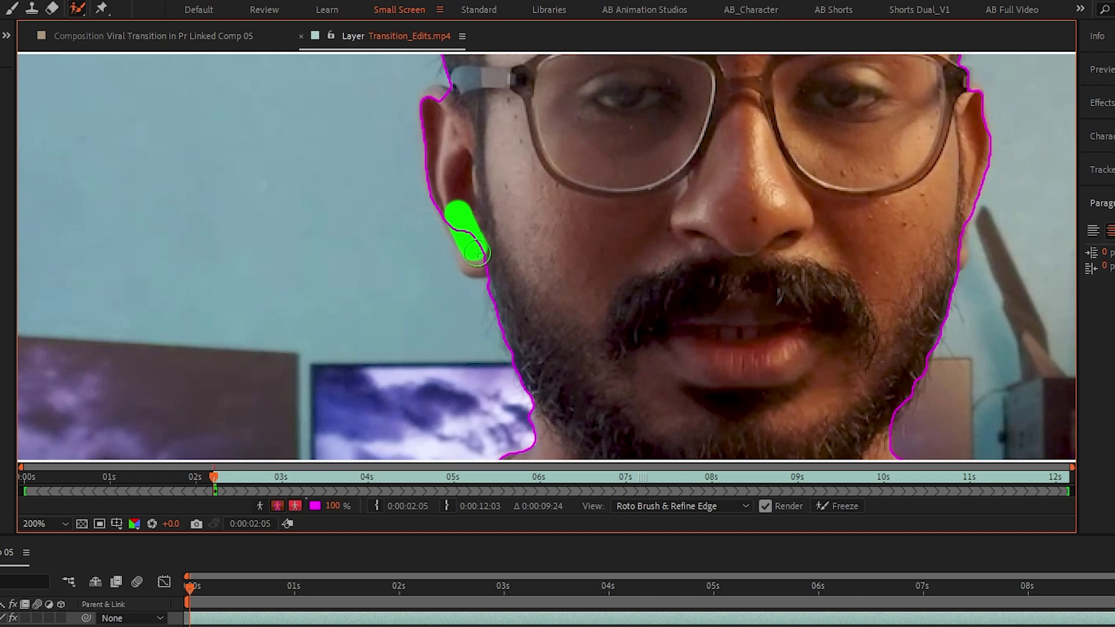
drag(491, 261, 493, 266)
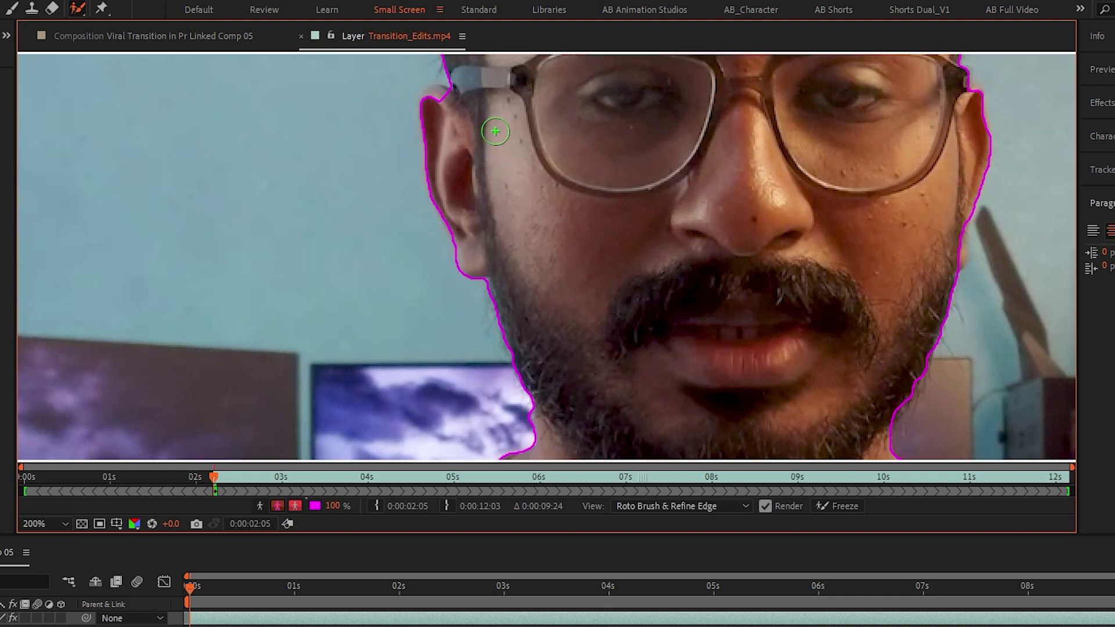
drag(459, 110, 436, 97)
Subtract the patch of large-monitor background beside the man's shoulder from the roto selection
key(comma)
mouse_move(634, 332)
mouse_down()
mouse_move(688, 115)
mouse_move(698, 254)
mouse_move(785, 129)
mouse_move(785, 110)
mouse_up()
scroll(468, 341, up, 2)
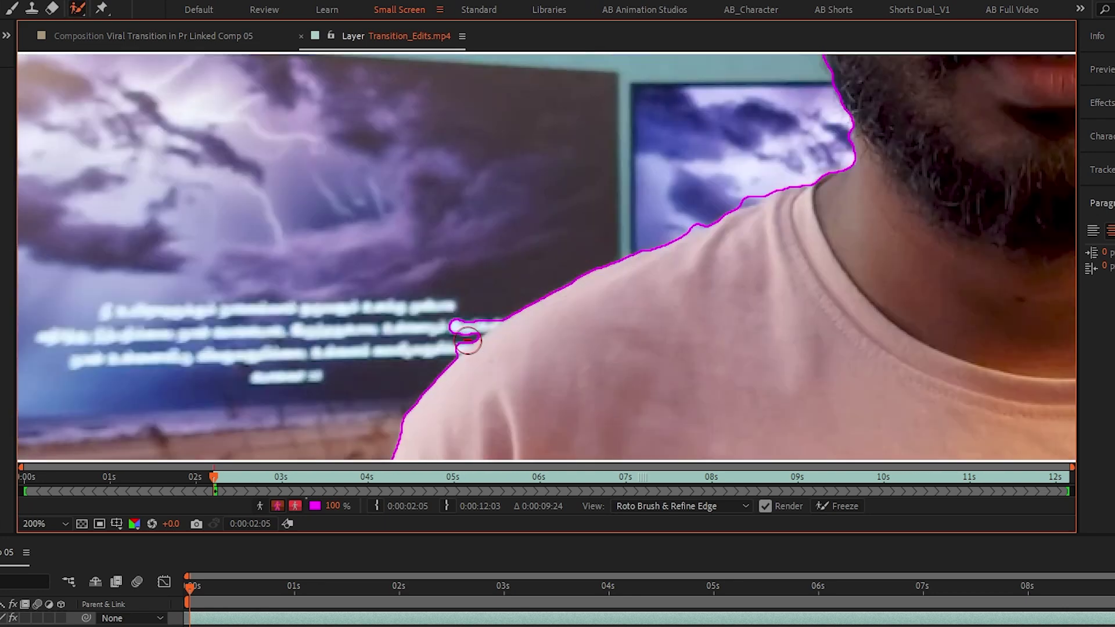
key(alt)
mouse_move(471, 316)
mouse_down()
mouse_move(444, 343)
mouse_move(488, 311)
mouse_up()
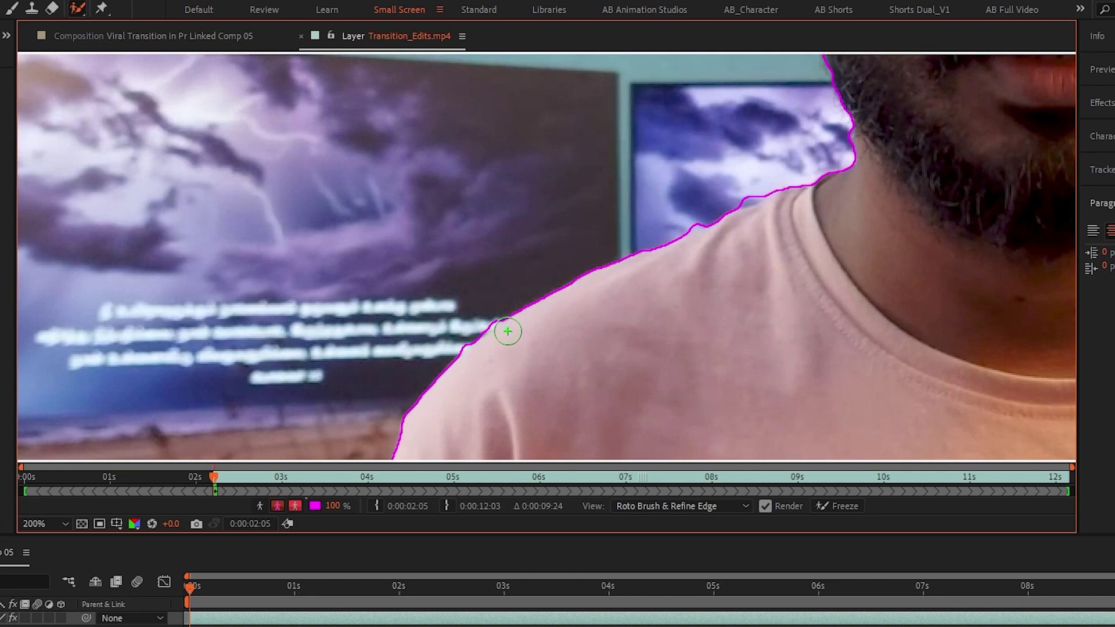
Subtract the sliver of small-monitor background along the shoulder near the shirt collar from the roto selection
scroll(592, 334, down, 4)
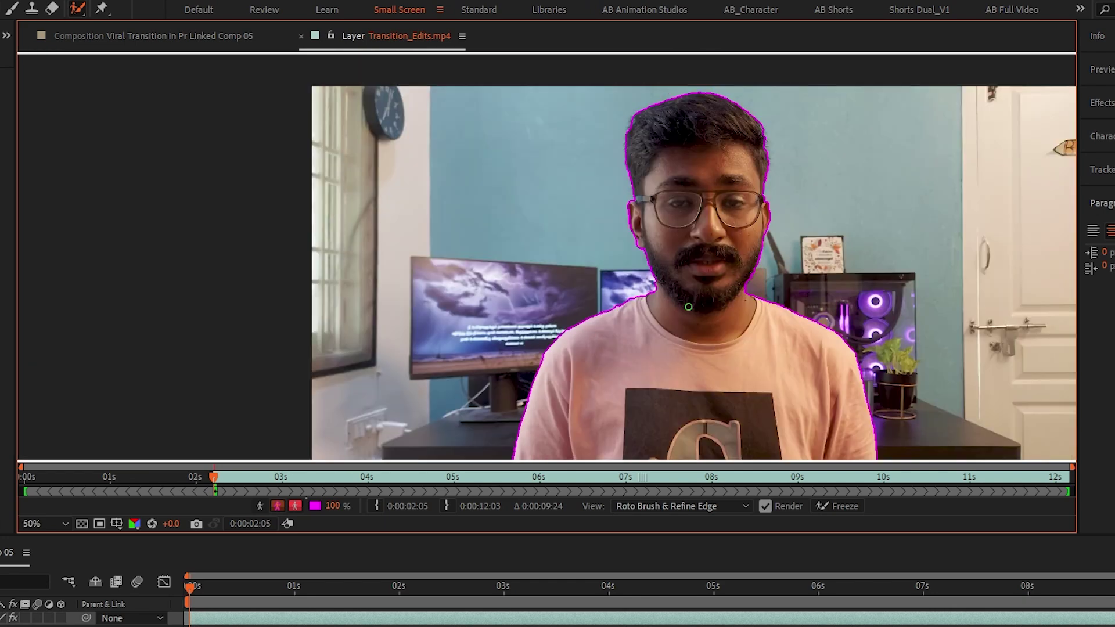
drag(765, 324, 573, 278)
scroll(503, 293, up, 2)
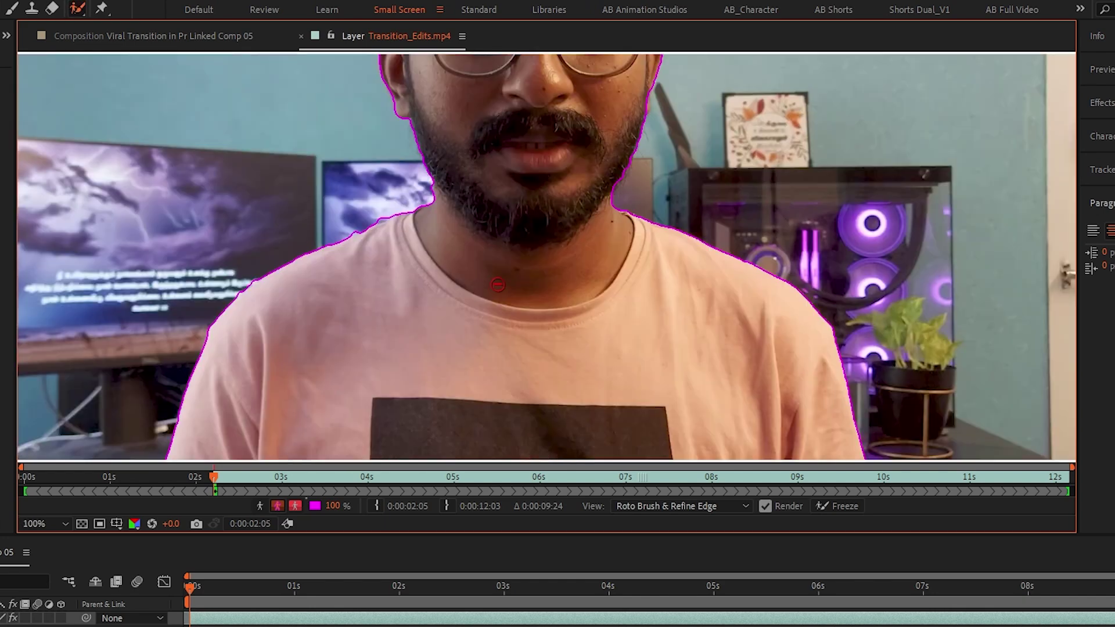
scroll(315, 200, up, 1)
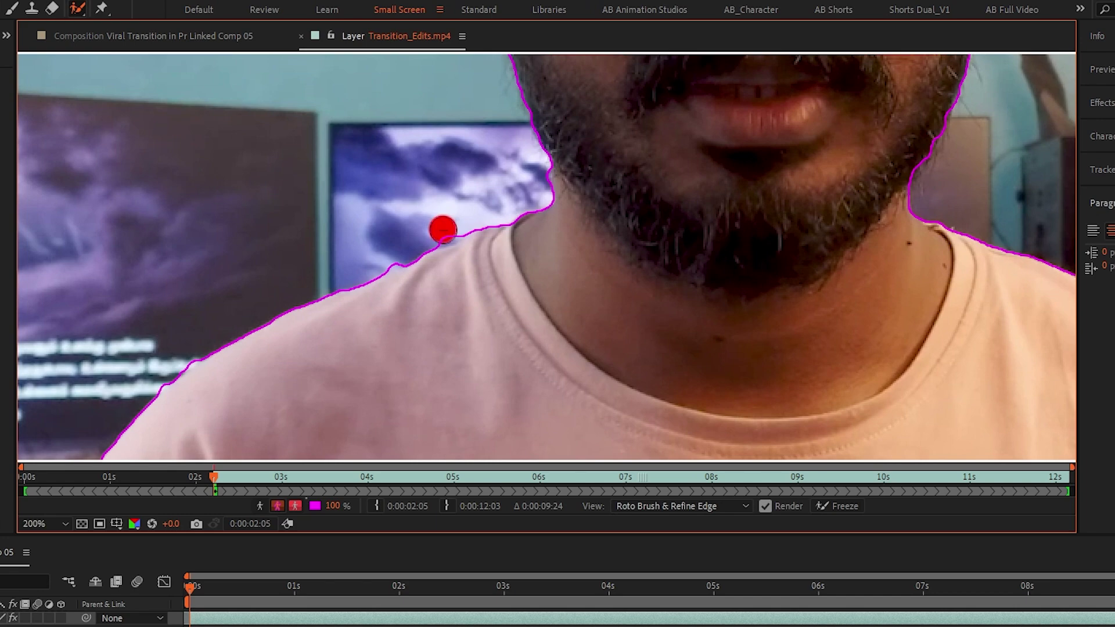
drag(443, 230, 443, 229)
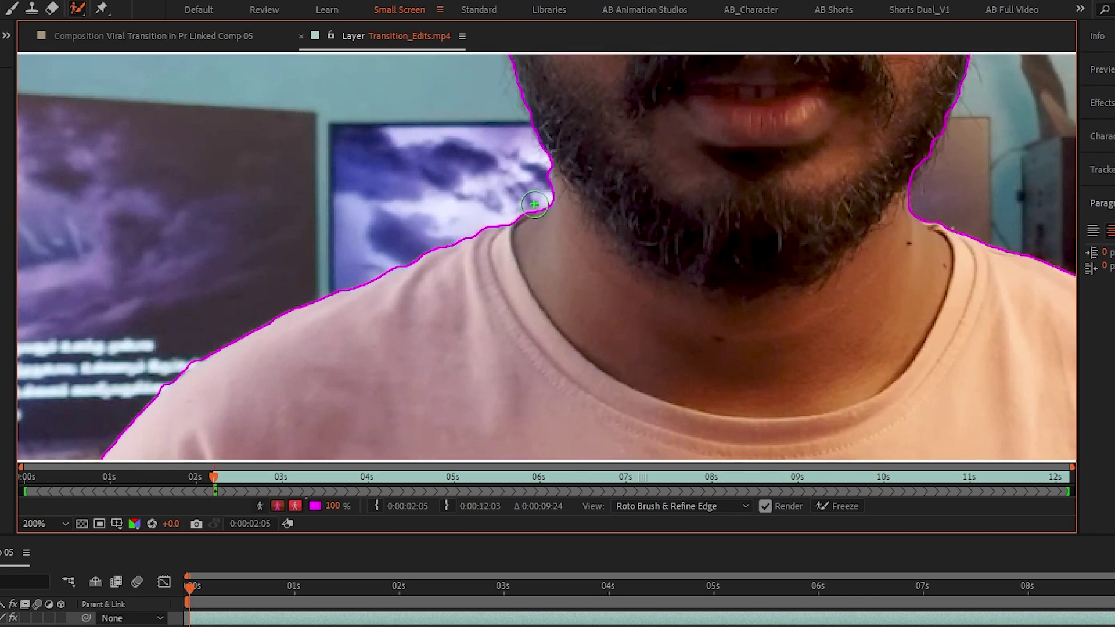
Propagate the Roto Brush selection through the full length of the clip by playing it
scroll(534, 176, down, 6)
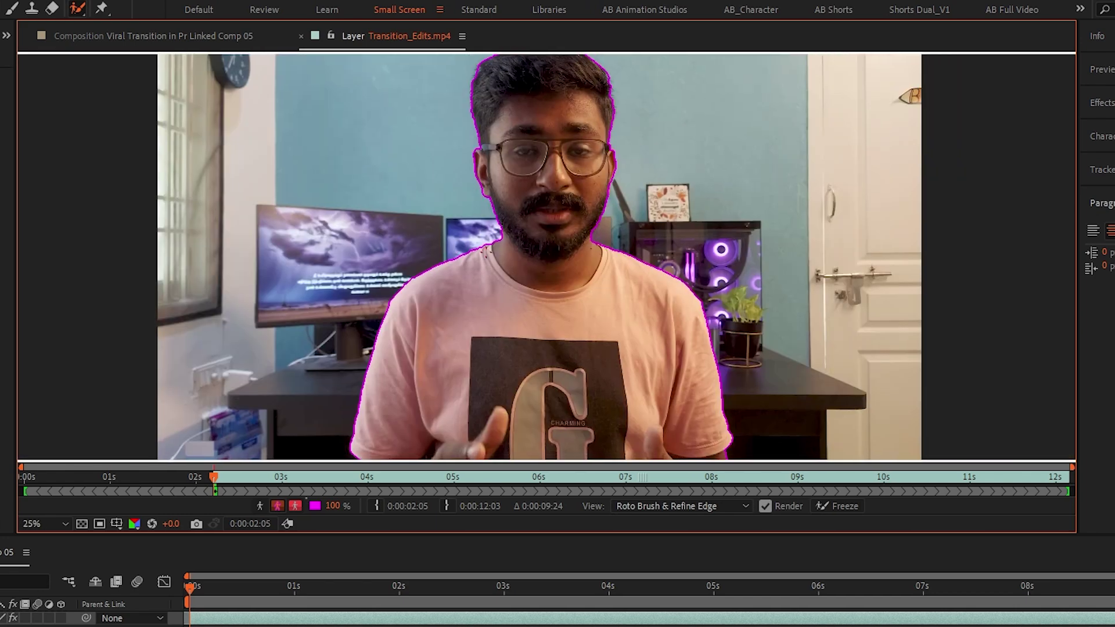
scroll(516, 248, up, 2)
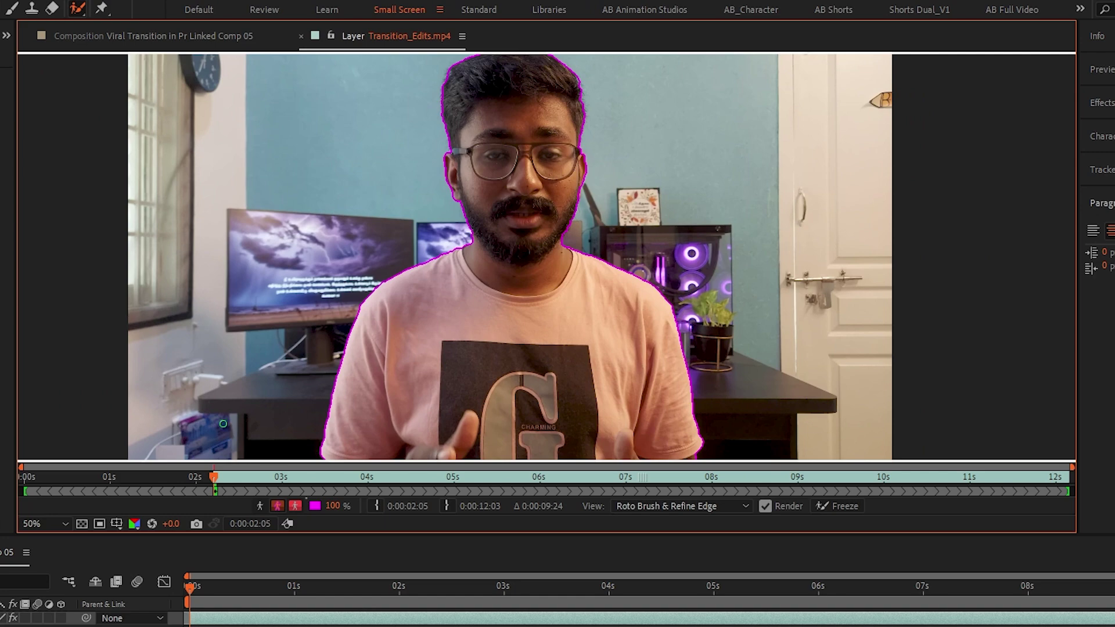
click(52, 521)
click(42, 541)
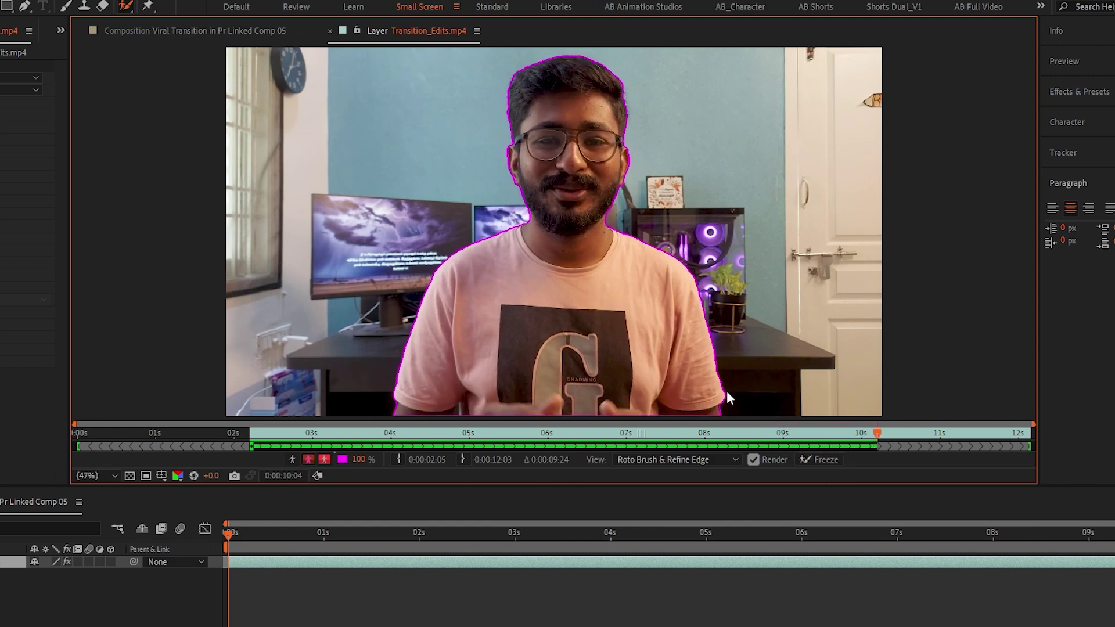
key(space)
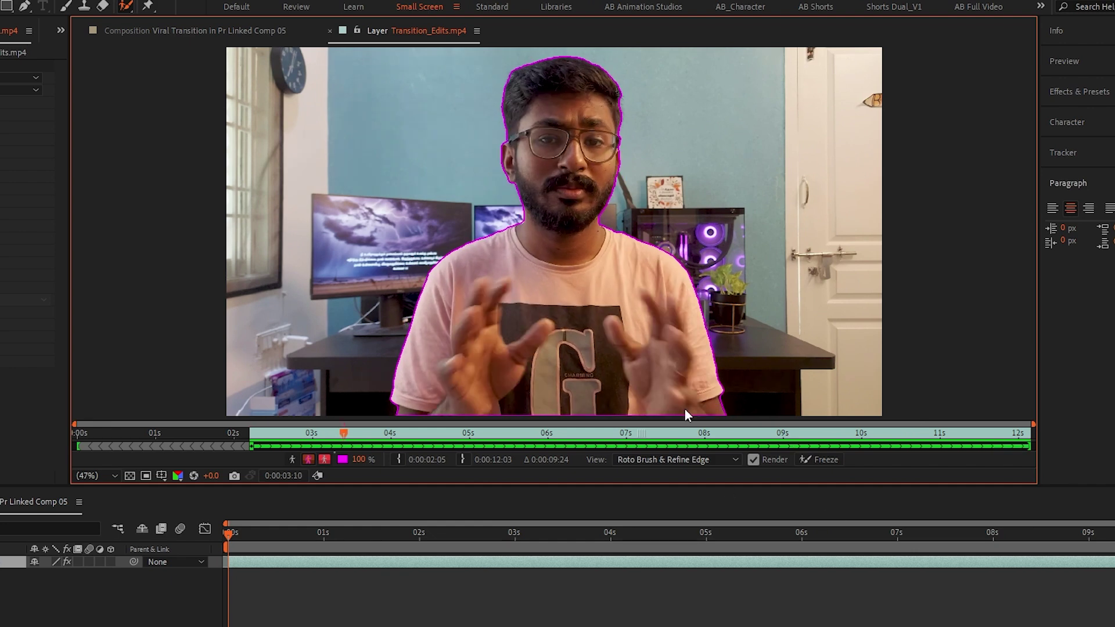
Check the outline at several frames, freeze the Roto Brush propagation, and return to the composition view
mouse_move(409, 433)
mouse_down()
mouse_move(287, 435)
mouse_move(347, 433)
mouse_up()
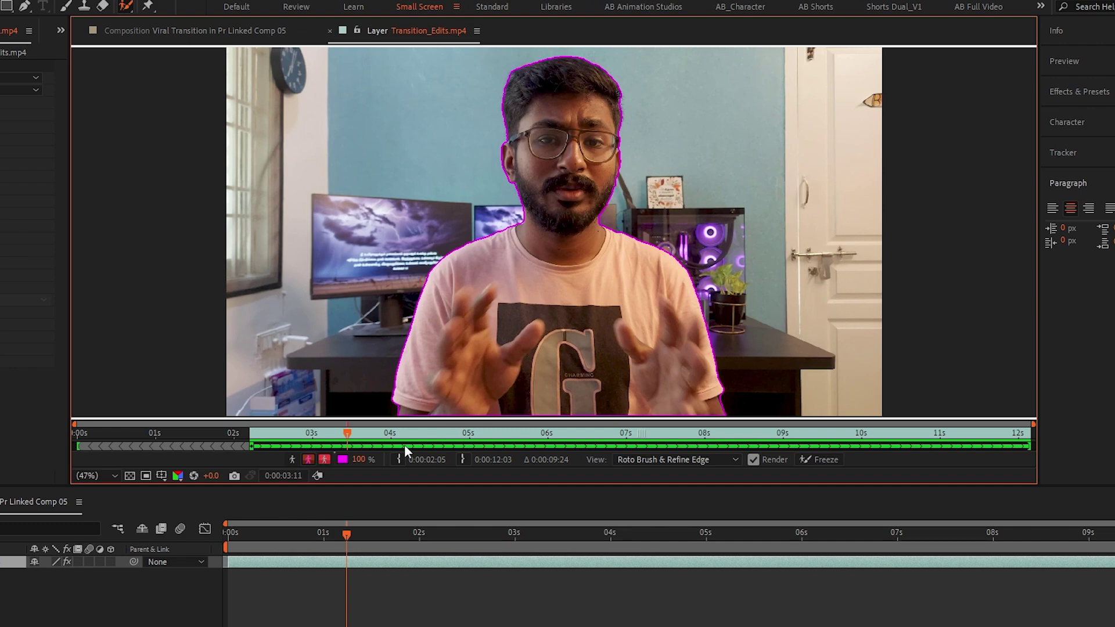
drag(354, 434, 659, 426)
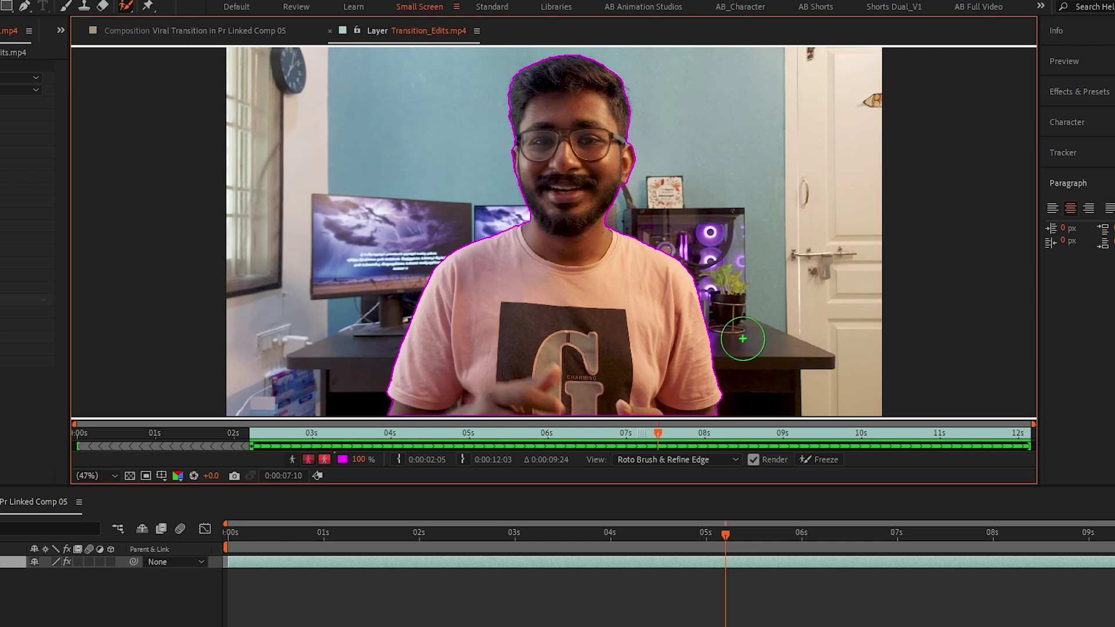
drag(634, 545, 649, 537)
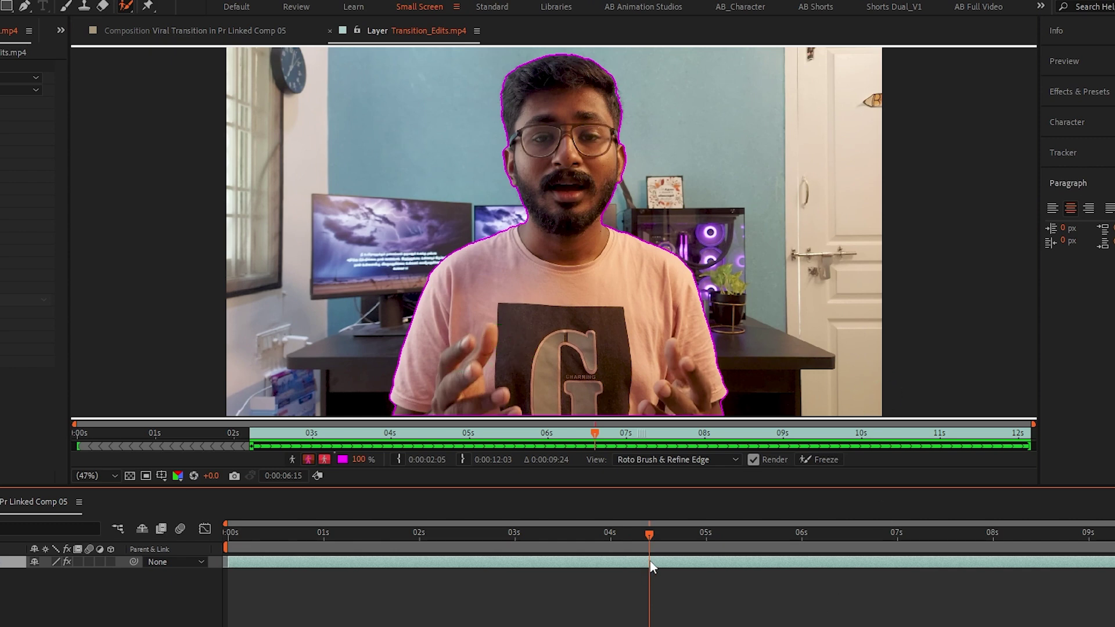
mouse_move(648, 539)
mouse_down()
mouse_move(663, 533)
mouse_move(659, 541)
mouse_up()
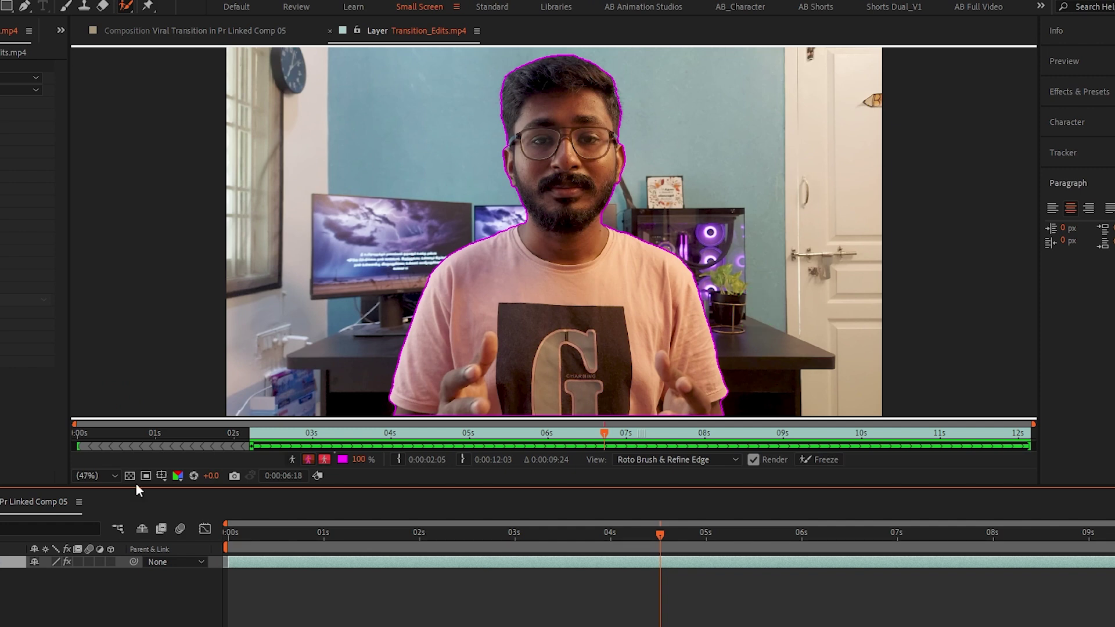
key(v)
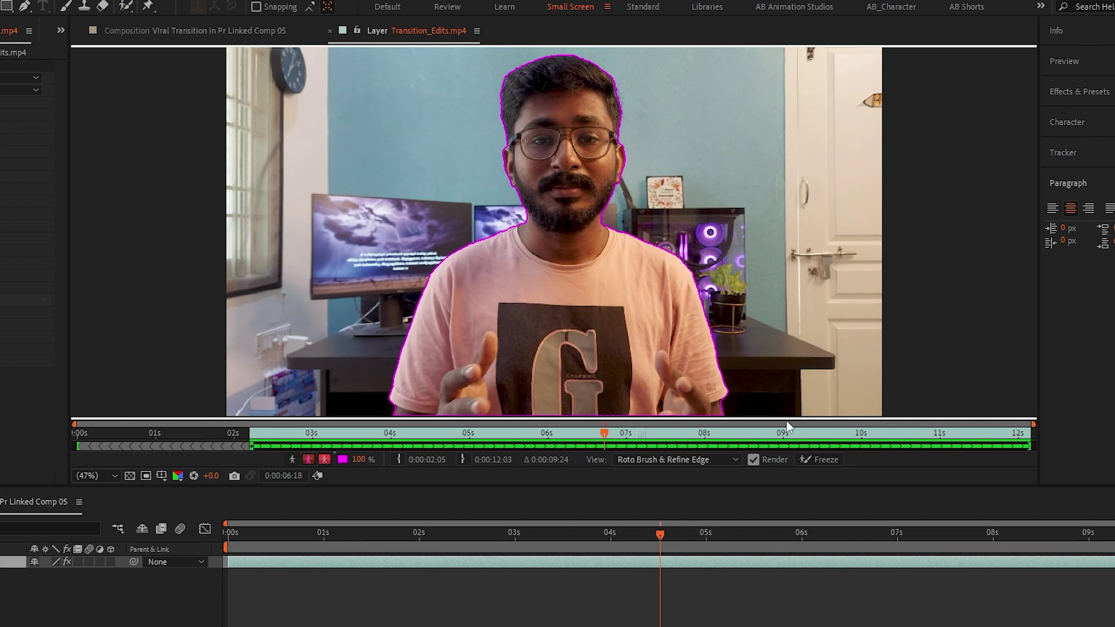
click(830, 459)
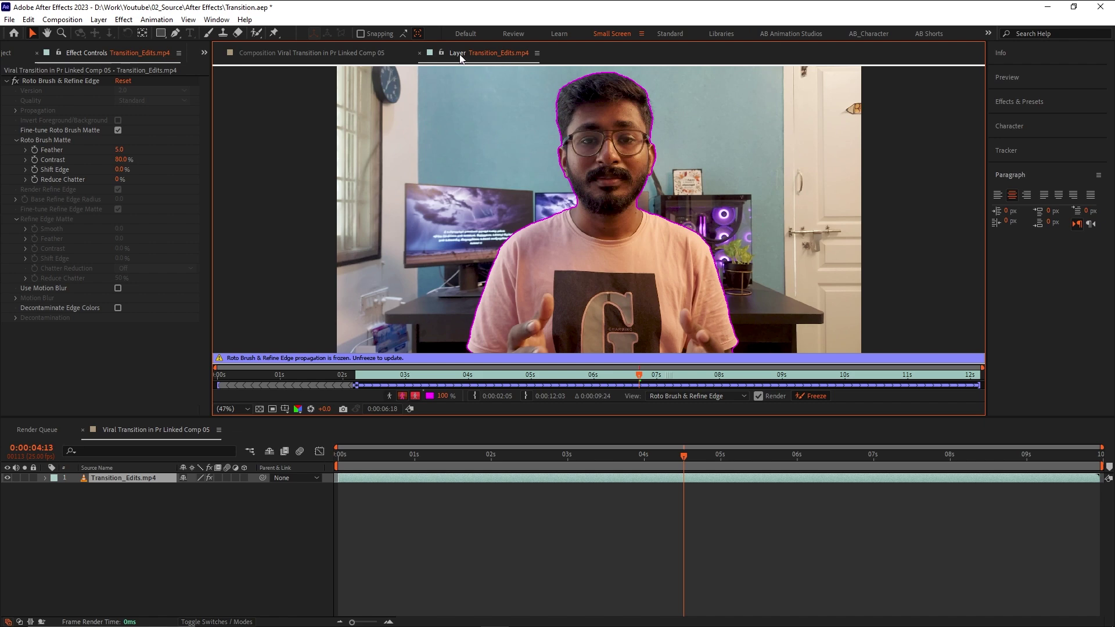
click(268, 52)
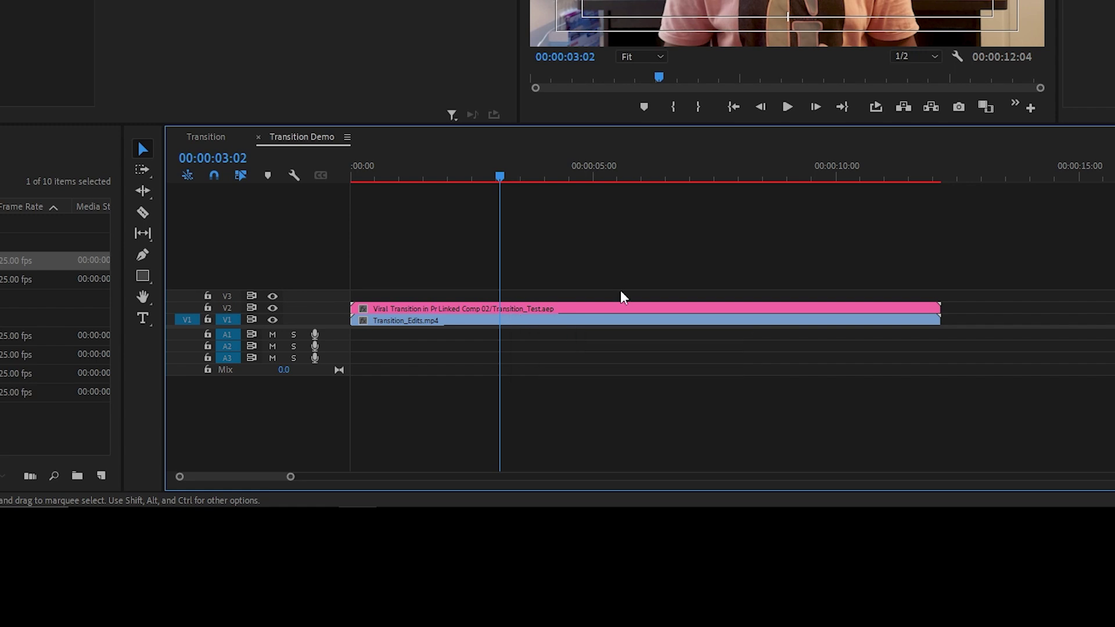
Move the linked composition clip up to V3 and check the man's cut-out by hiding and restoring track V1
click(556, 308)
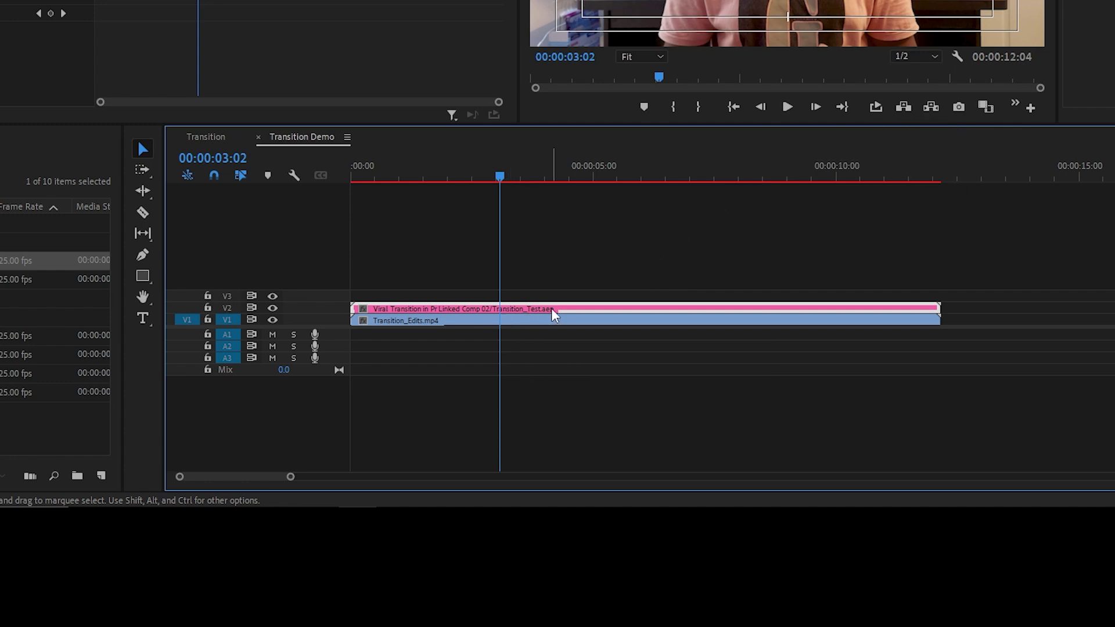
drag(552, 314, 499, 298)
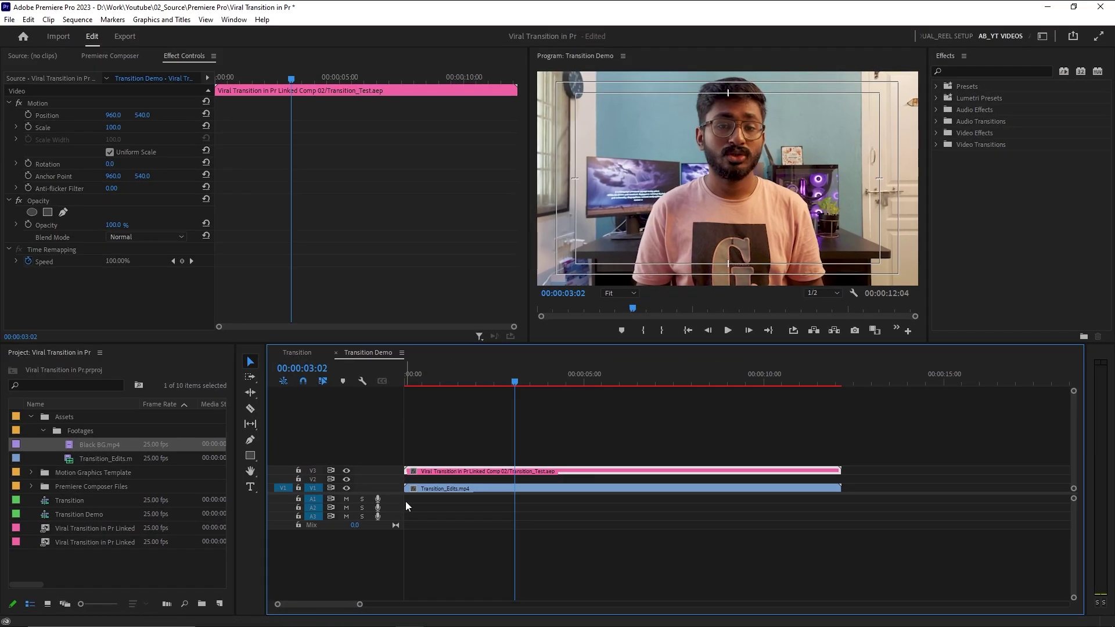
click(383, 322)
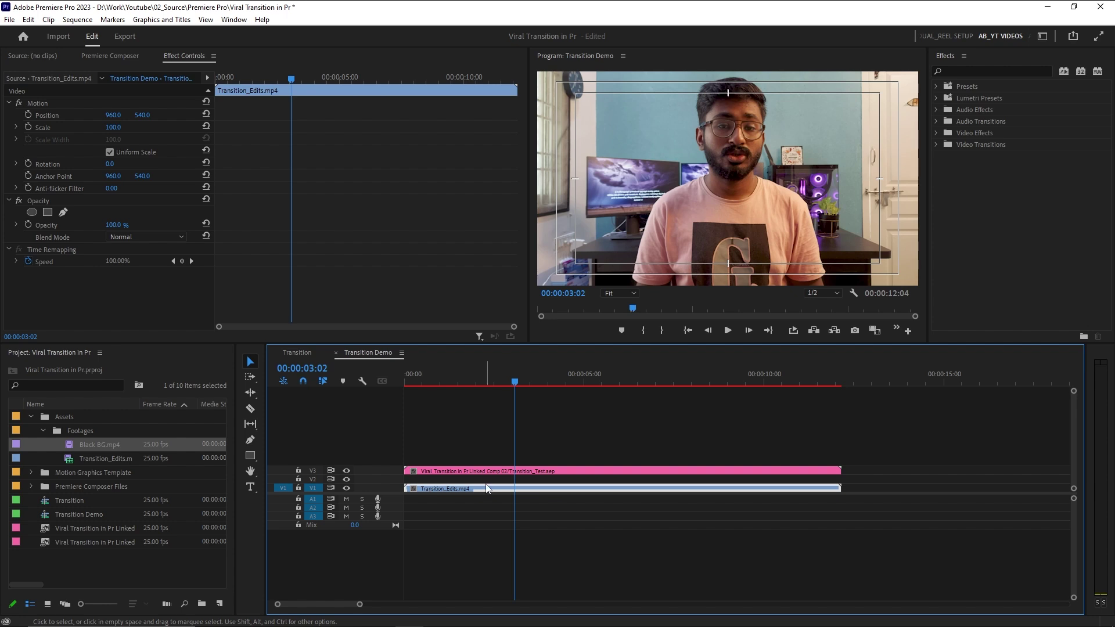
click(346, 488)
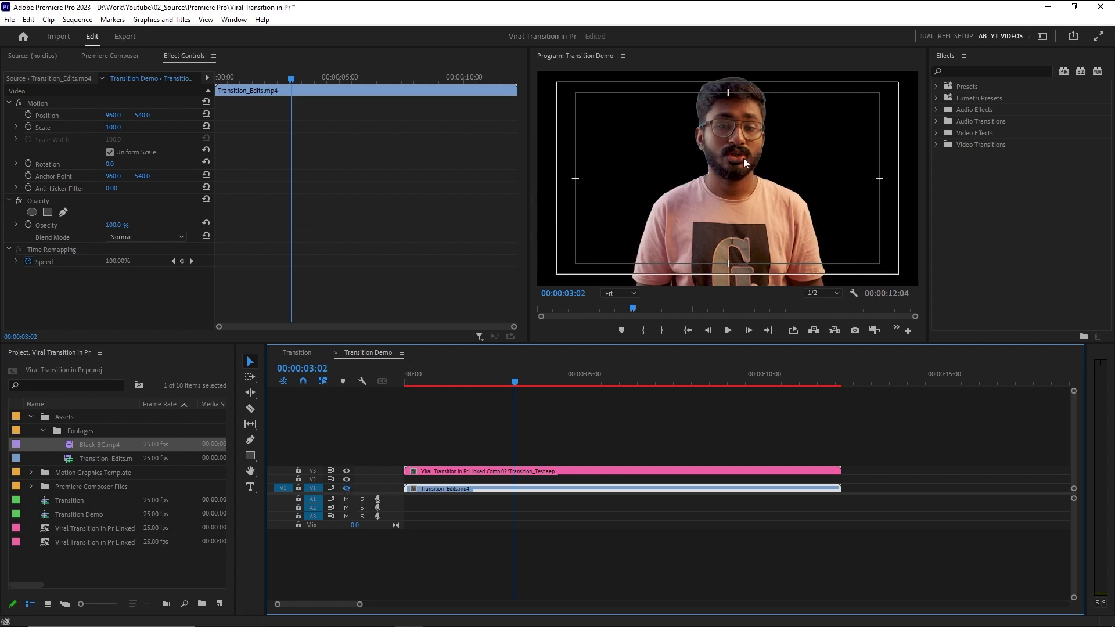
click(346, 488)
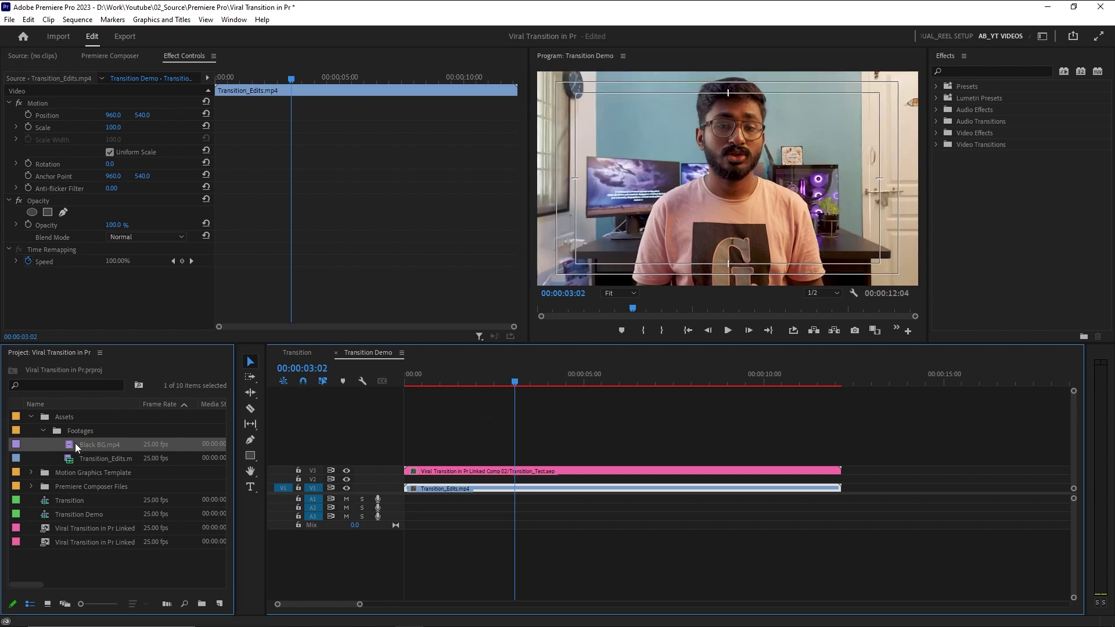
Place Black BG.mp4 on V2 at the sequence start and move the playhead to 00:00:02:10
drag(75, 443, 415, 479)
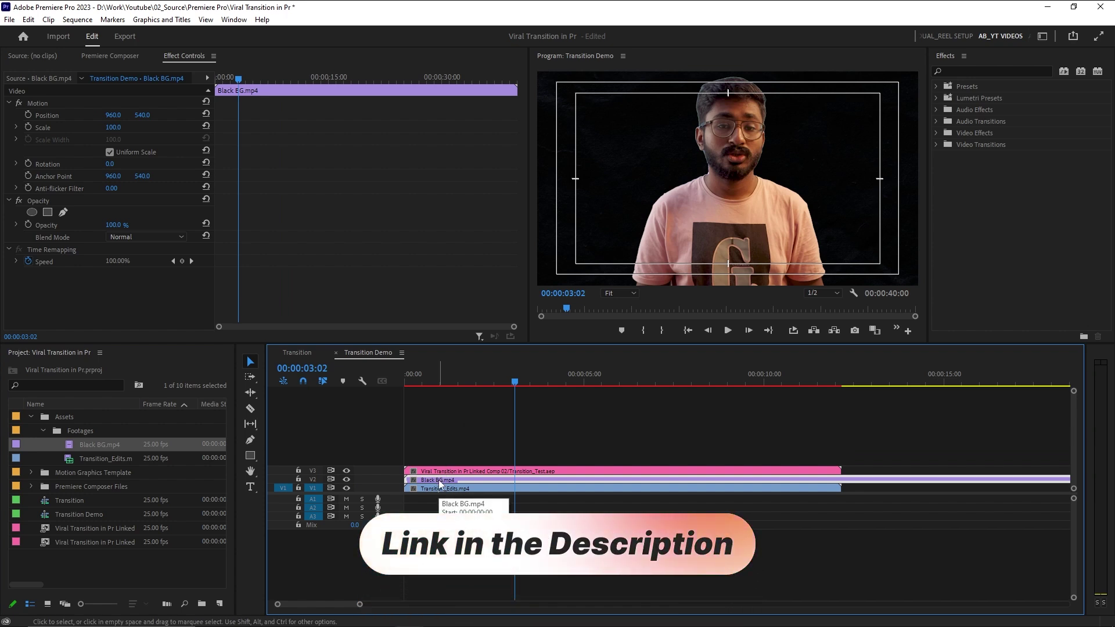
mouse_move(490, 383)
mouse_down()
mouse_move(475, 383)
mouse_move(491, 383)
mouse_up()
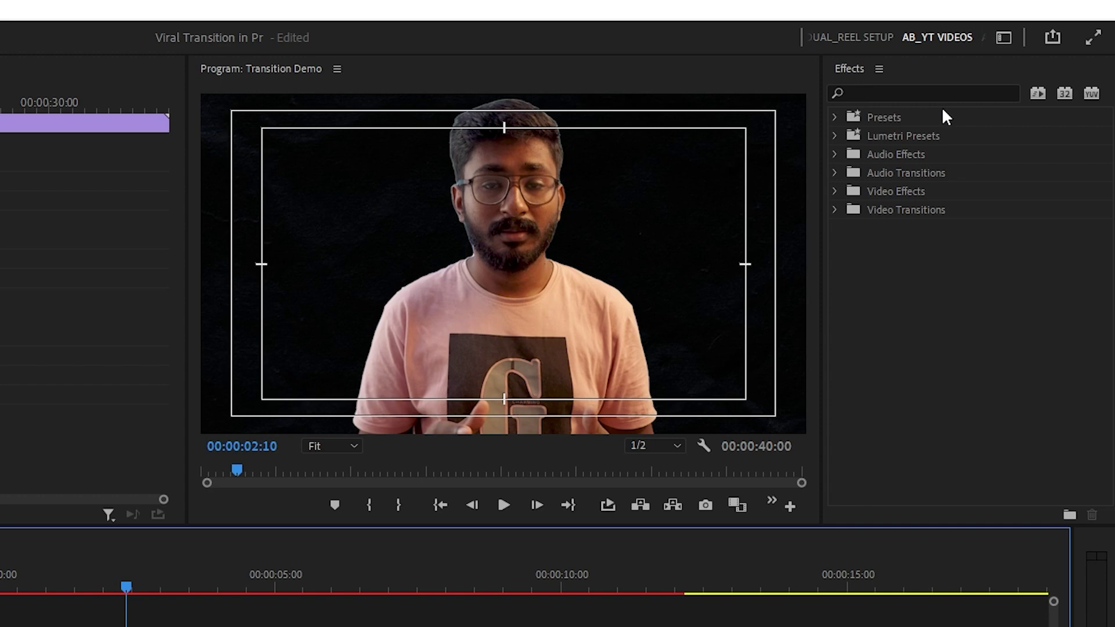
Find the Distort effect Transform and apply it to the Black BG.mp4 clip
click(888, 94)
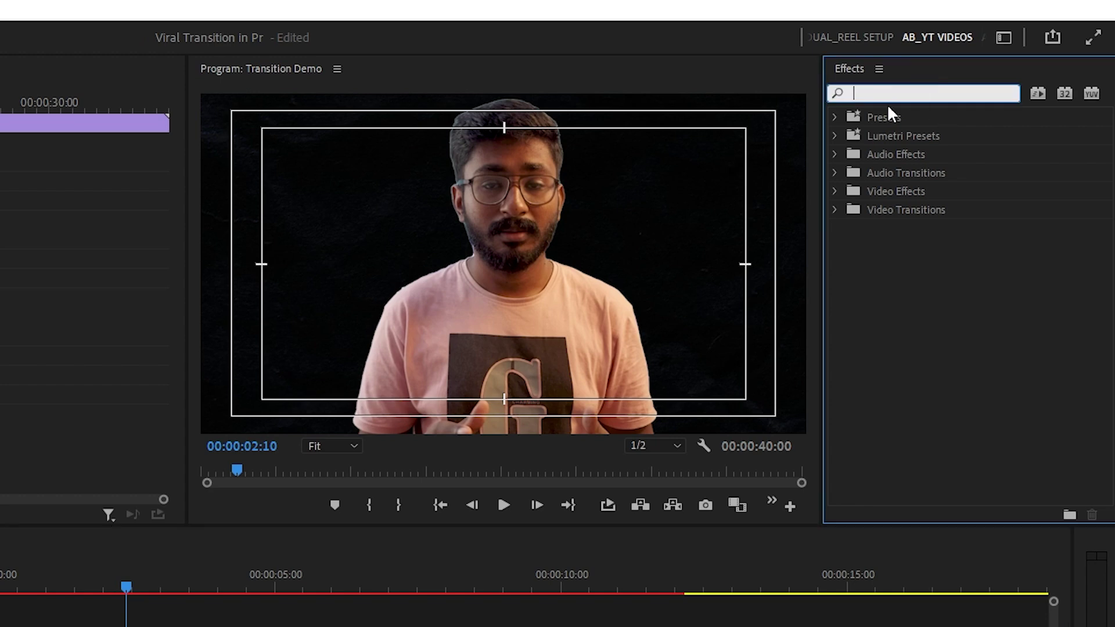
text(tra)
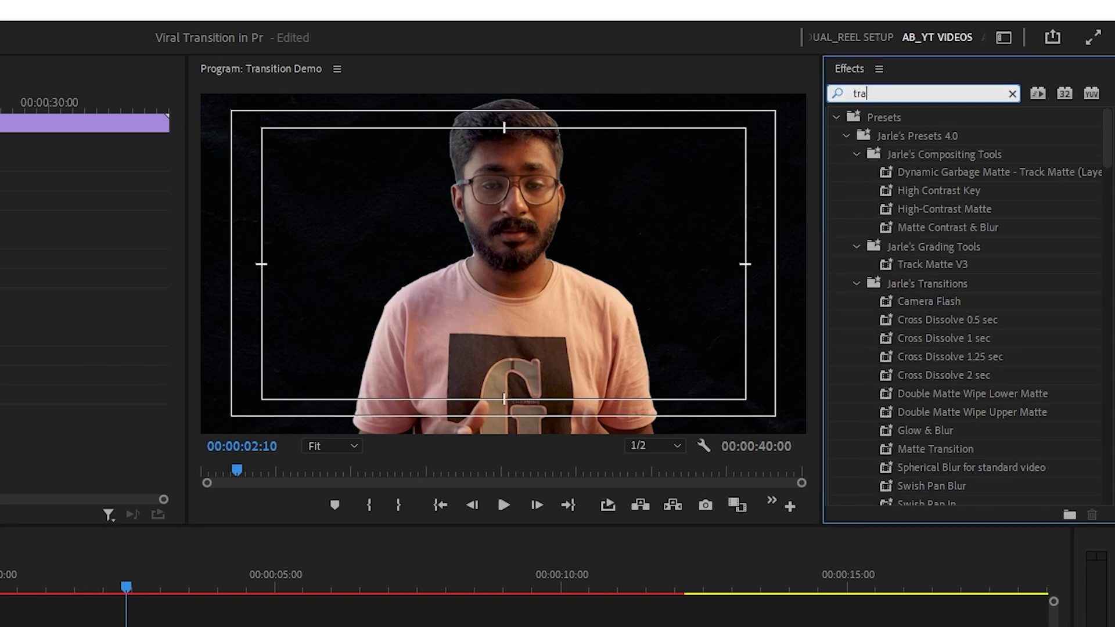
text(nsform)
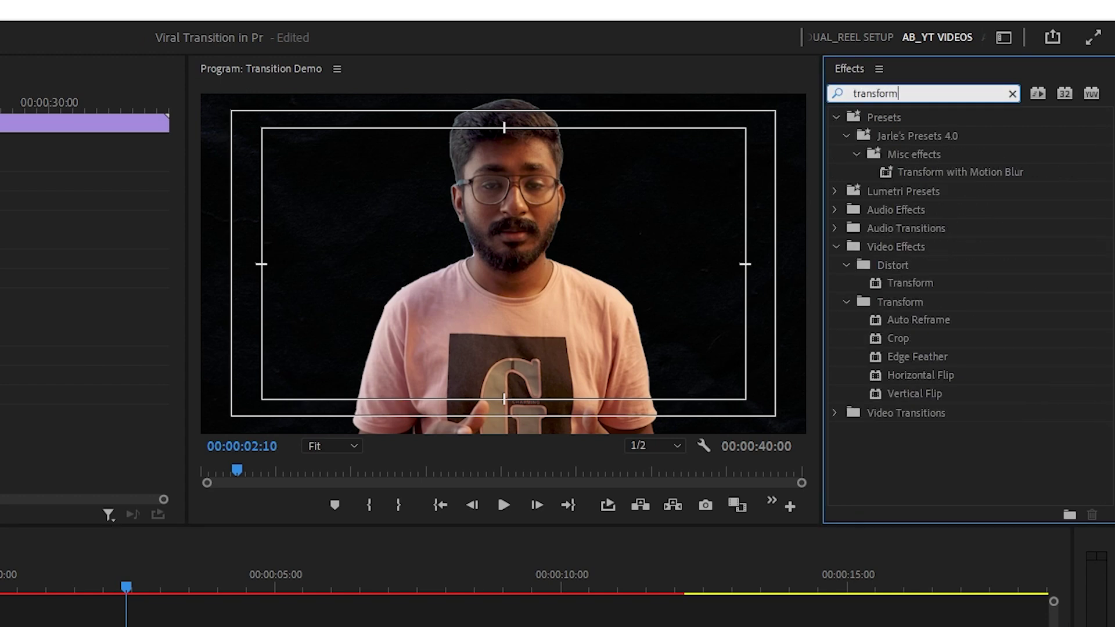
click(923, 290)
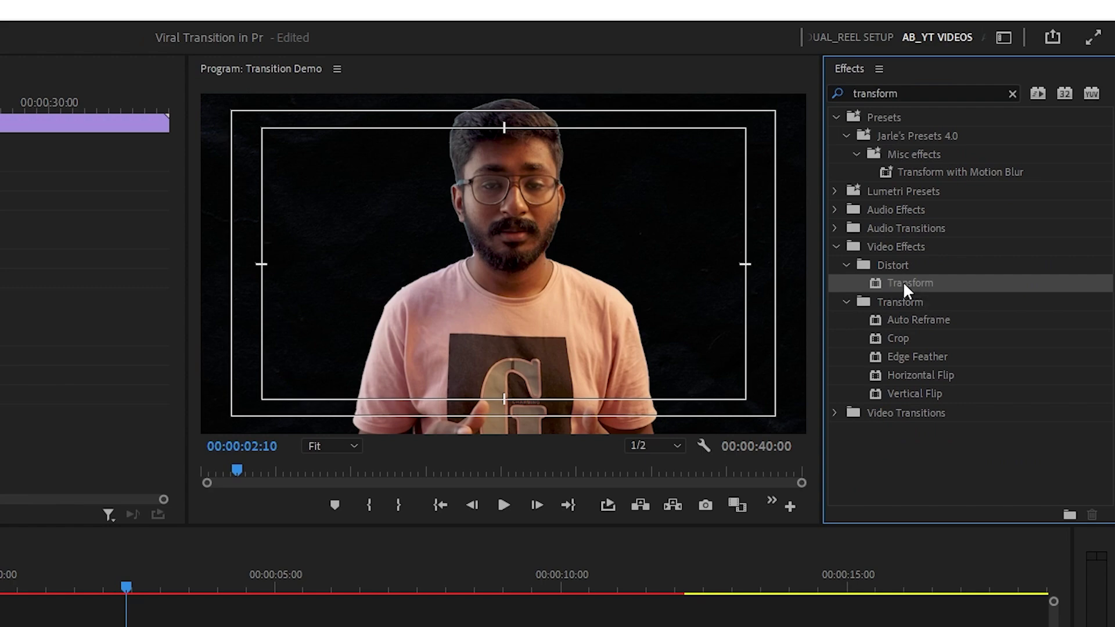
double_click(908, 282)
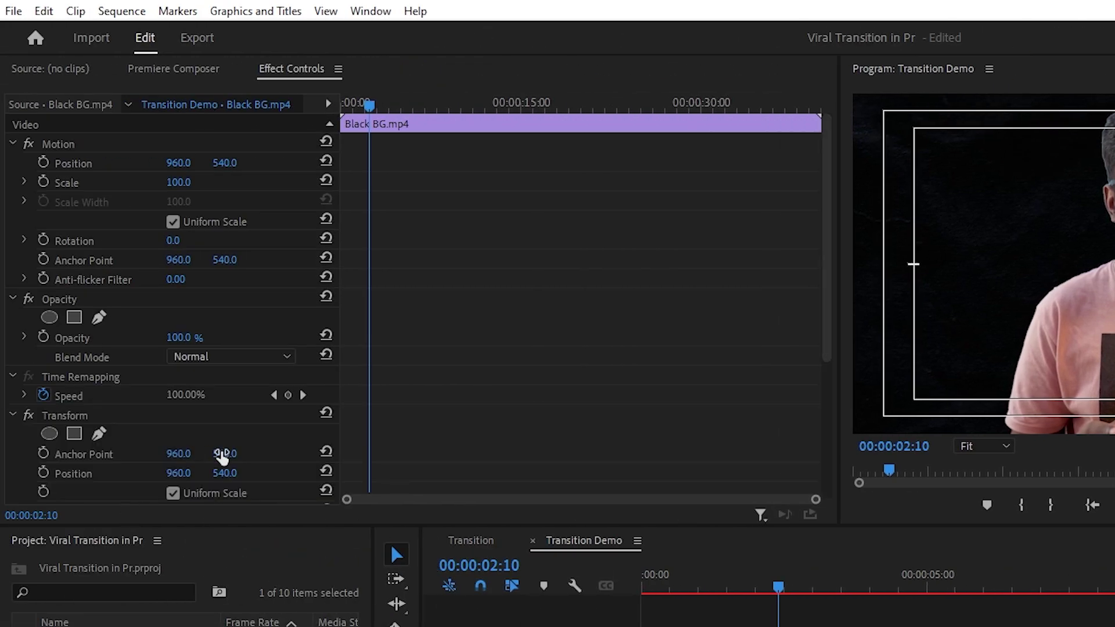
Add Transform Position keyframes to the Black BG.mp4 clip at 00:00:02:10 and 00:00:05:21
scroll(162, 447, down, 2)
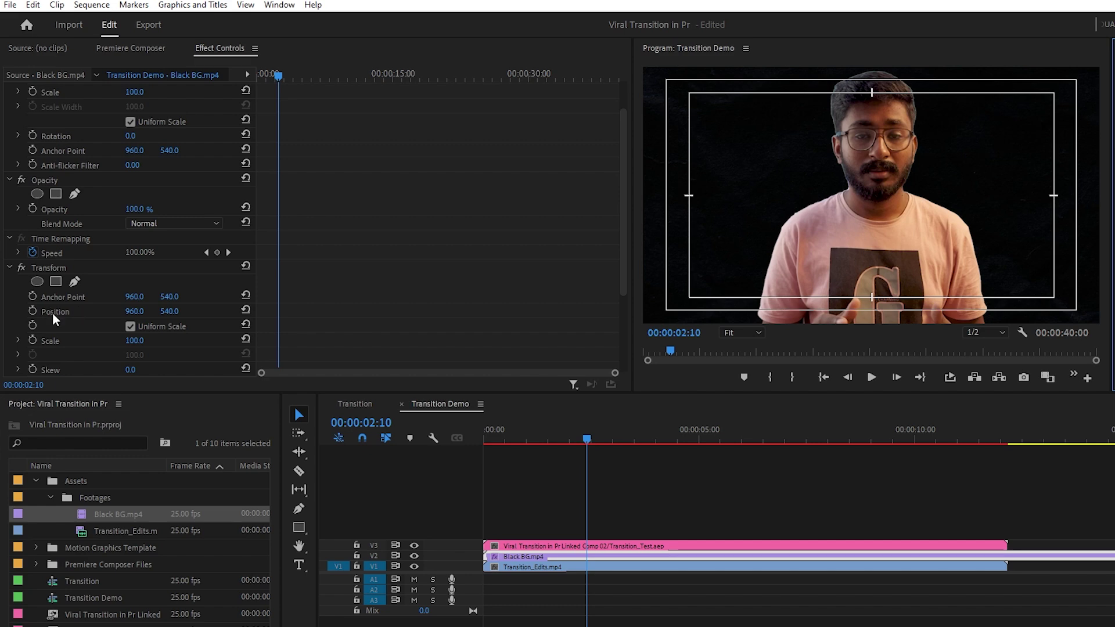
click(83, 314)
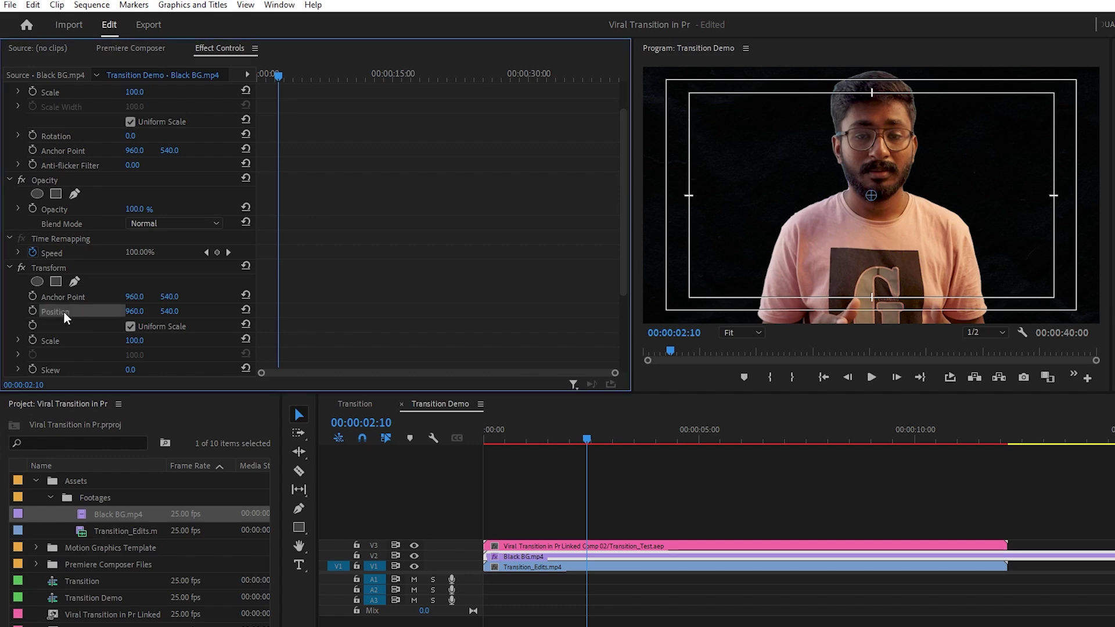
click(31, 310)
drag(279, 77, 311, 79)
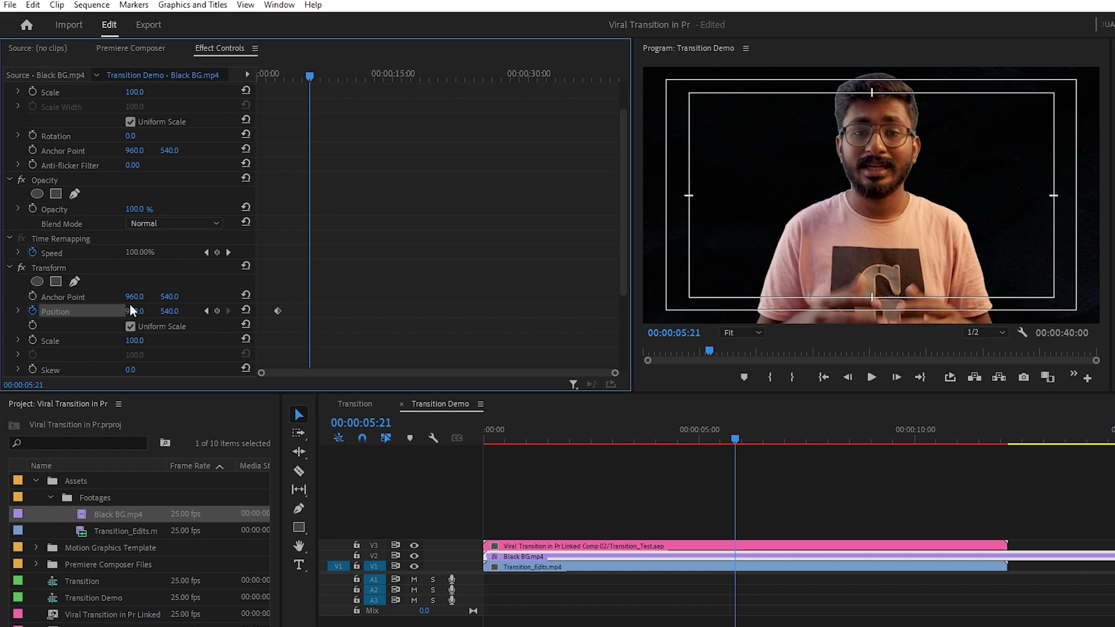
click(217, 311)
Set the vertical Transform Position to -589 at the 00:00:02:10 keyframe and play back the slide-down
drag(312, 75, 279, 76)
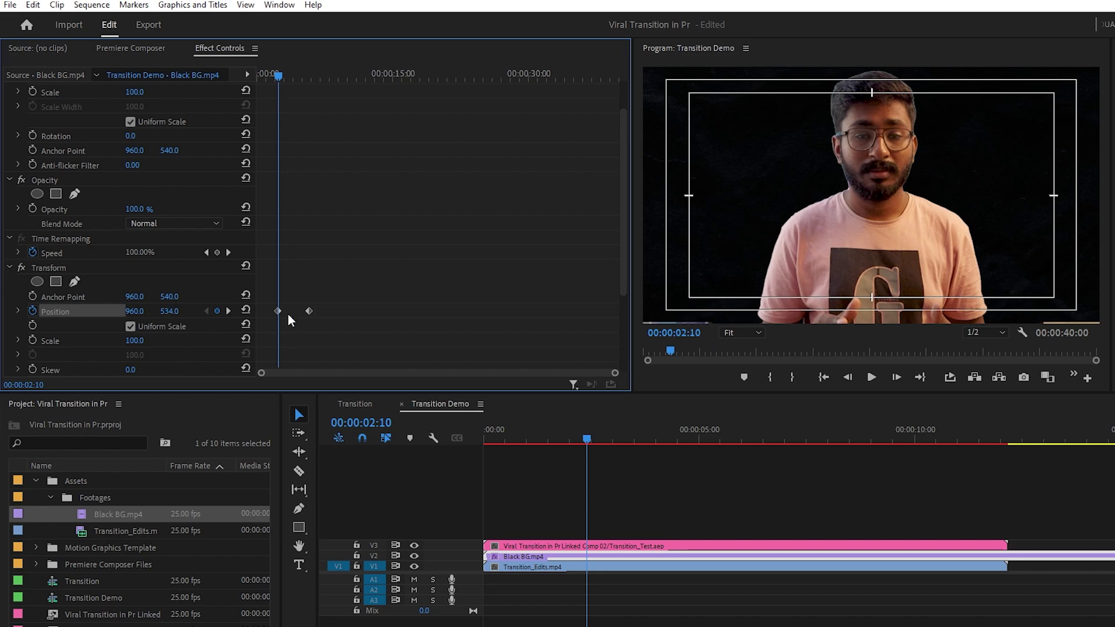
drag(169, 311, 87, 311)
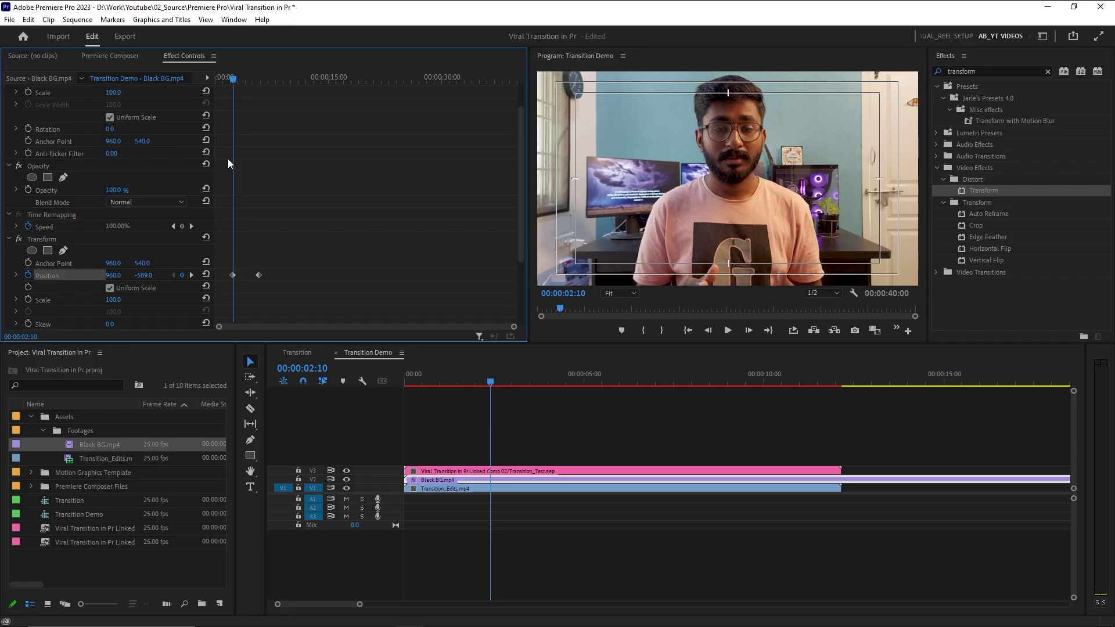
key(space)
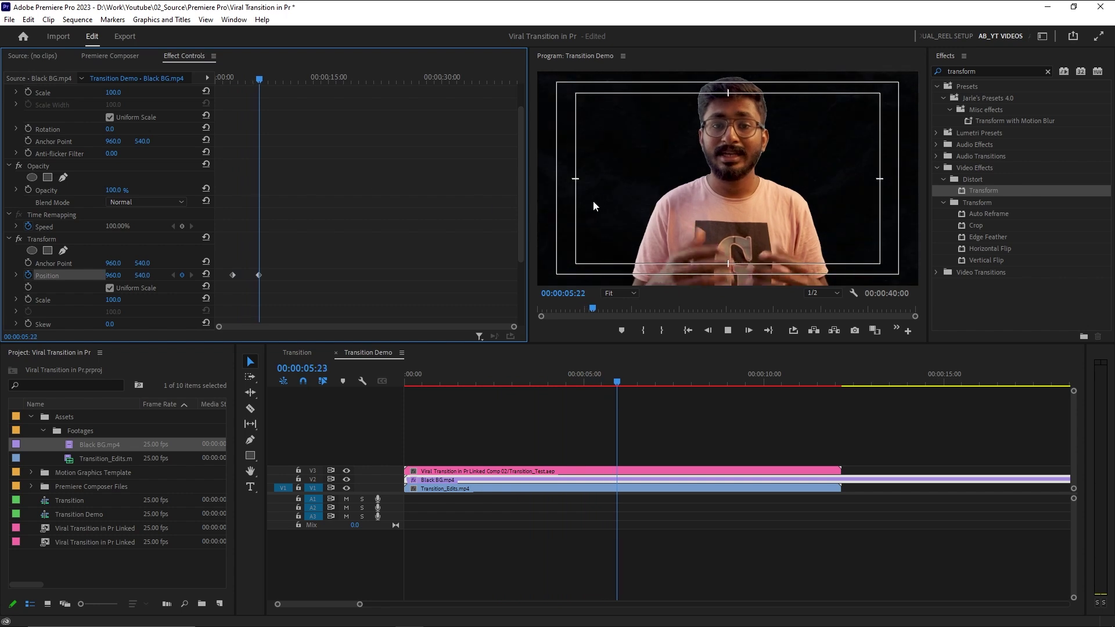
key(space)
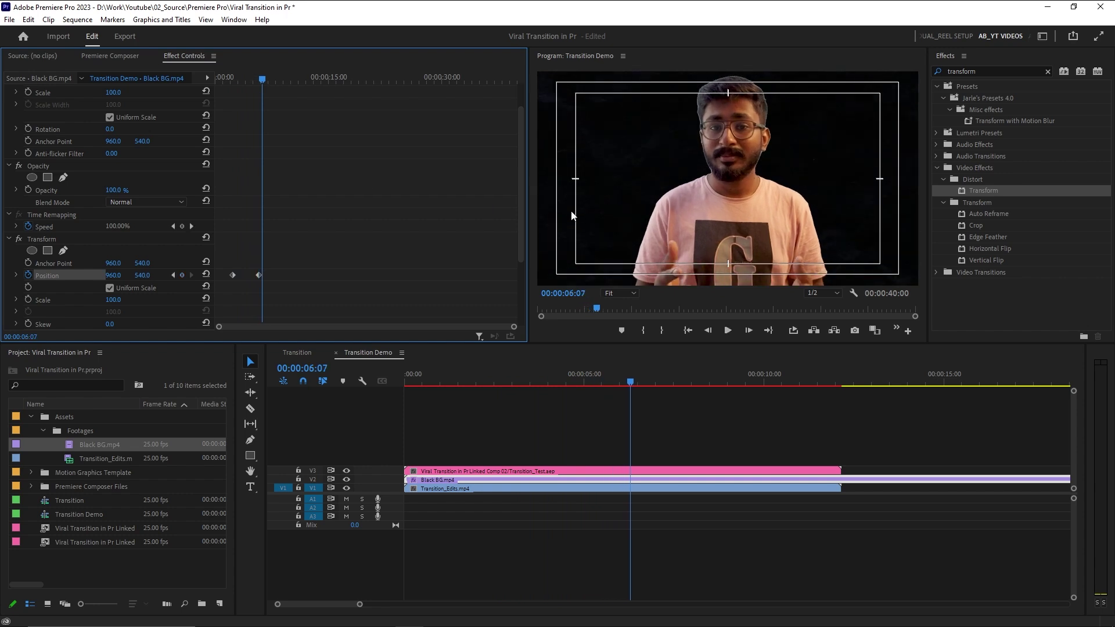
Apply Ease In and Ease Out temporal interpolation to both Transform Position keyframes
click(299, 276)
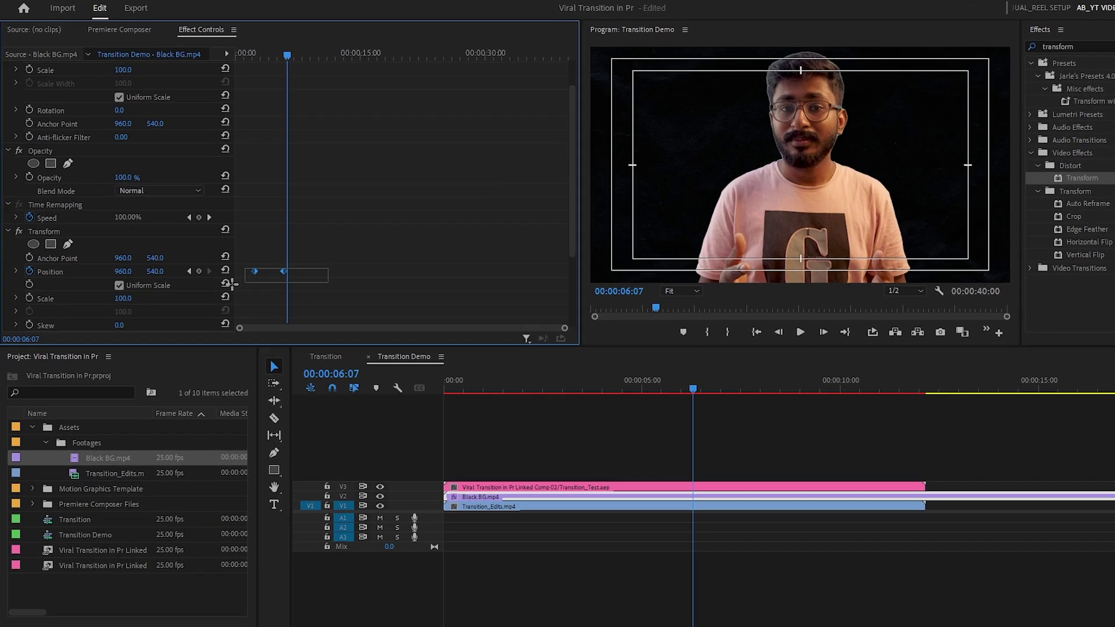
click(232, 275)
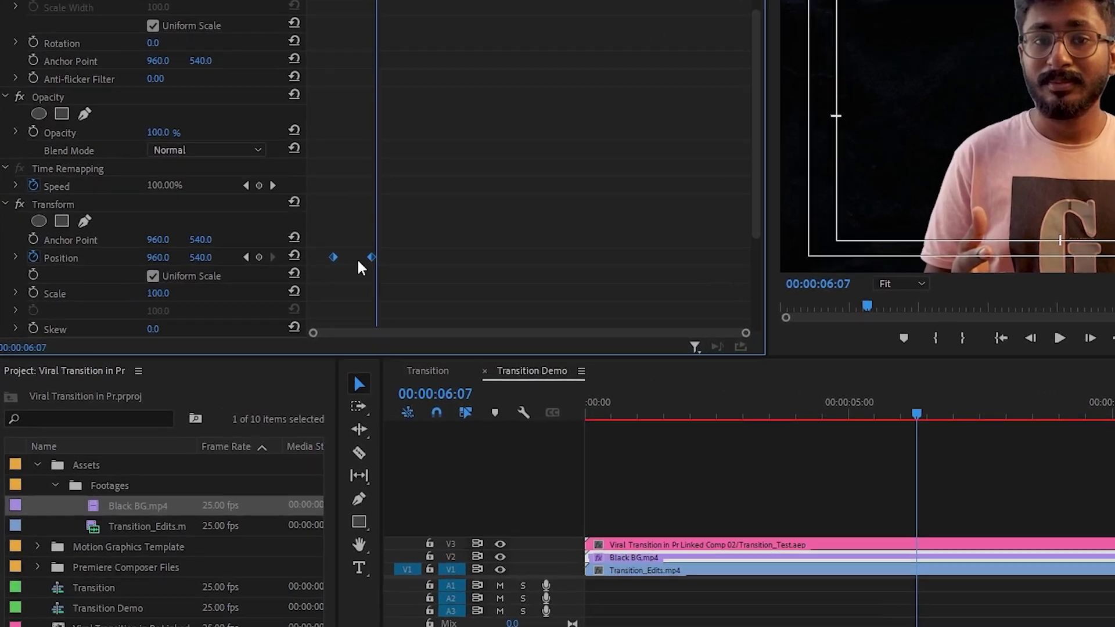
shift+click(260, 276)
right_click(400, 253)
mouse_move(510, 411)
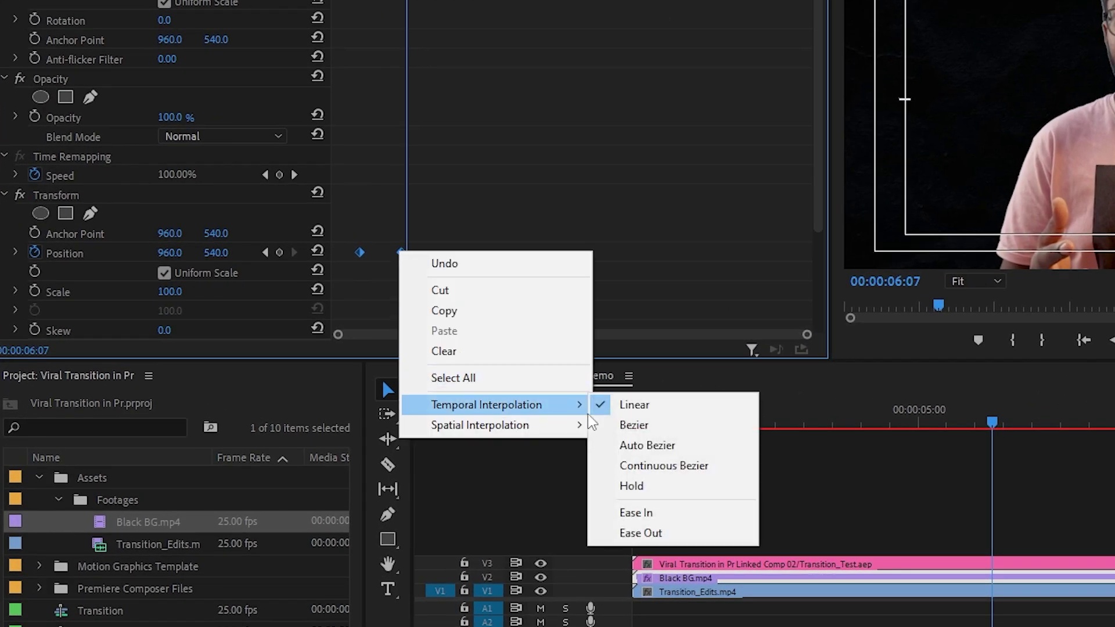
click(655, 513)
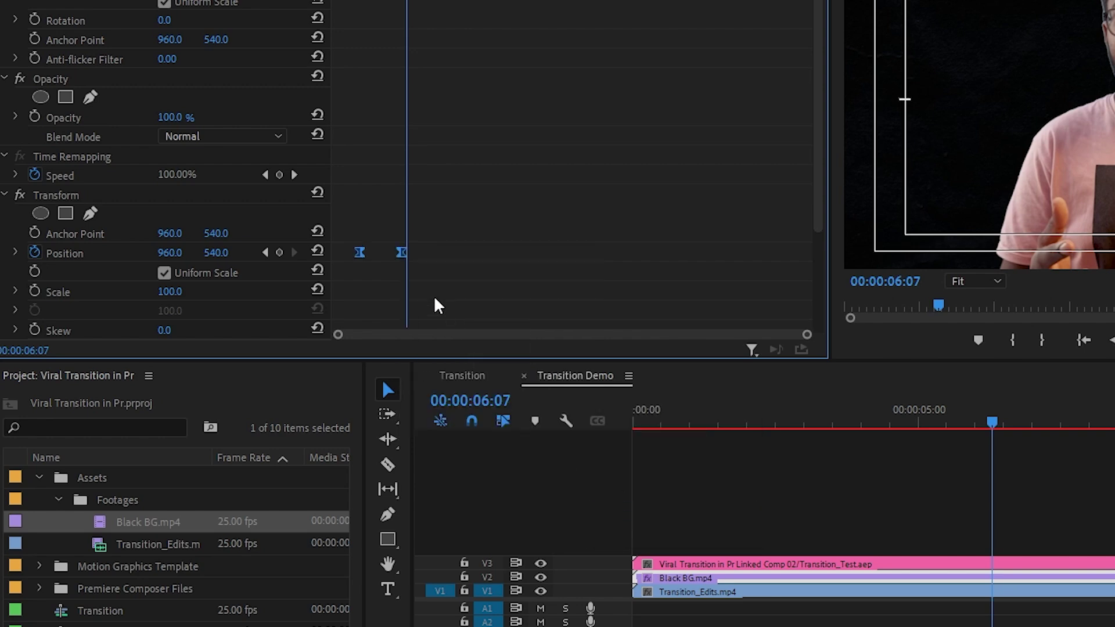
right_click(401, 255)
mouse_move(523, 406)
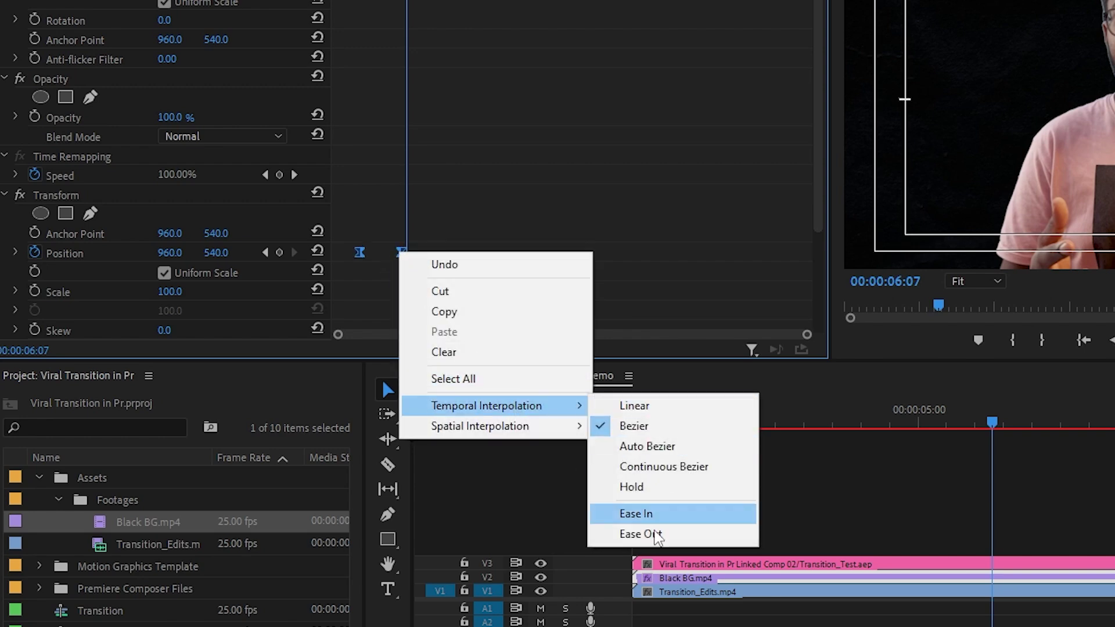
click(652, 535)
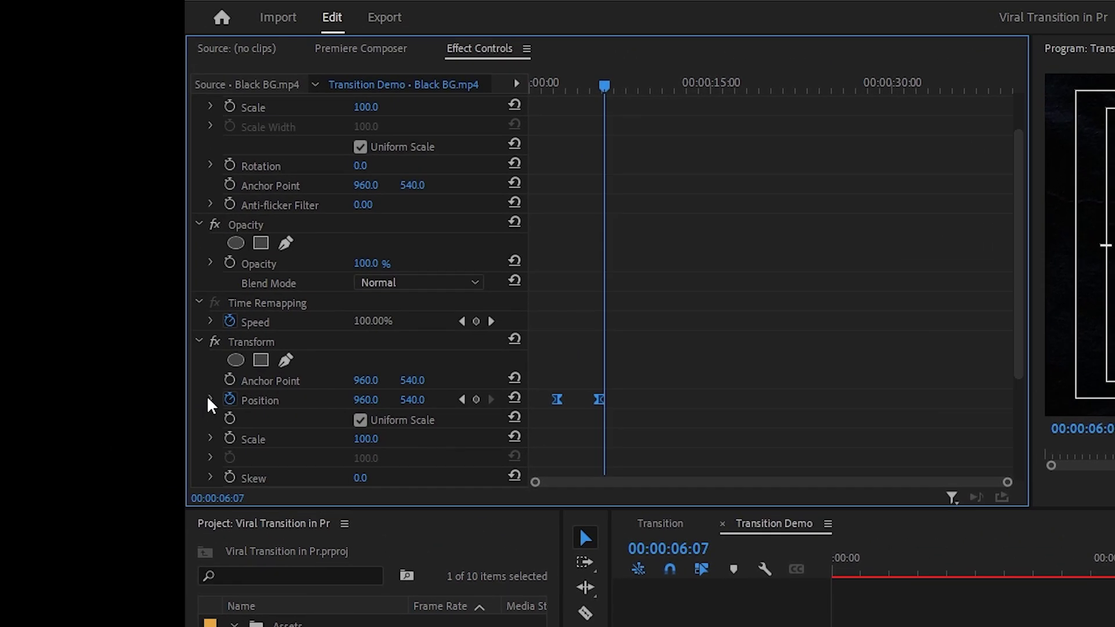
Stretch the second Position keyframe's velocity handle toward the first so the motion peaks early, and preview the animation
click(210, 400)
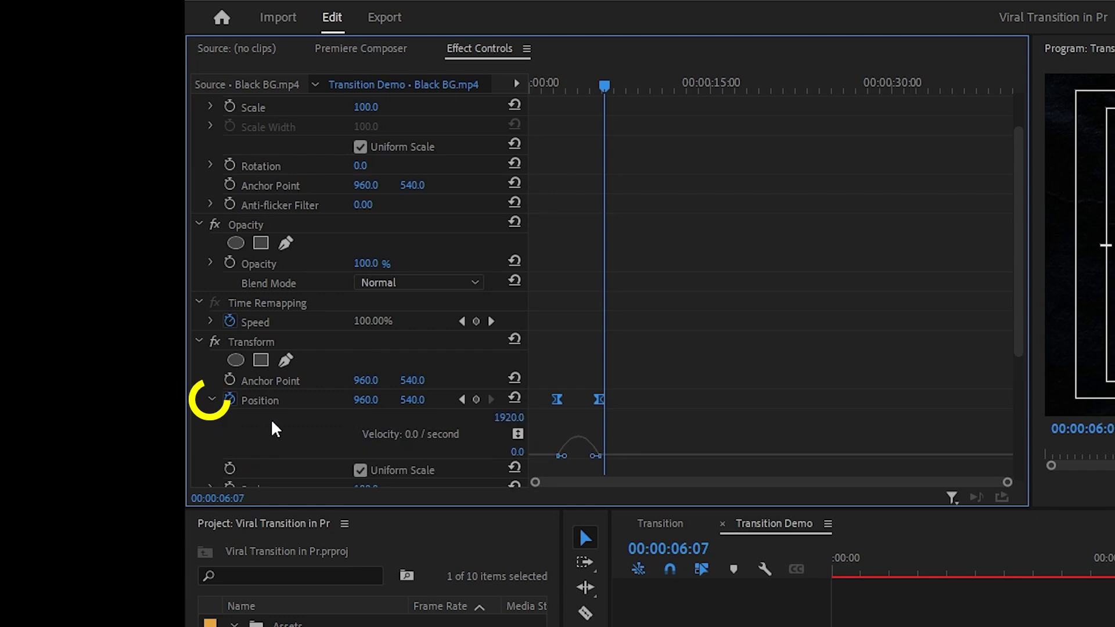
scroll(302, 430, down, 1)
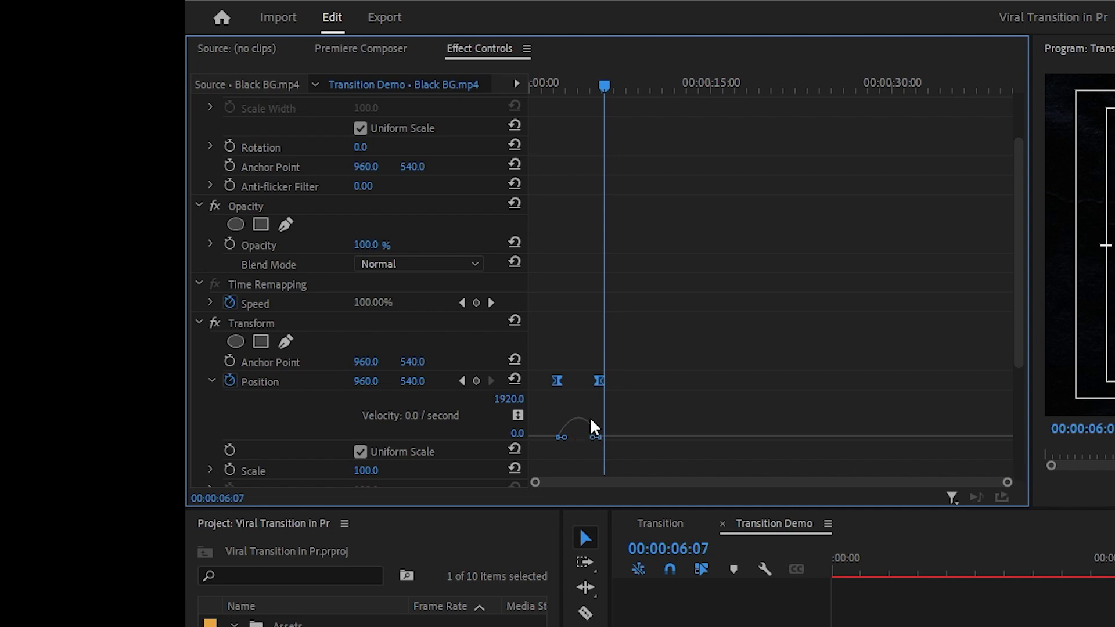
key(equal)
key(equal)
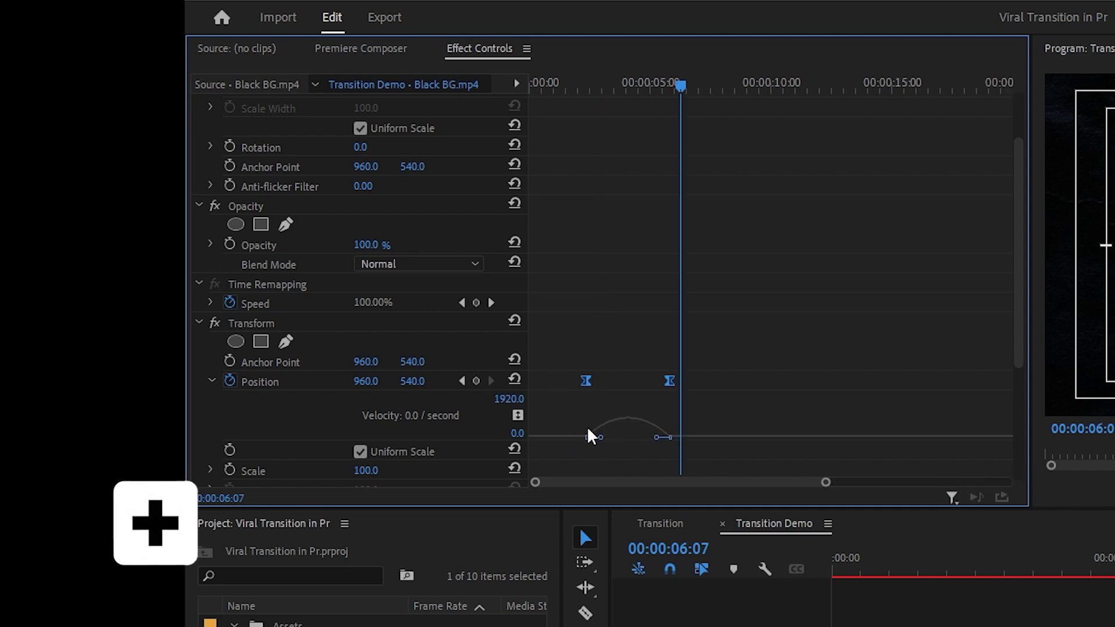
drag(614, 482, 594, 482)
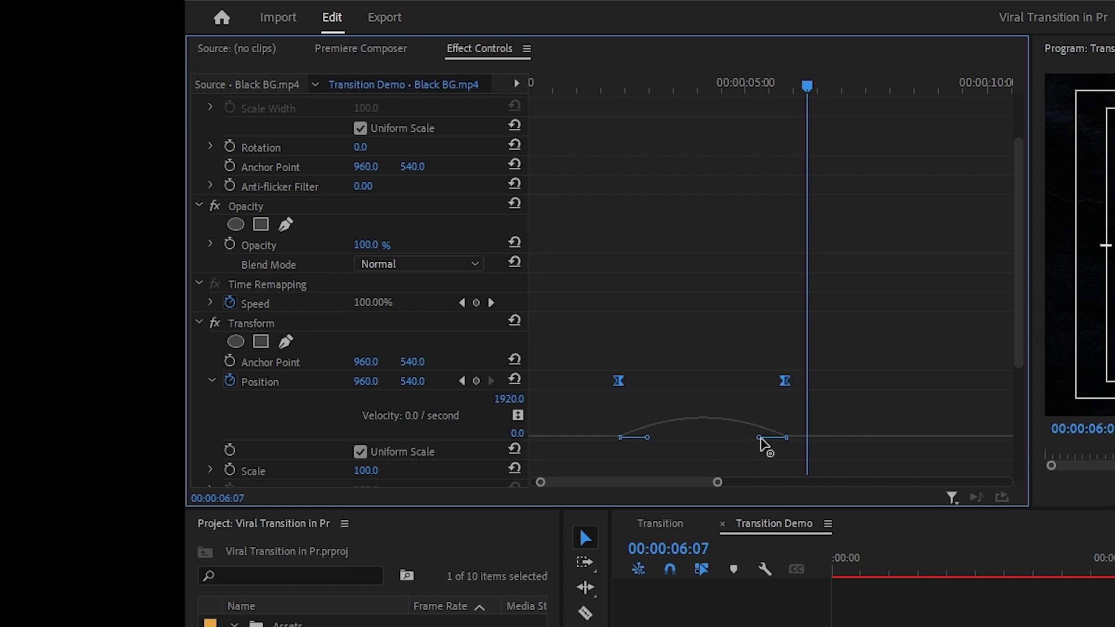
drag(758, 438, 695, 446)
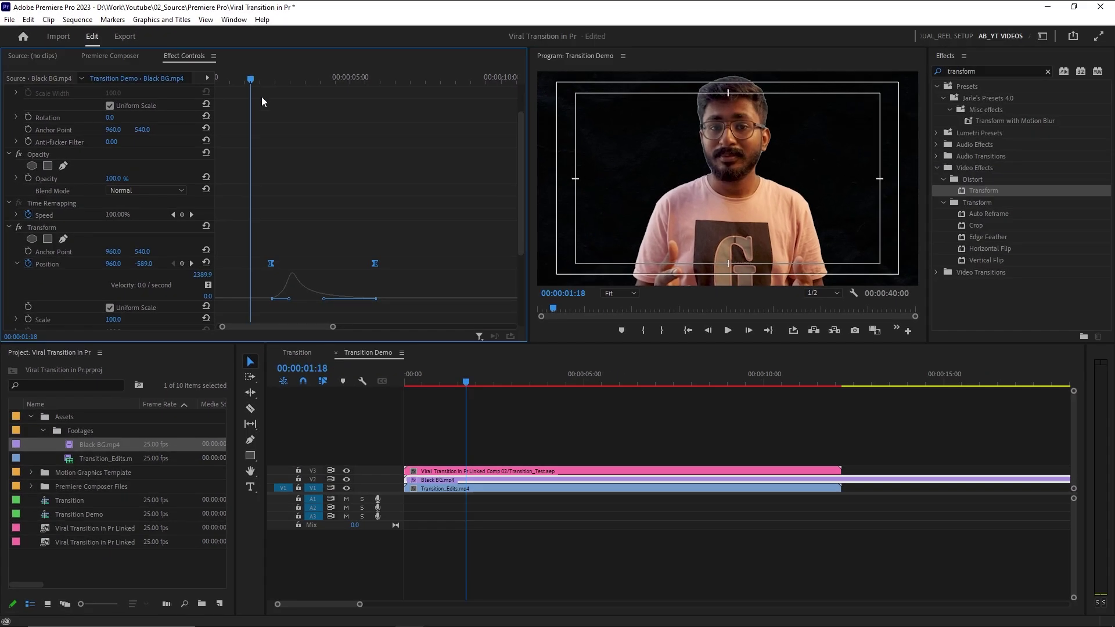
key(space)
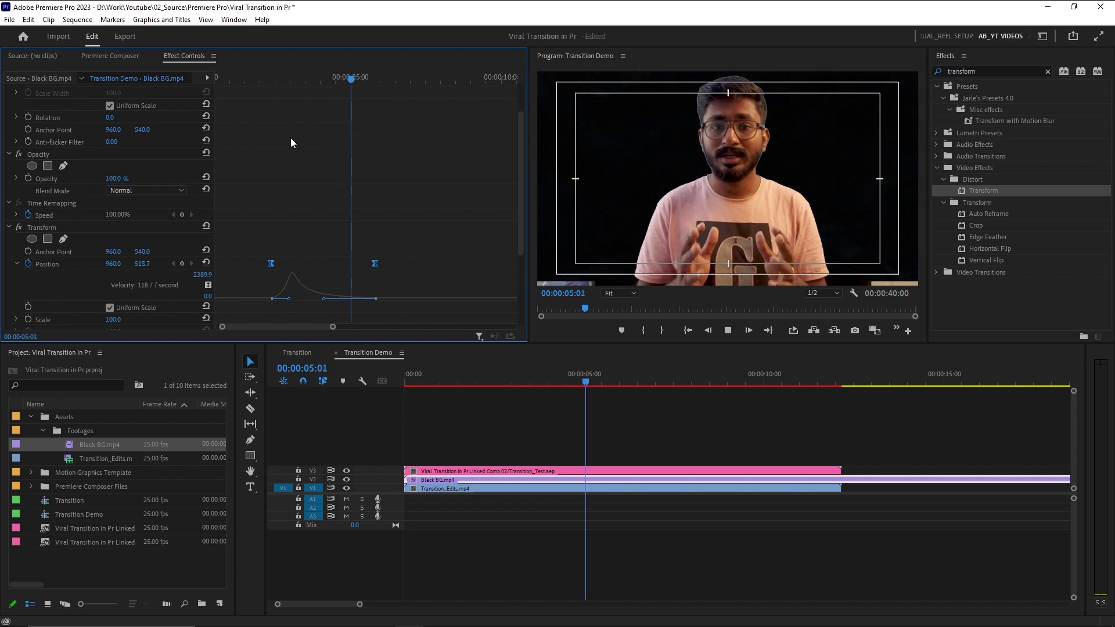
key(space)
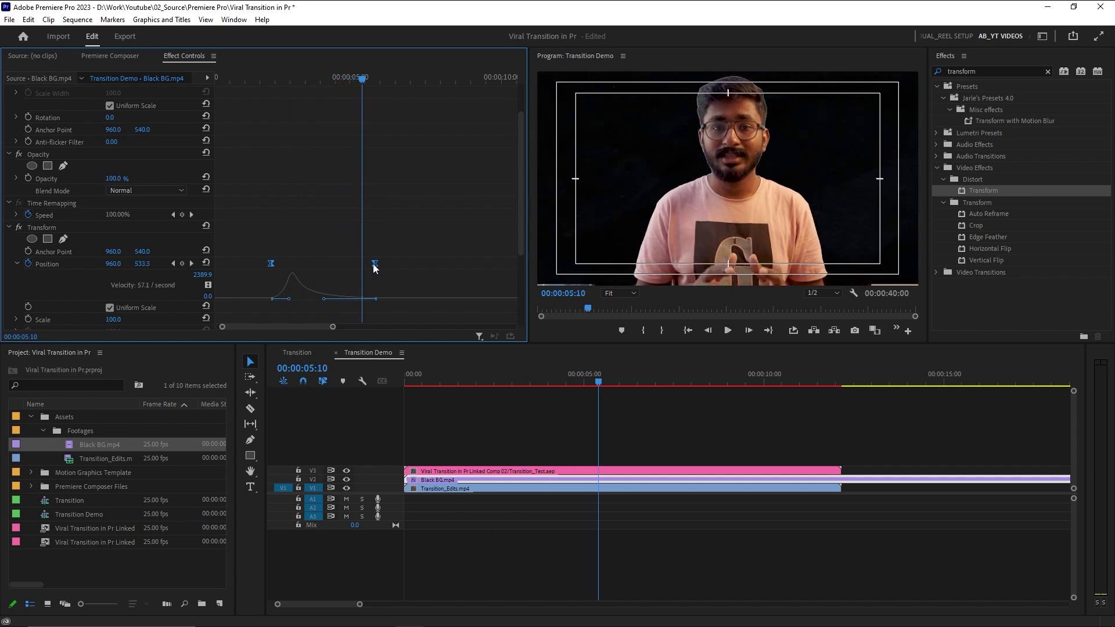
Move the second Position keyframe earlier, to about the 4-second mark, and review the faster slide at 00:00:02:23
drag(374, 264, 318, 266)
click(261, 78)
key(space)
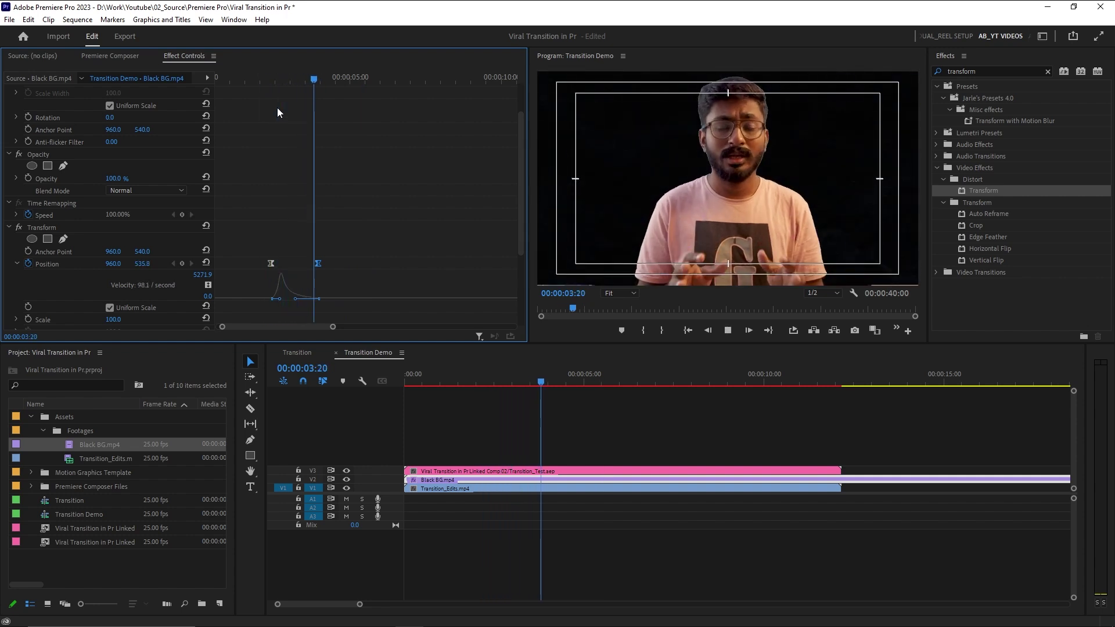
key(space)
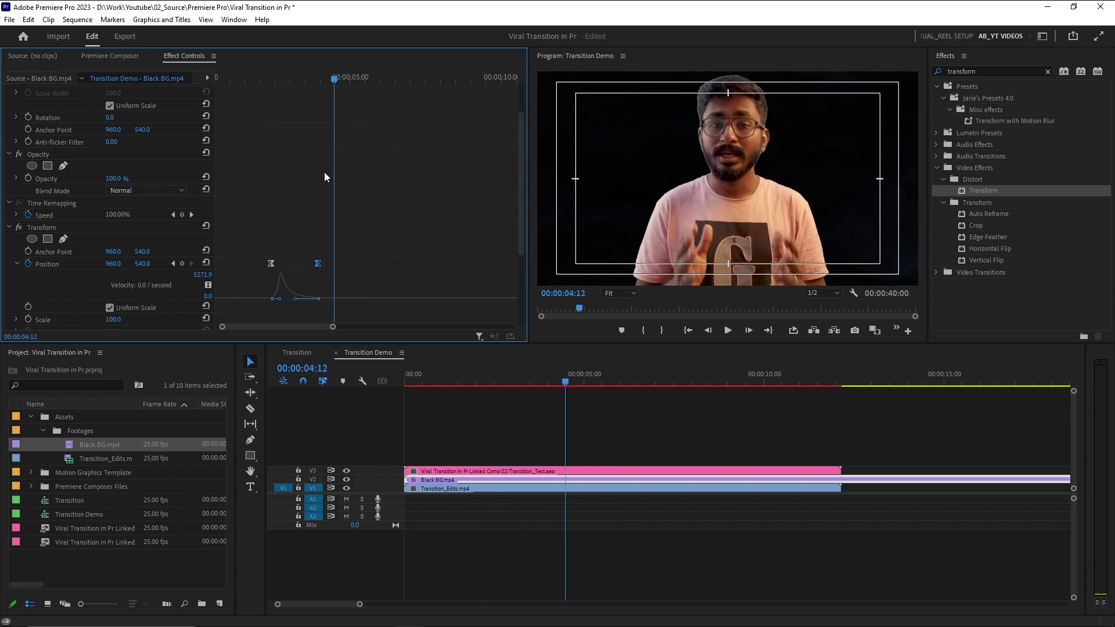
drag(493, 382, 508, 383)
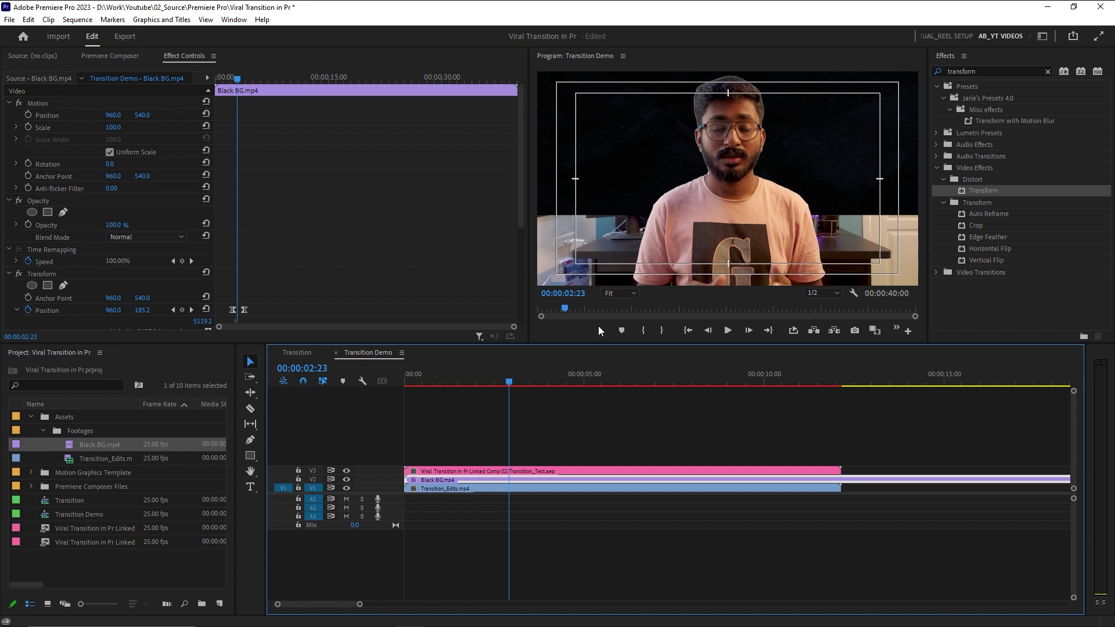
Apply the Transform effect to the cutout clip on V3 and enable Transform Position keyframing at 00:00:03:02
click(541, 473)
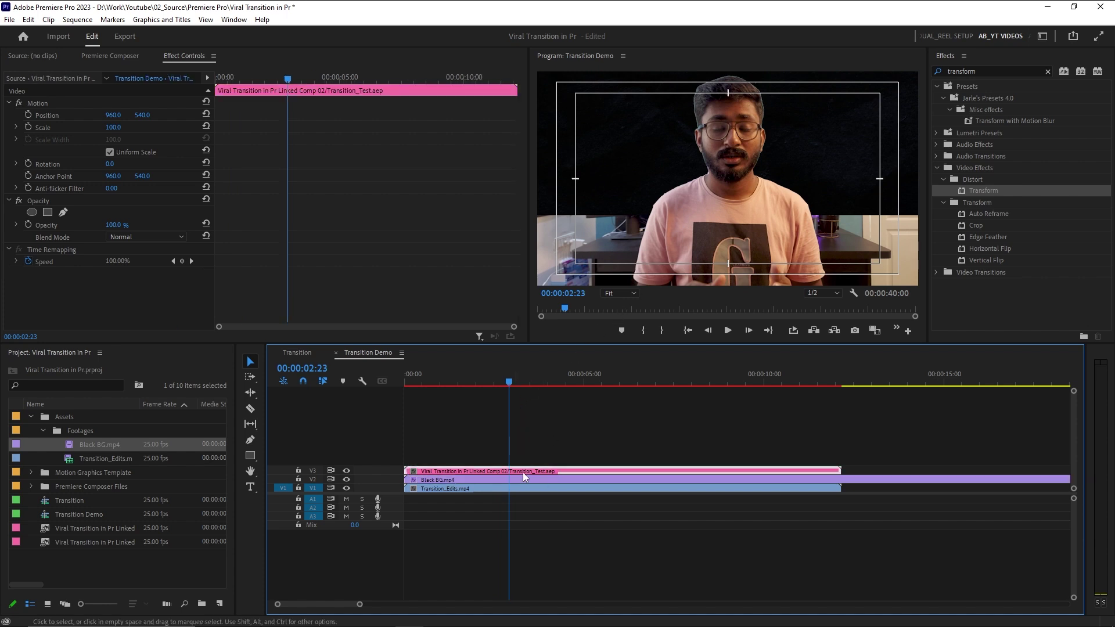
drag(993, 190, 163, 296)
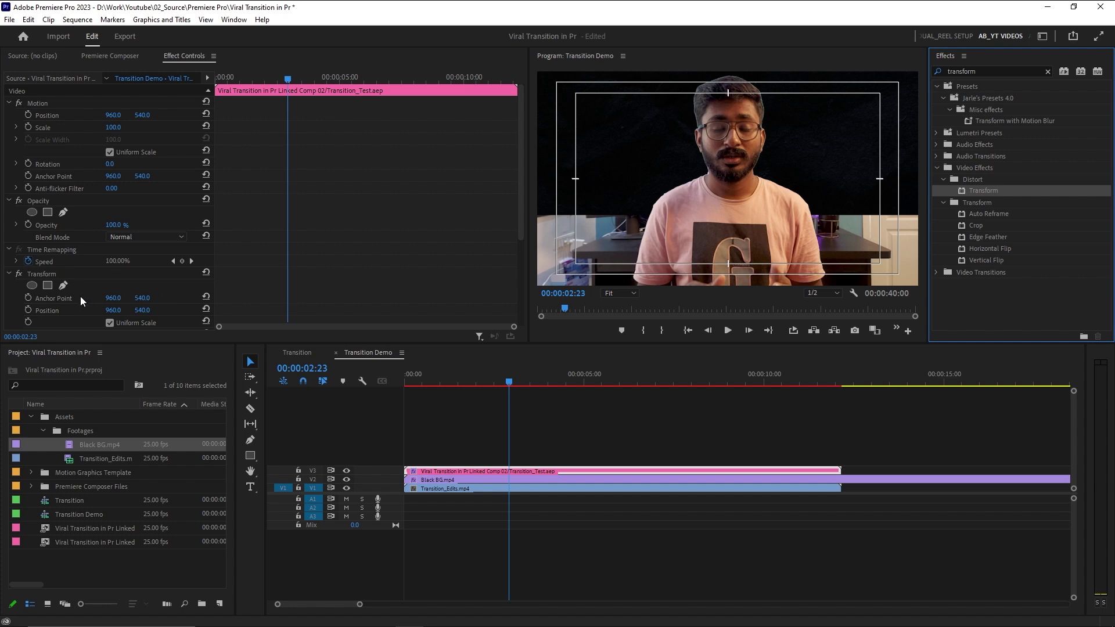
scroll(80, 296, down, 2)
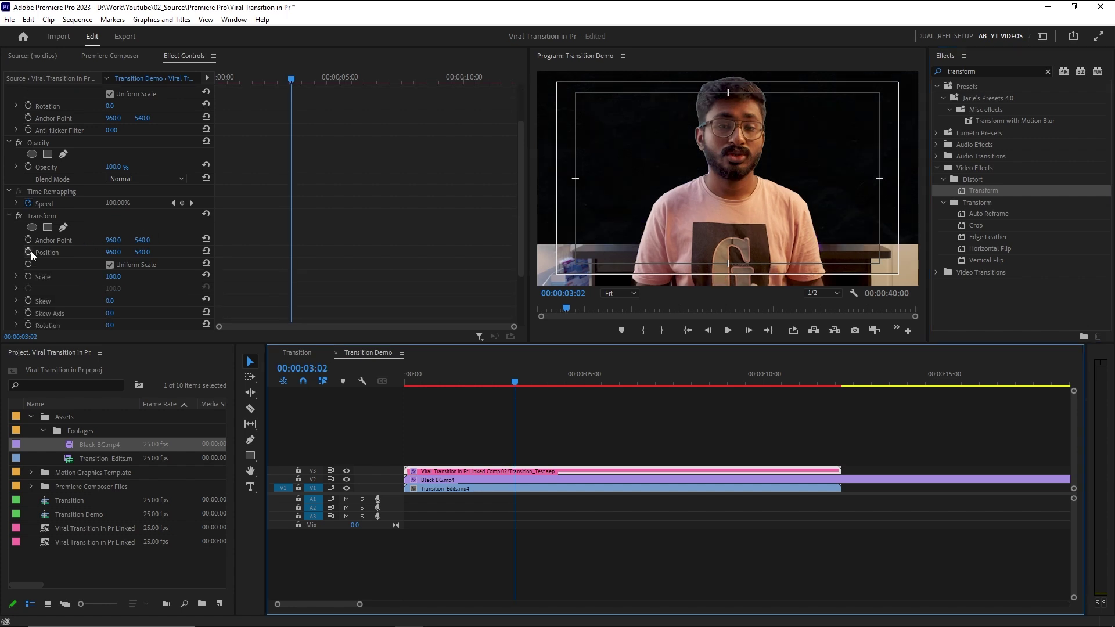
click(29, 251)
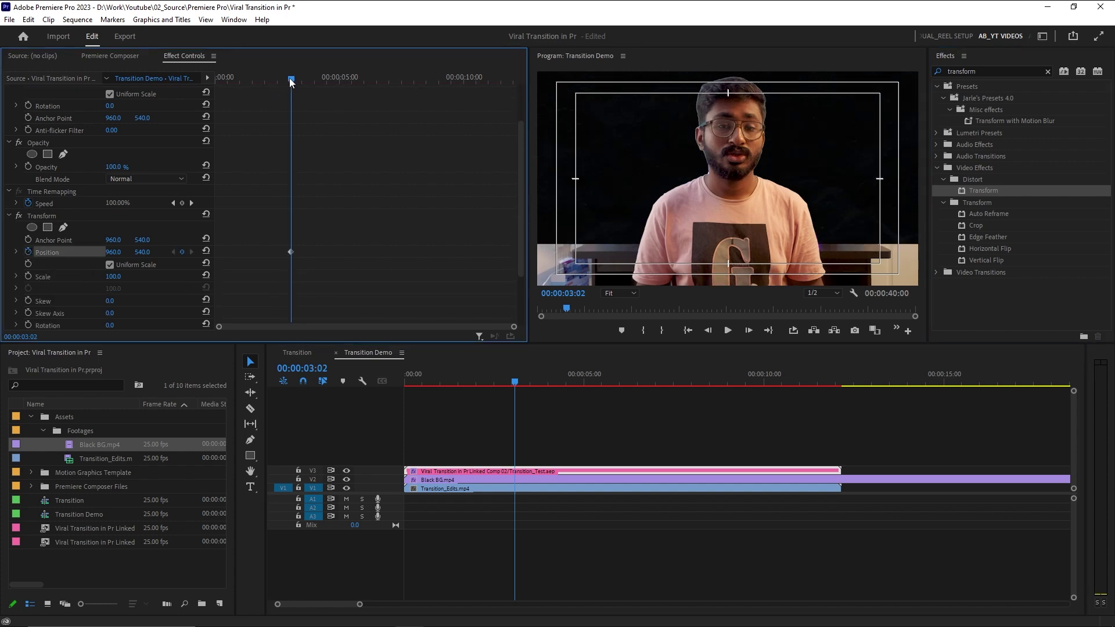
Add a second Transform Position keyframe to the cutout clip at 00:00:04:00 and scrub back over the slide to check the timing
drag(291, 82, 313, 78)
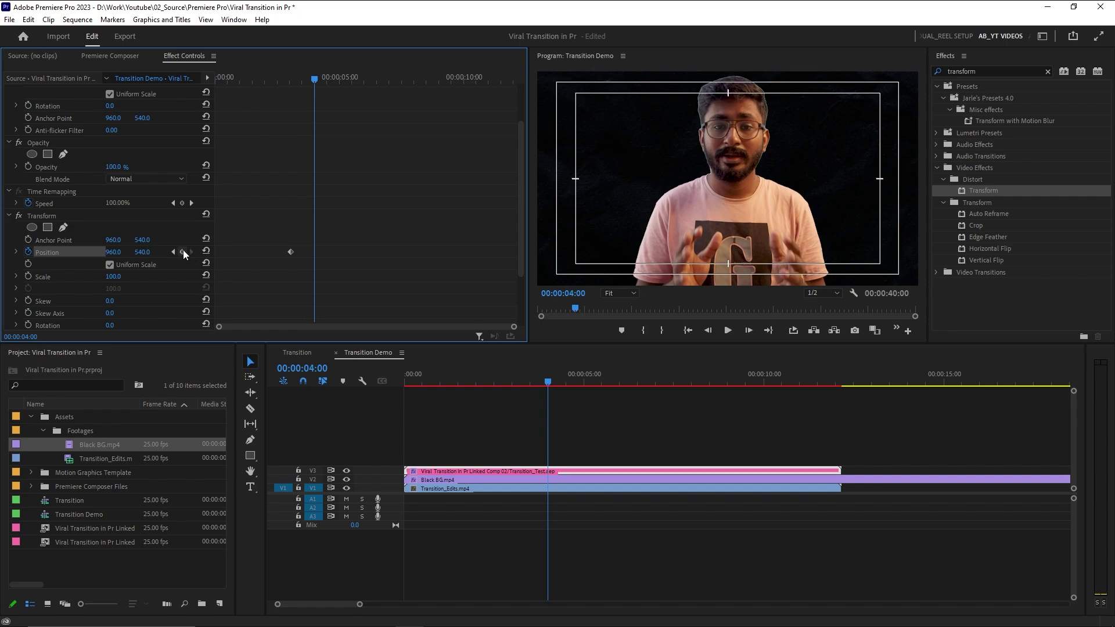
drag(314, 80, 290, 85)
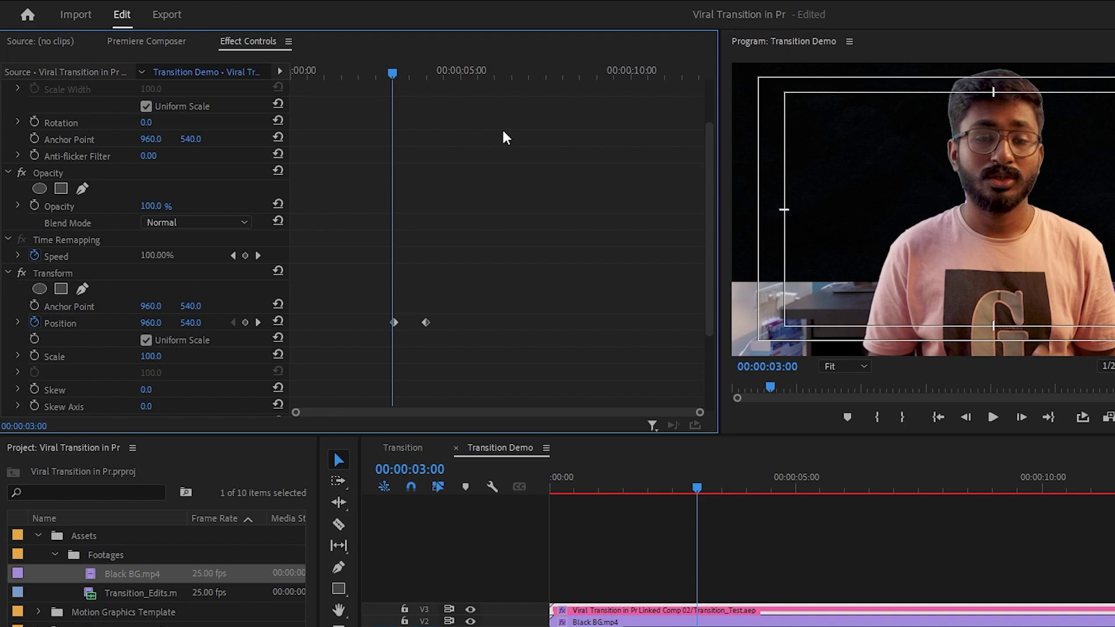
drag(385, 77, 428, 77)
click(386, 77)
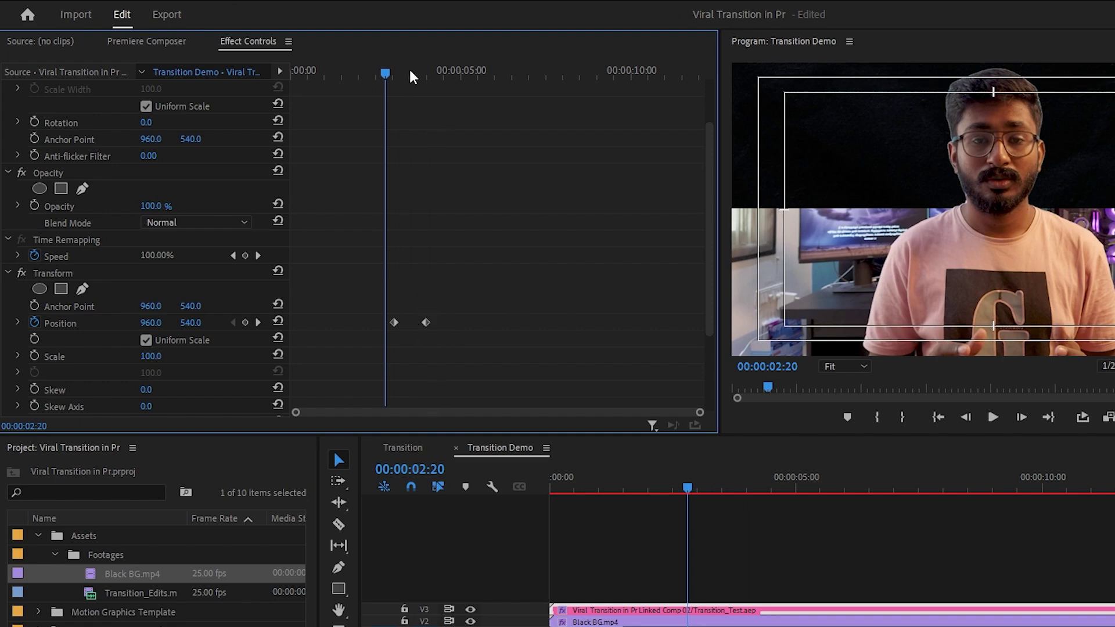
Set the cutout's vertical Transform Position to 684 at the 00:00:04:00 keyframe and play back the downward movement
drag(411, 77, 428, 78)
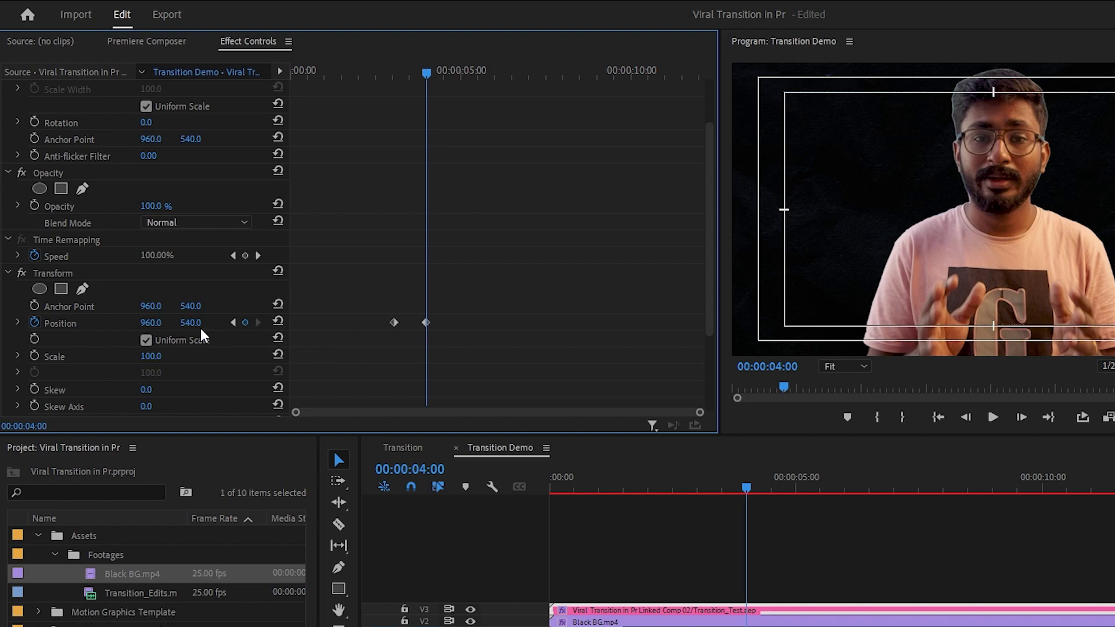
drag(203, 323, 274, 323)
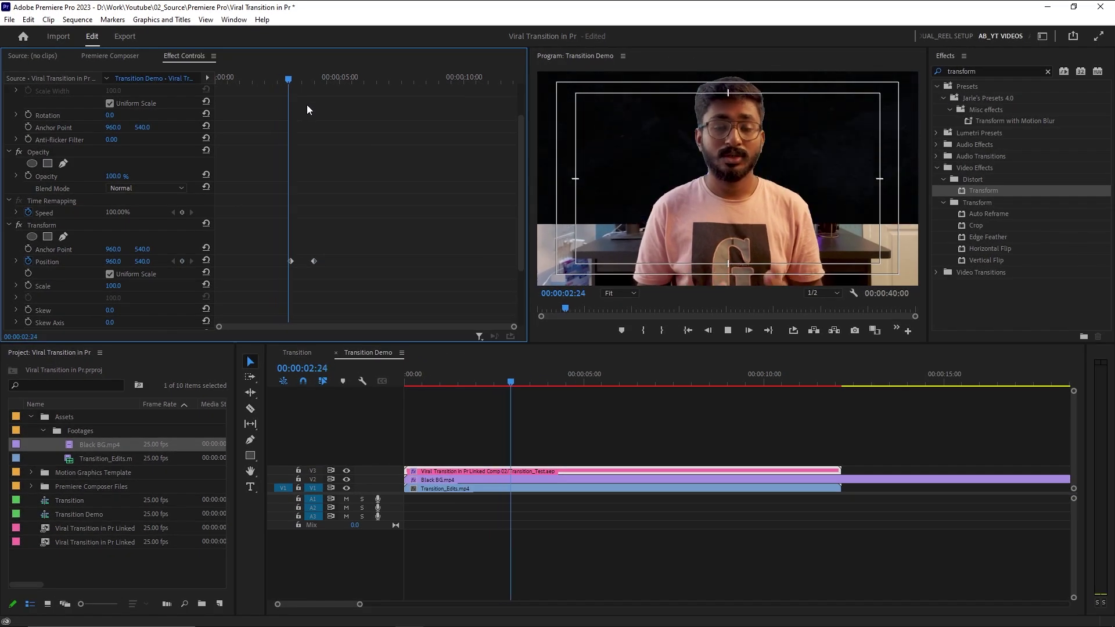
key(space)
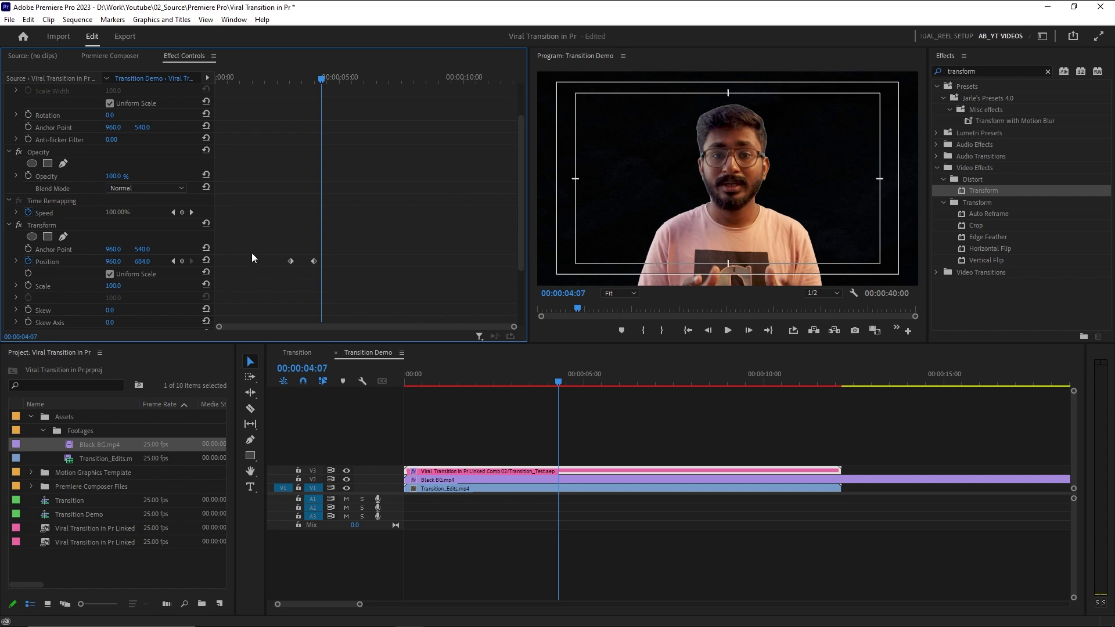
Apply Ease In and Ease Out temporal interpolation to both of the cutout clip's Transform Position keyframes
click(62, 264)
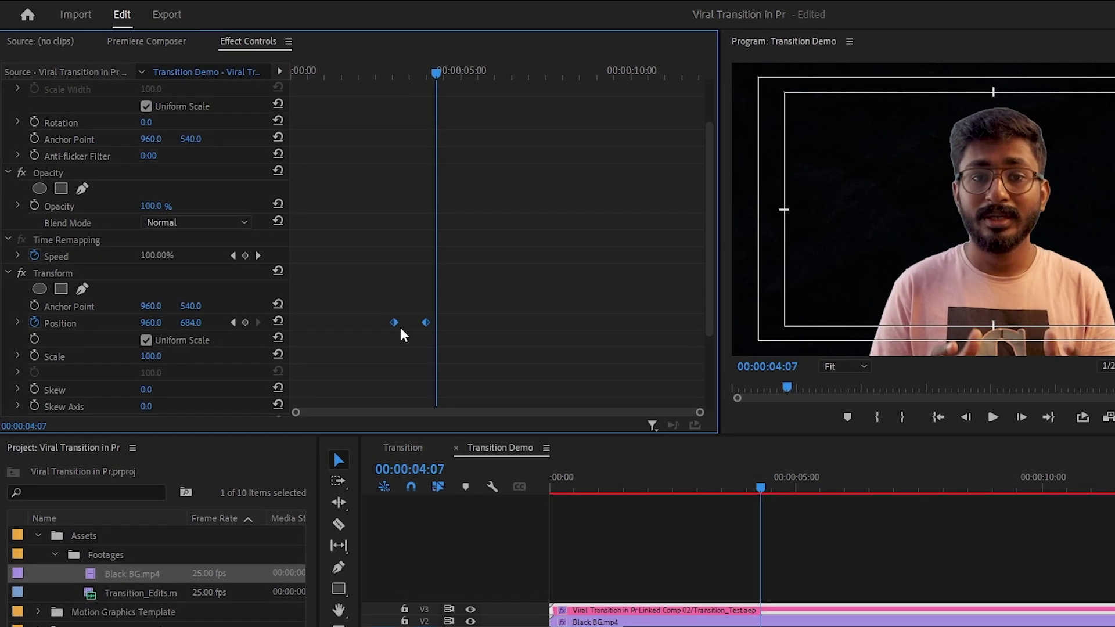
right_click(395, 323)
mouse_move(472, 451)
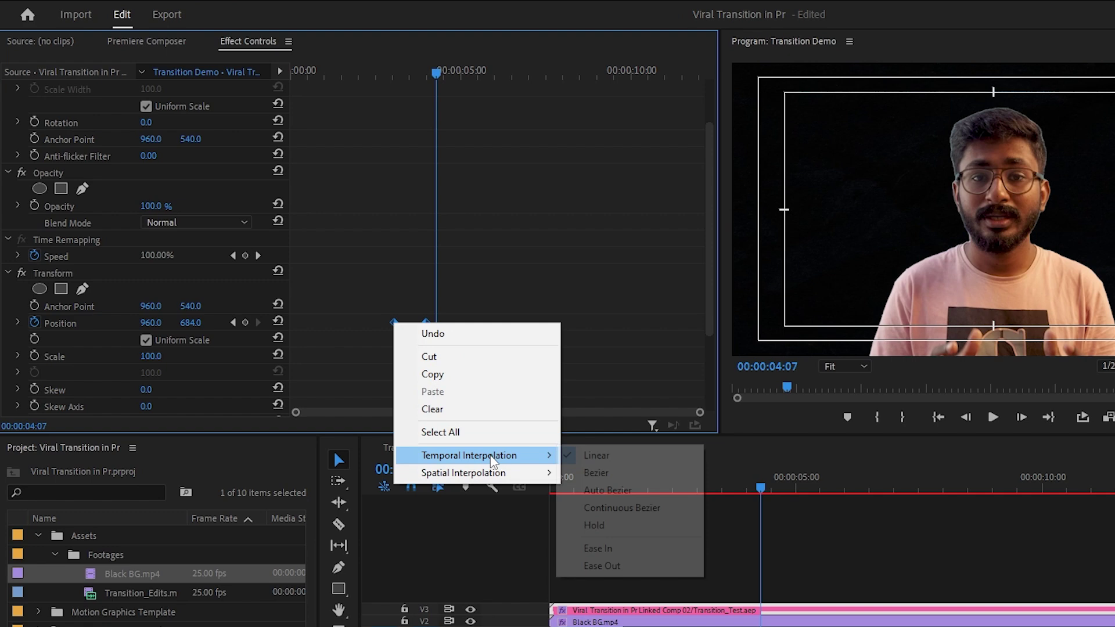
click(631, 548)
right_click(426, 323)
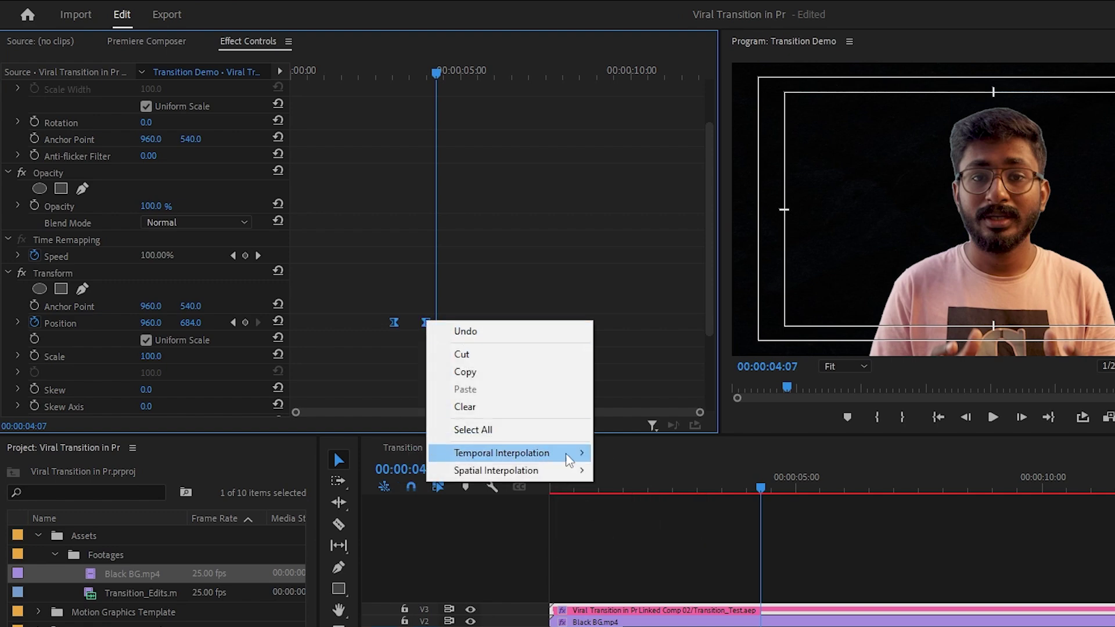
mouse_move(567, 453)
click(629, 564)
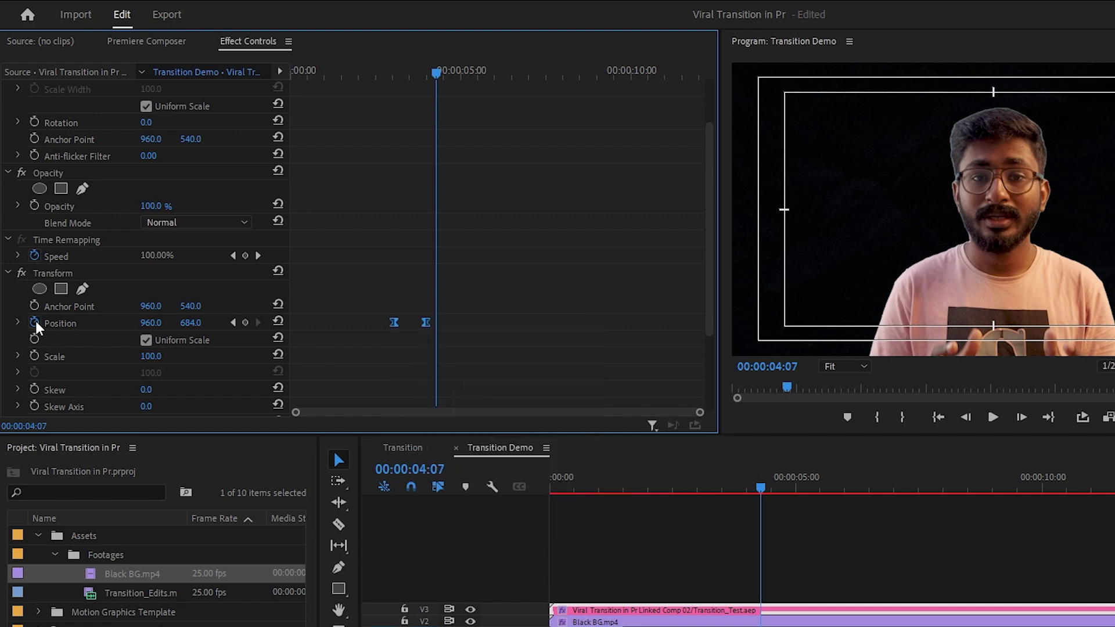
Expand the cutout clip's Position velocity graph and compare it with the Black BG.mp4 clip's curve
click(19, 324)
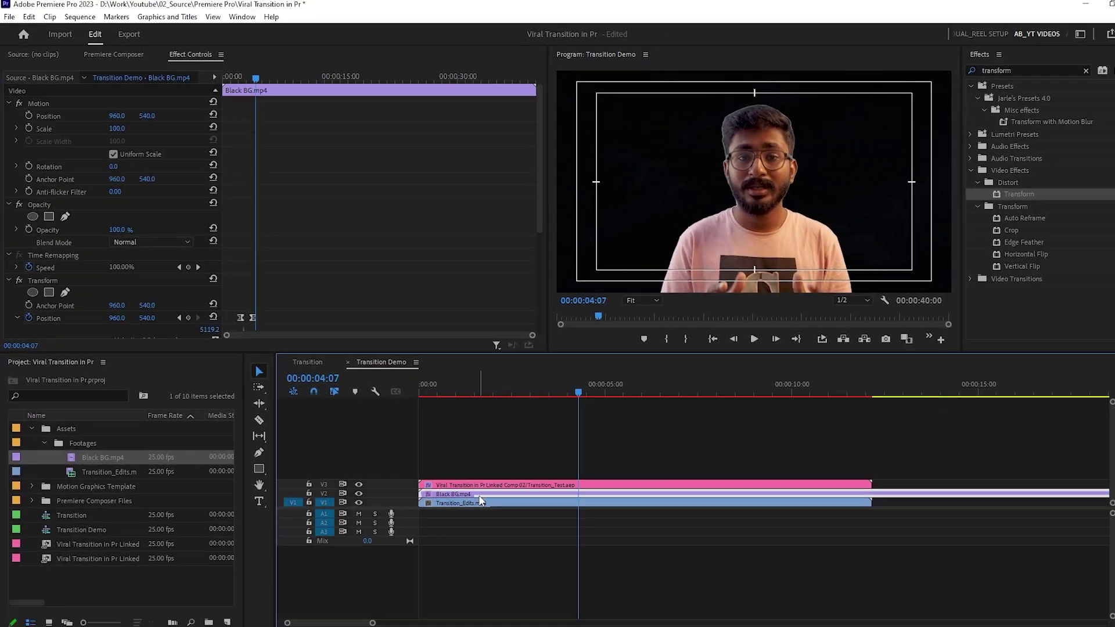
scroll(327, 239, down, 3)
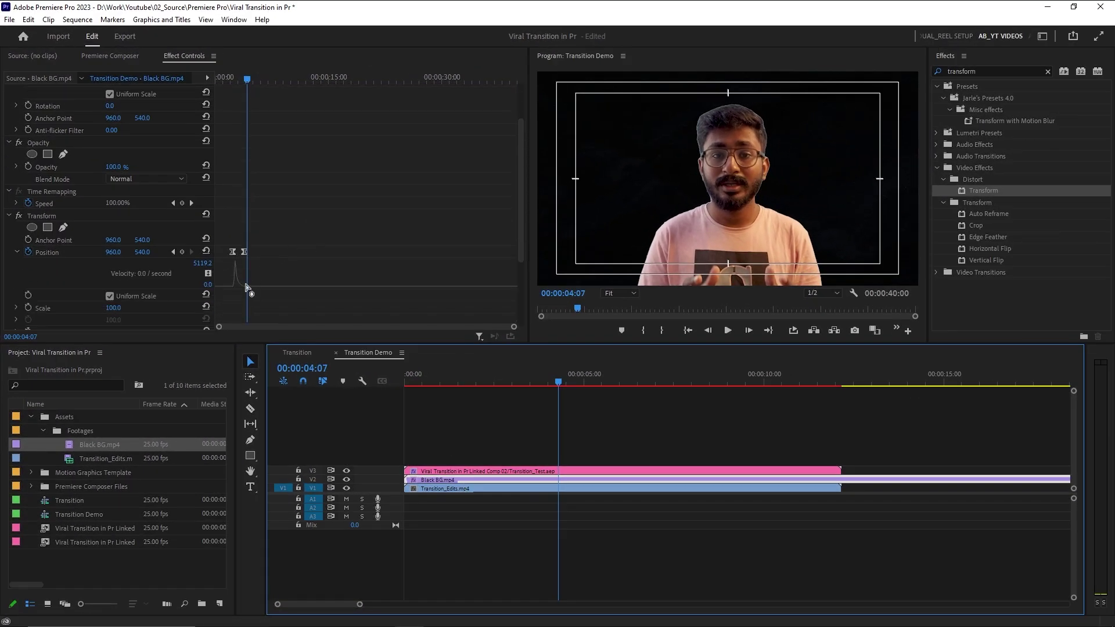
click(480, 471)
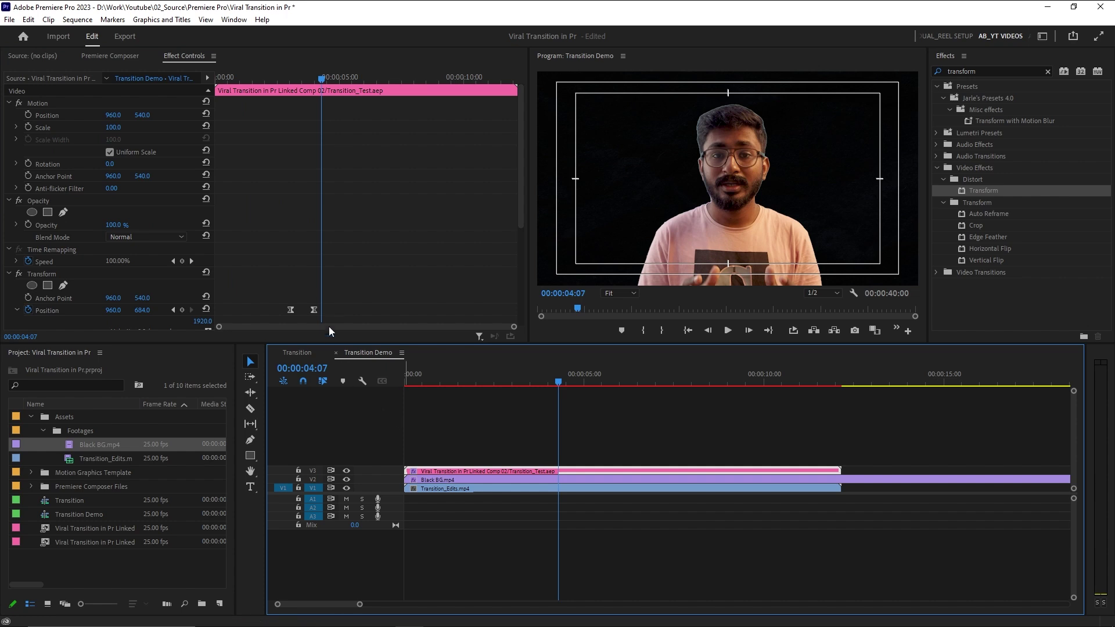
scroll(331, 306, down, 3)
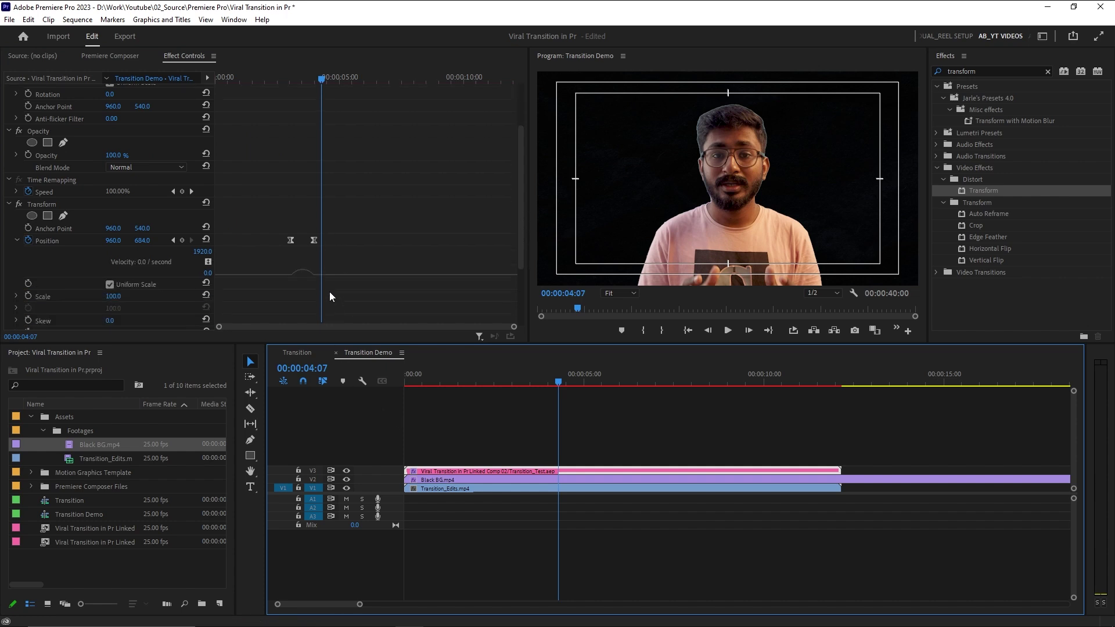
Stretch the cutout's second Position keyframe velocity handle toward the first for an early speed peak, and preview the movement
click(310, 275)
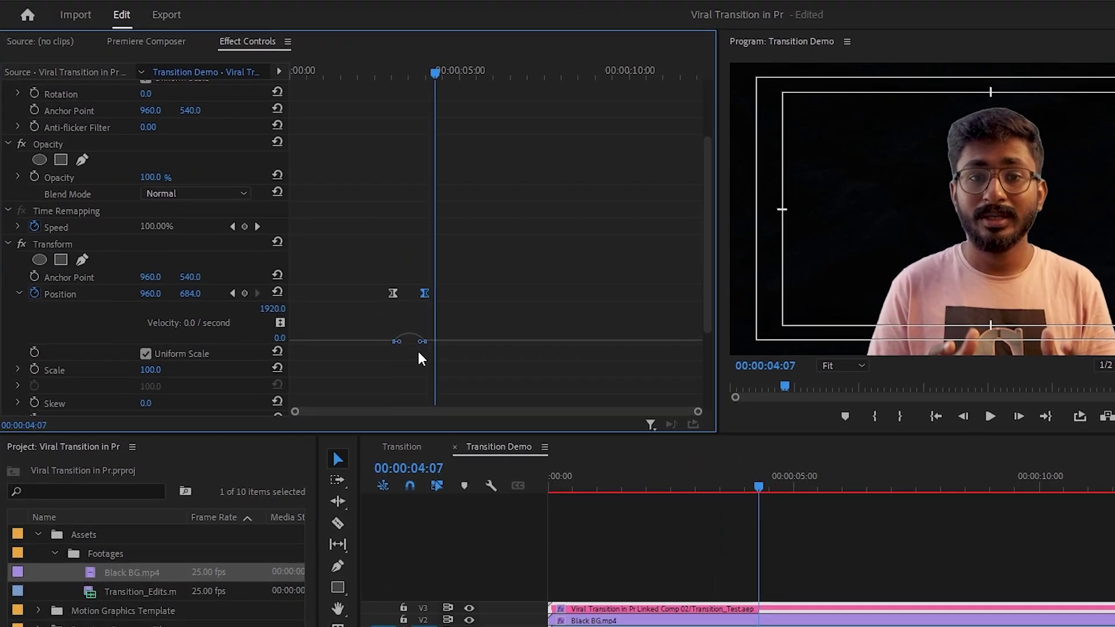
scroll(420, 358, up, 3)
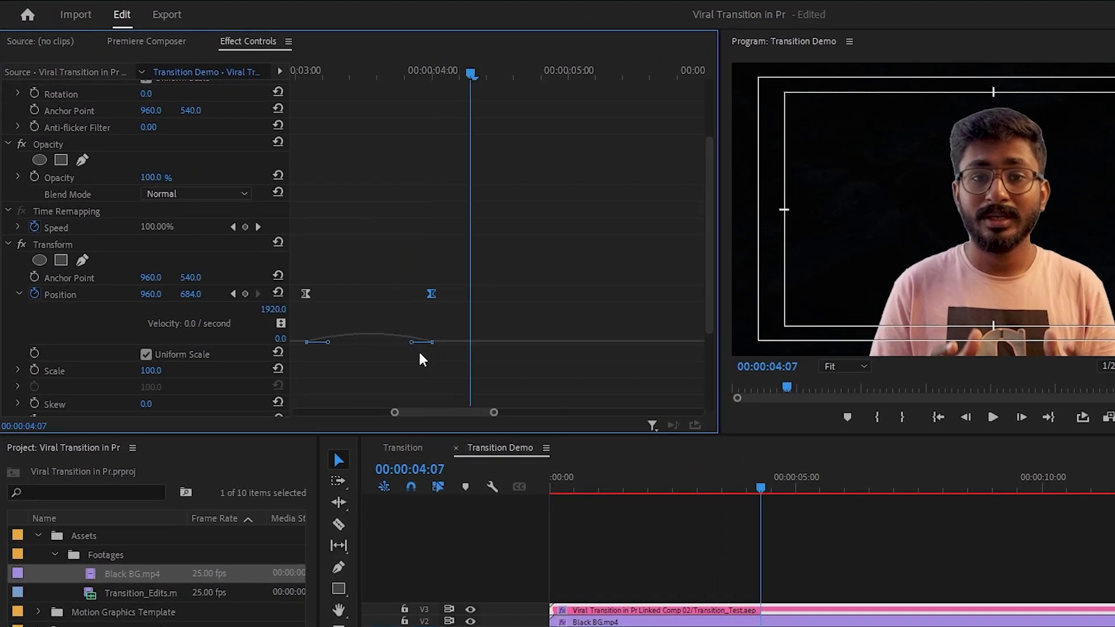
drag(417, 412, 396, 413)
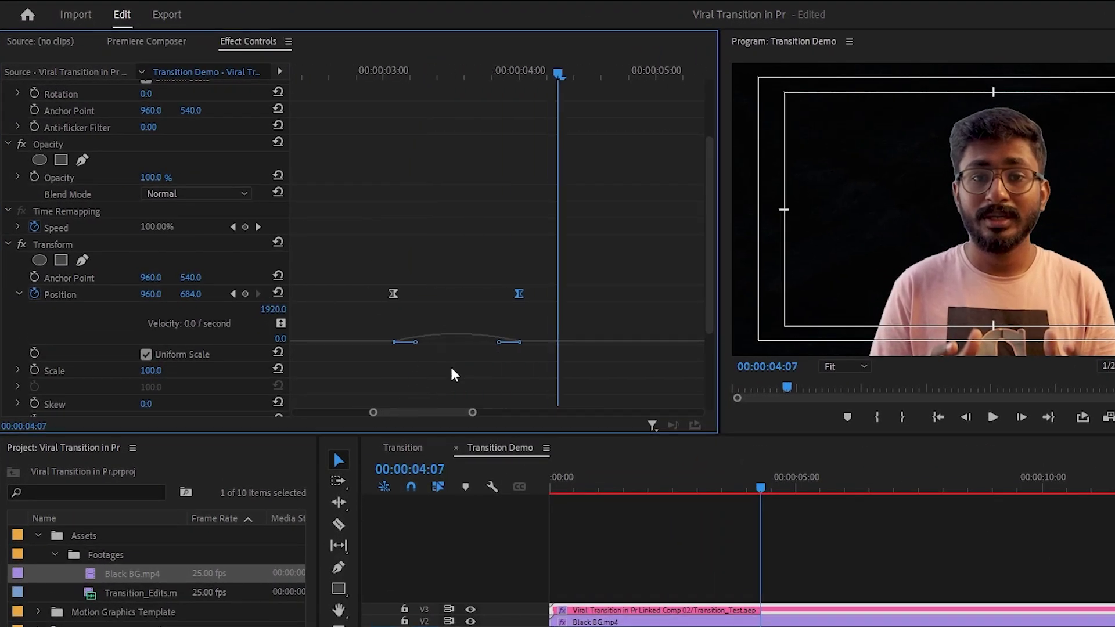
drag(500, 343, 455, 344)
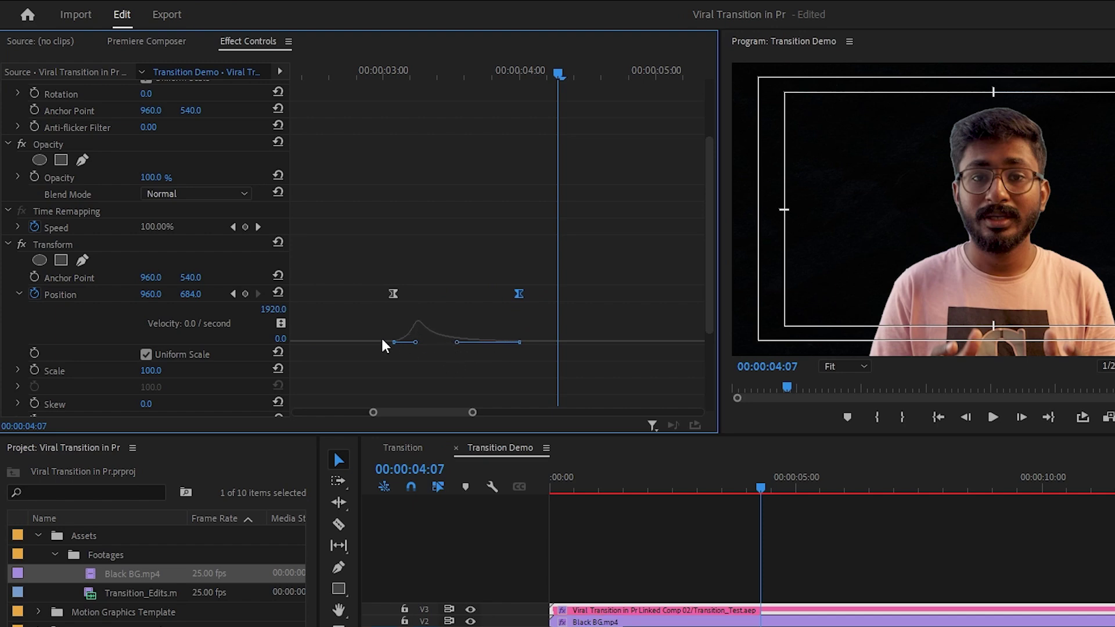
click(317, 73)
key(space)
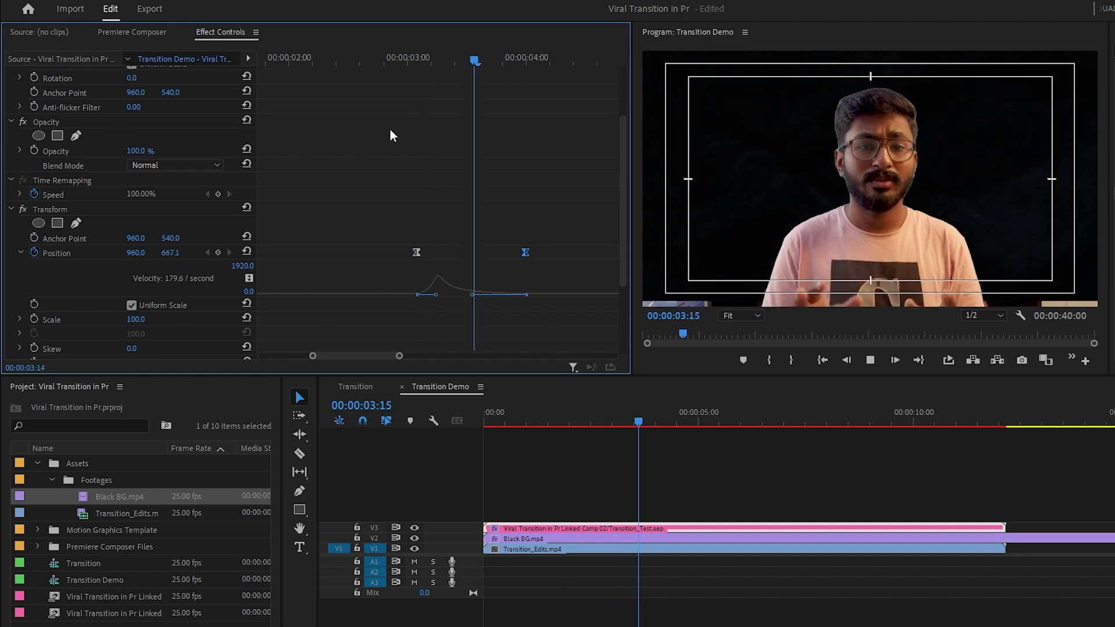
key(space)
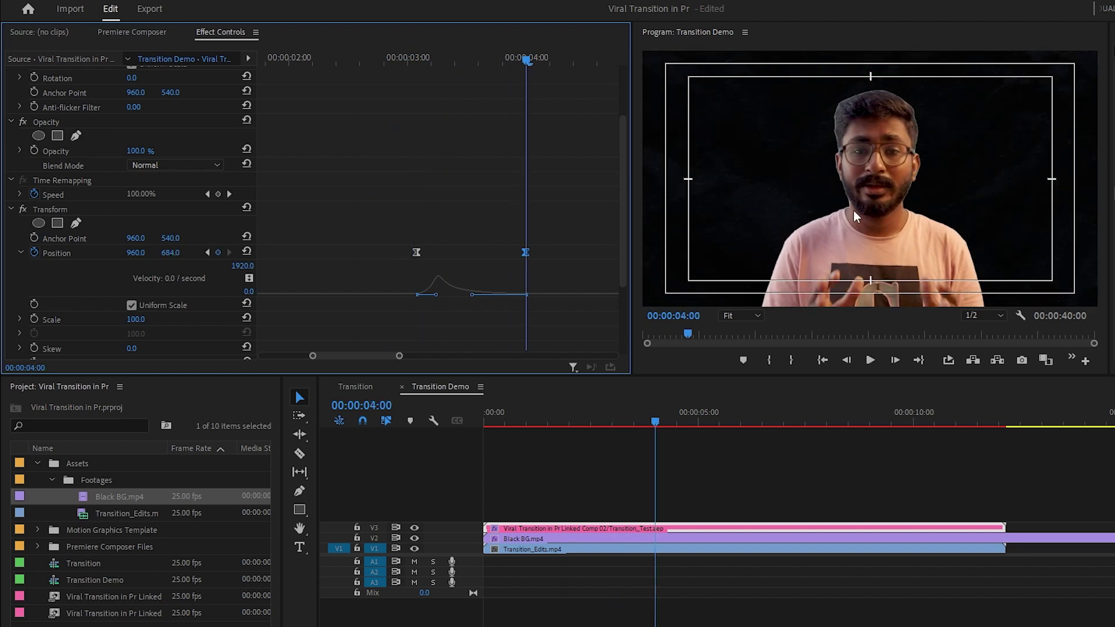
Shift both of the cutout's Position keyframes earlier together so the movement starts just before the 3-second mark, and play it back
drag(366, 69, 376, 119)
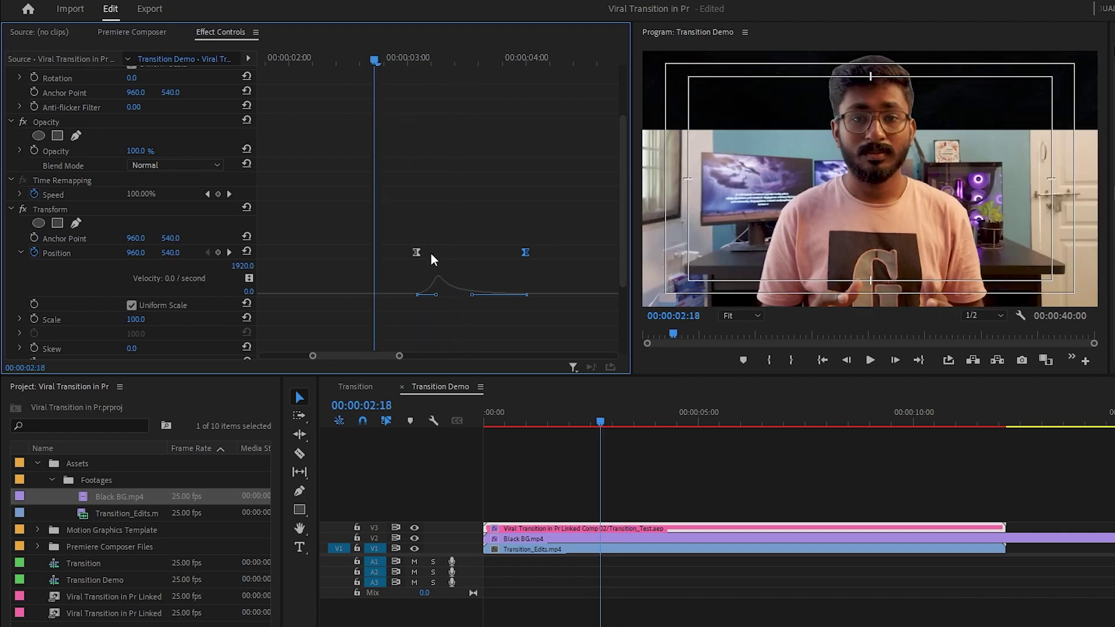
drag(537, 250, 382, 258)
key(space)
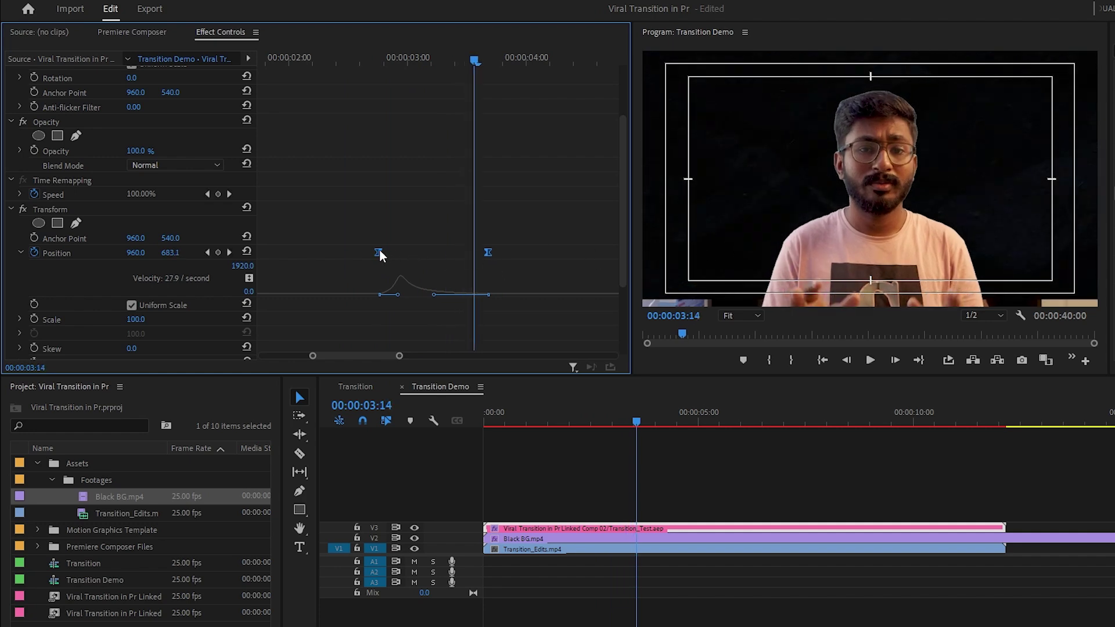
drag(381, 255, 404, 255)
drag(406, 57, 339, 58)
key(space)
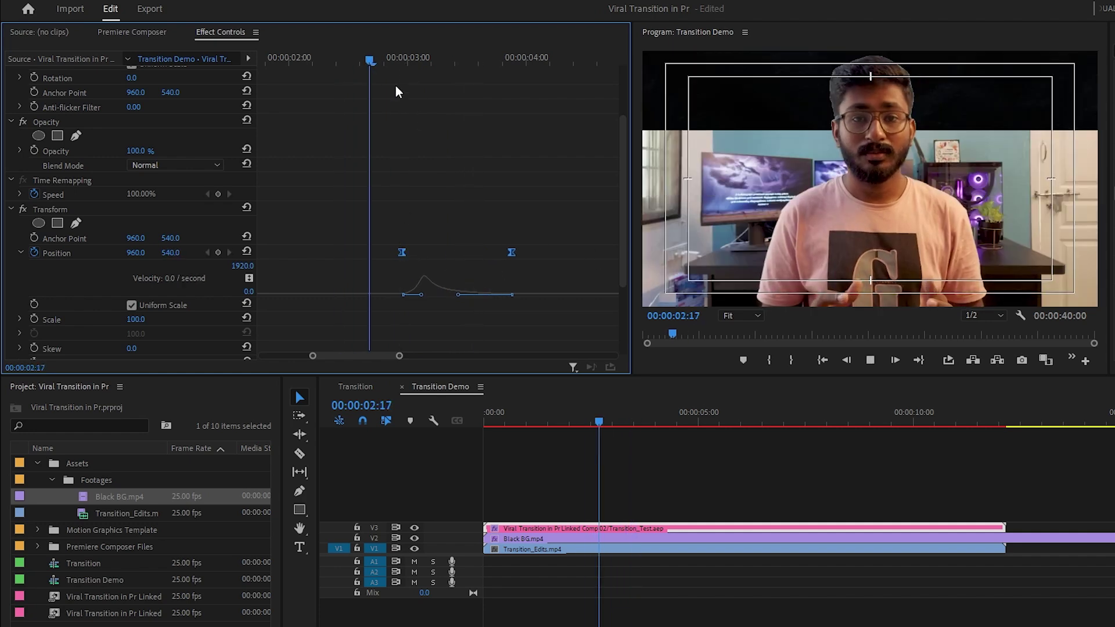
key(space)
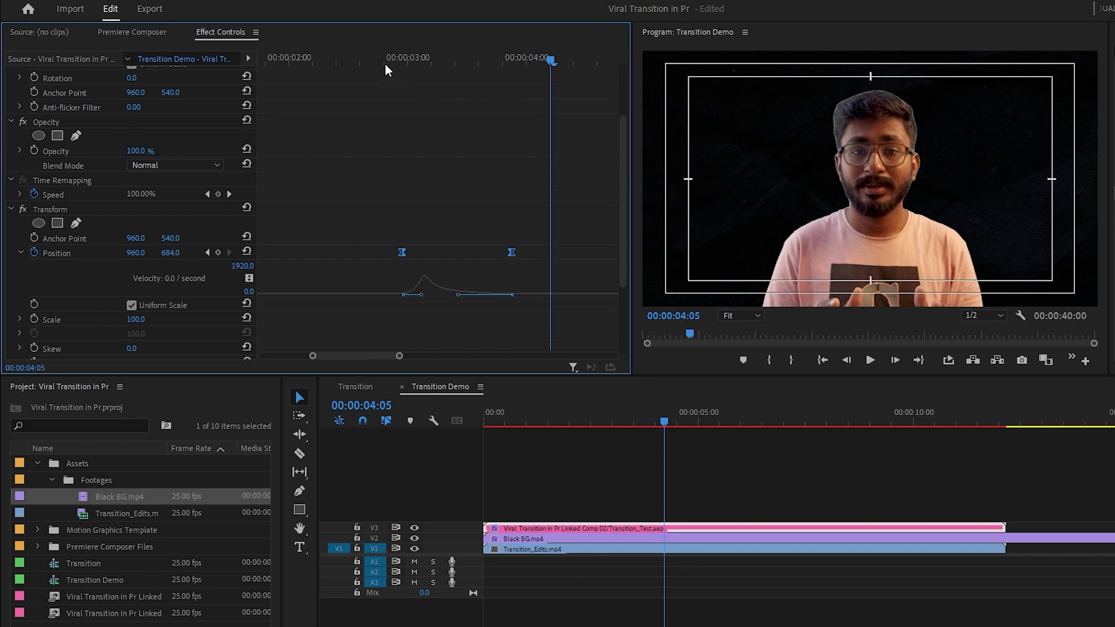
Replay the combined background and cutout movement to check their timing, stopping at 00:00:03:03
click(343, 61)
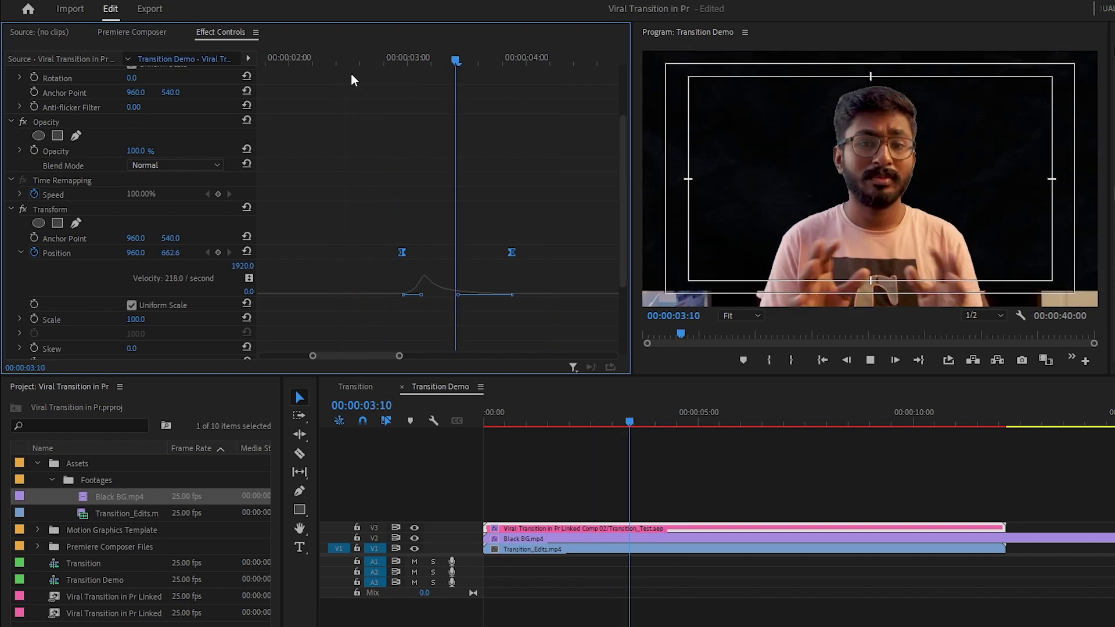
click(375, 62)
key(space)
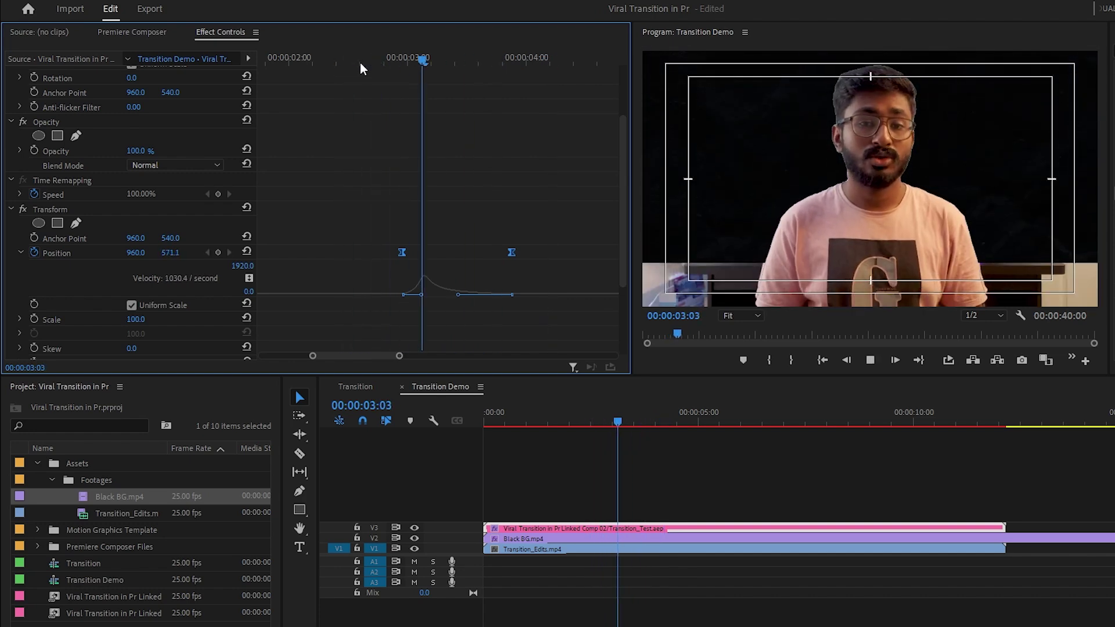
key(space)
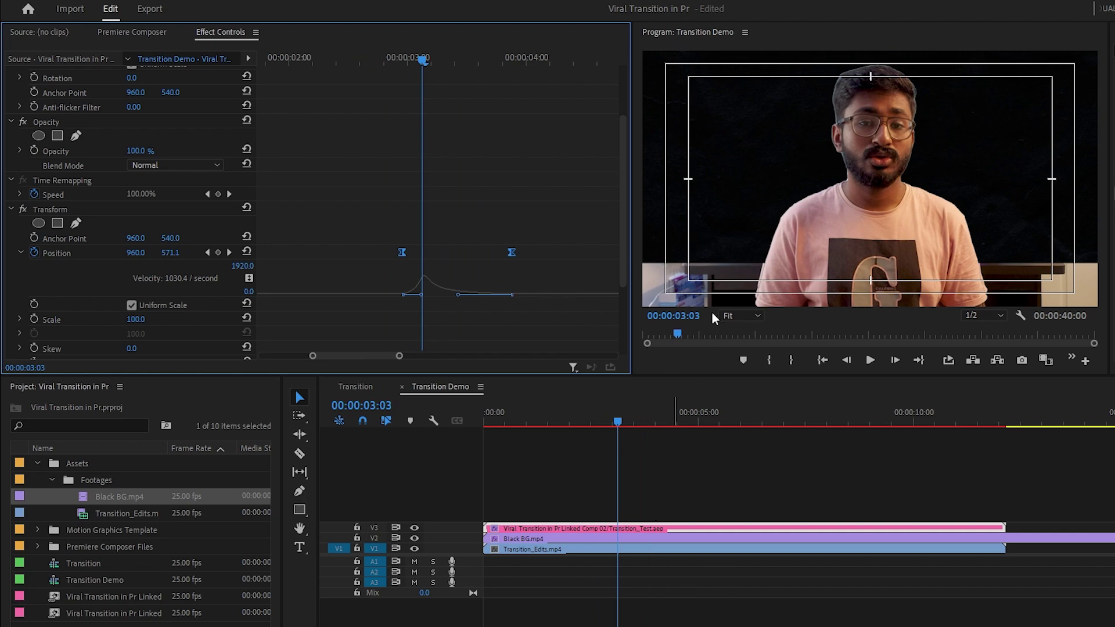
Stretch the first Position keyframe's velocity handle on Black BG.mp4 toward the second for a sharp mid-slide peak, and preview it
click(625, 539)
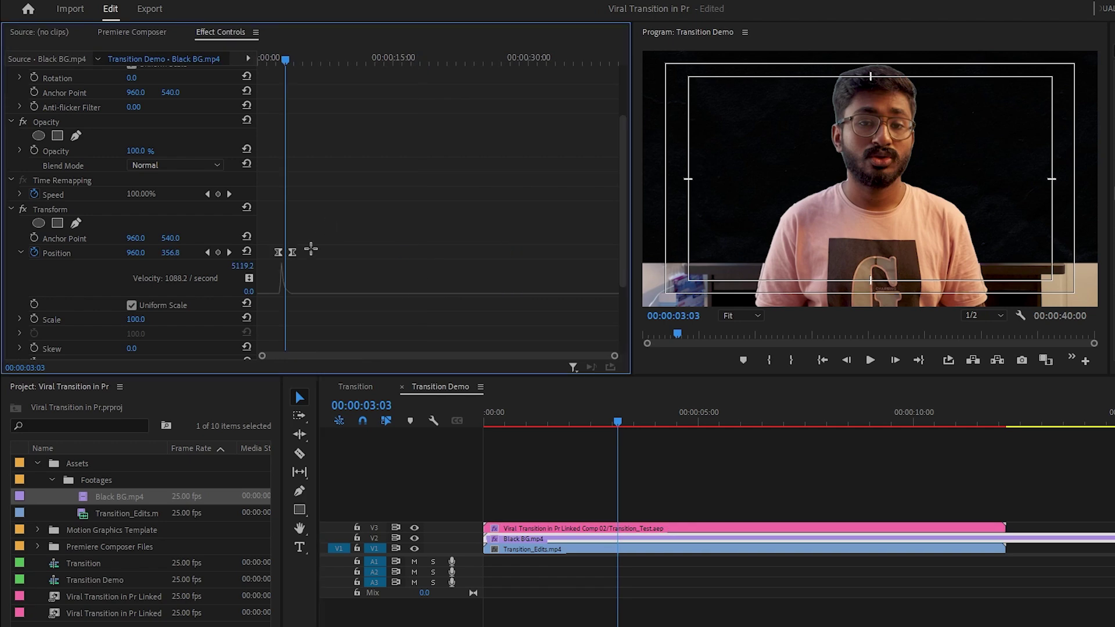
scroll(293, 250, up, 6)
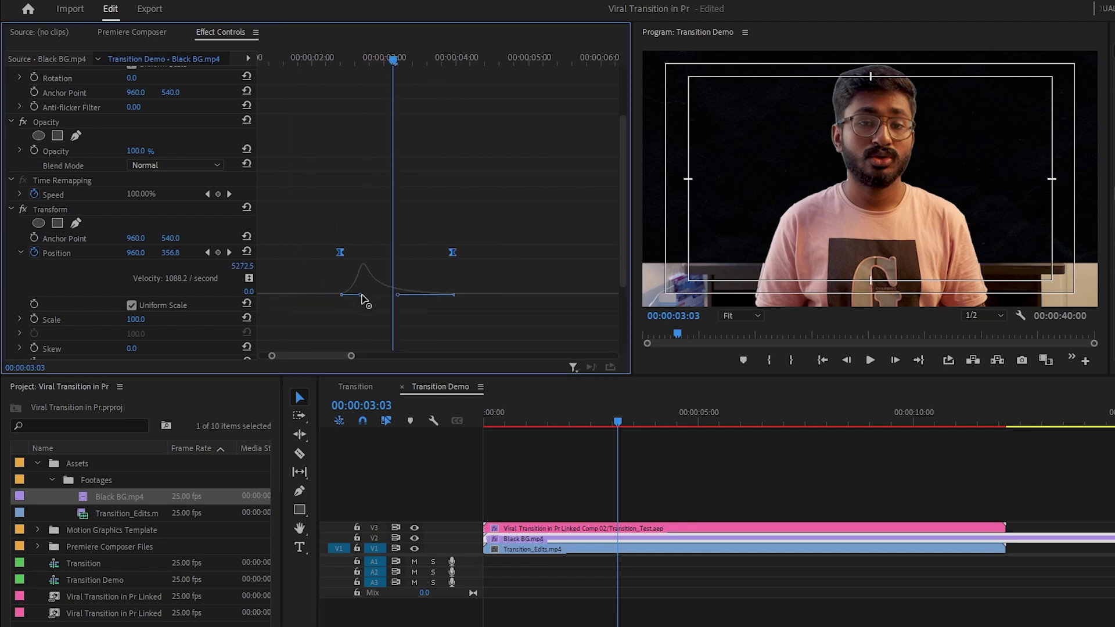
drag(362, 295, 386, 295)
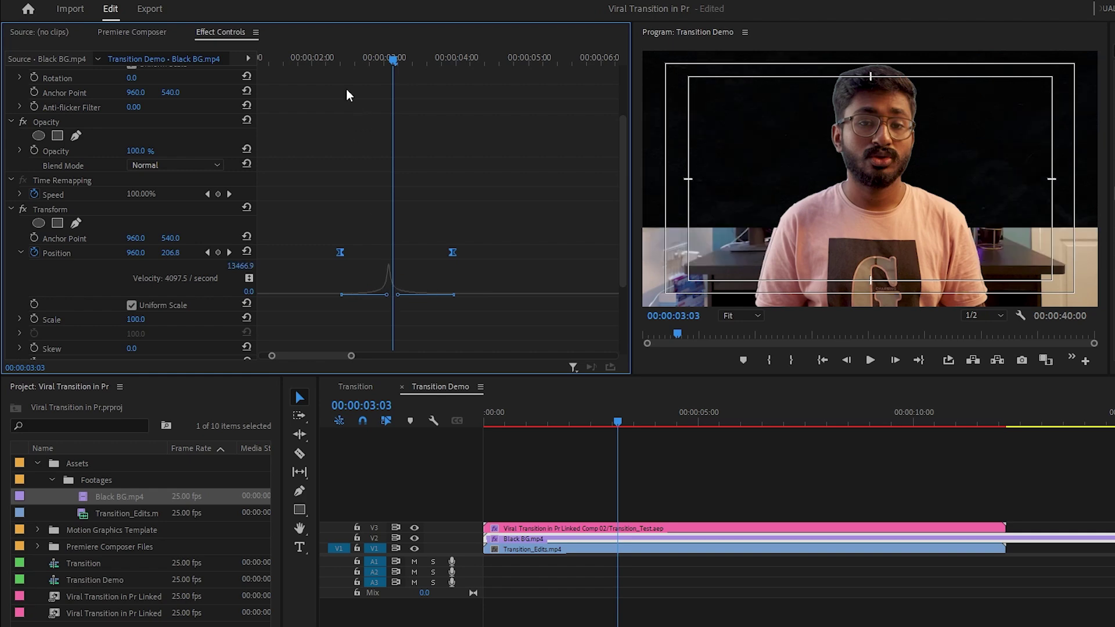
click(325, 59)
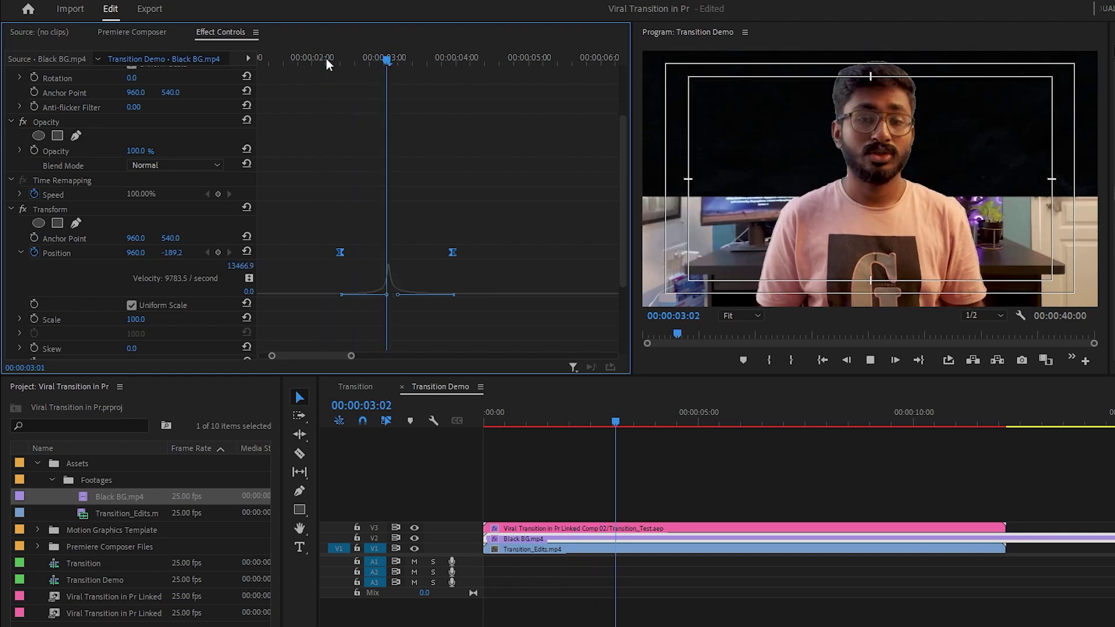
Shorten the velocity handle of the second Position keyframe on Black BG.mp4 slightly for a softer speed peak, and replay the slide
click(332, 59)
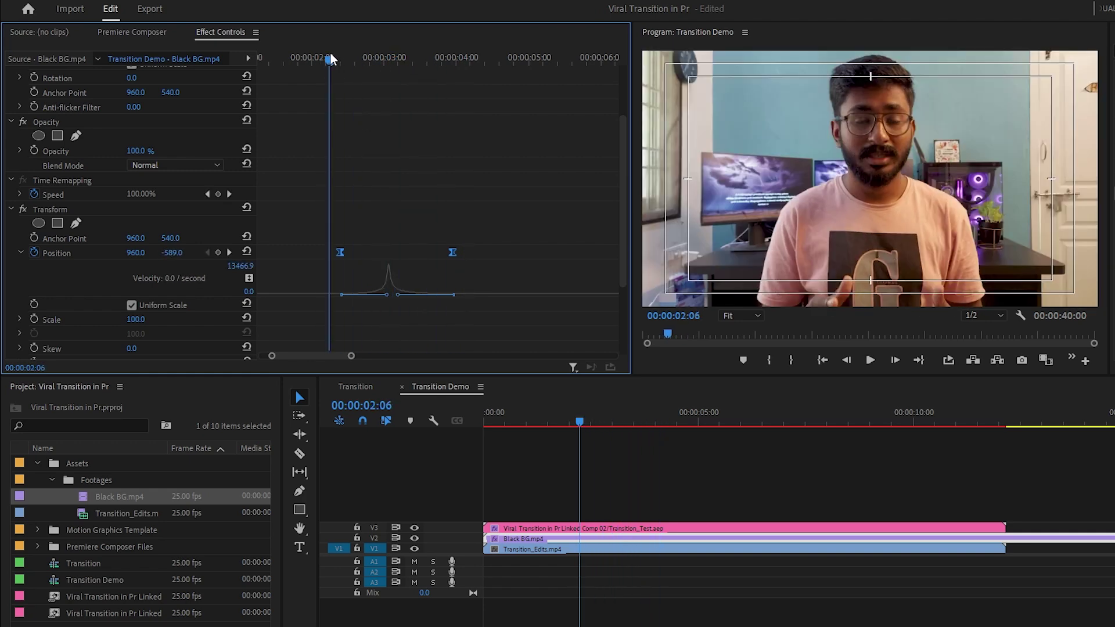
key(space)
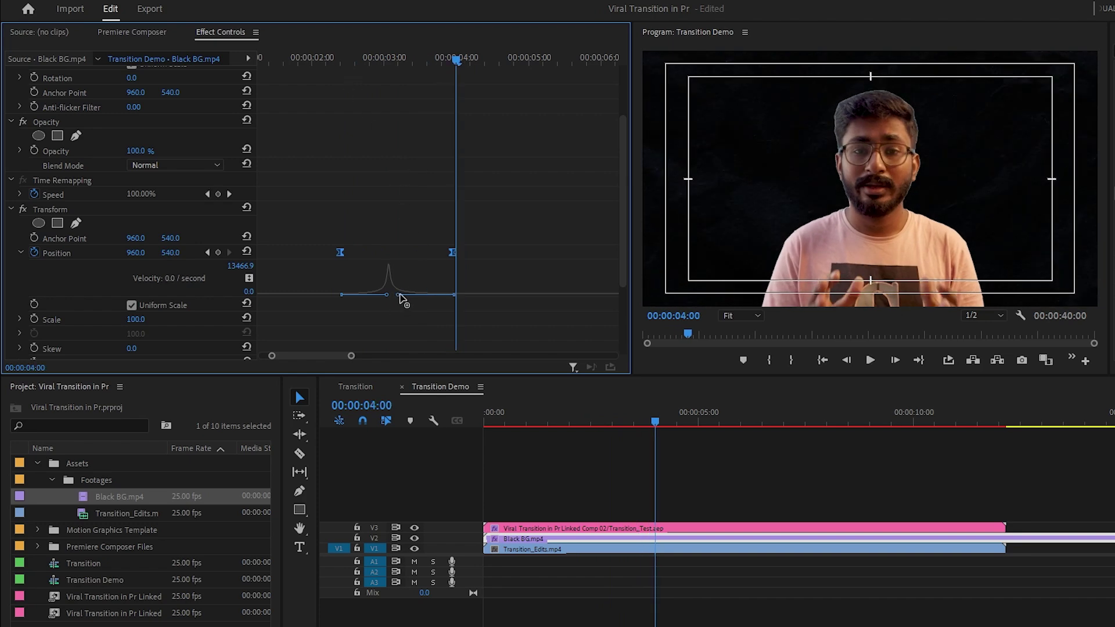
drag(402, 299, 407, 295)
click(323, 60)
key(space)
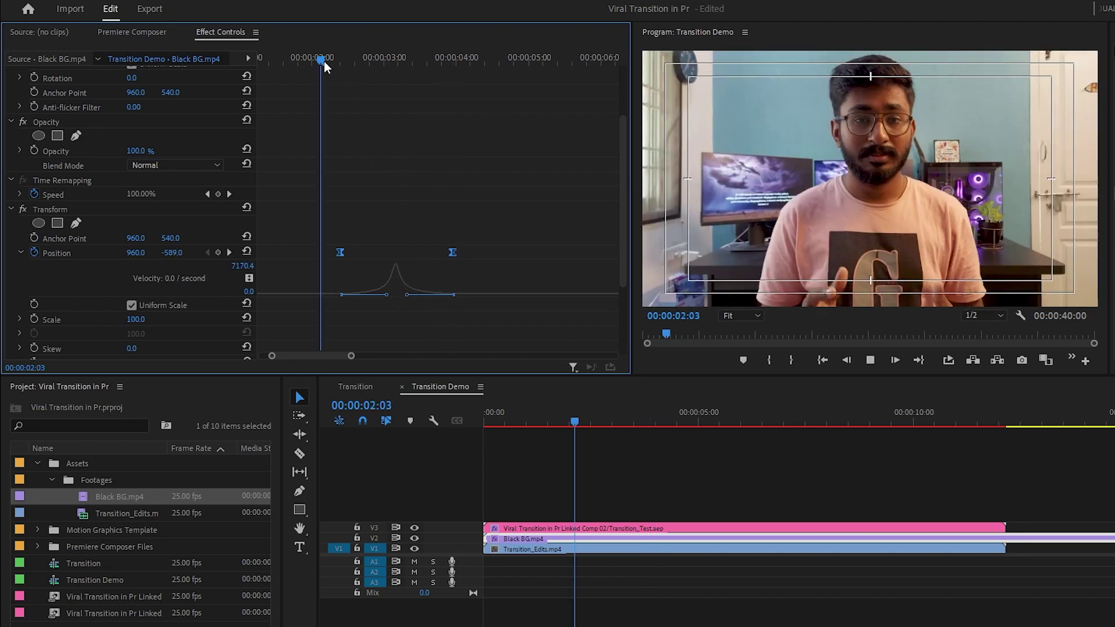
key(space)
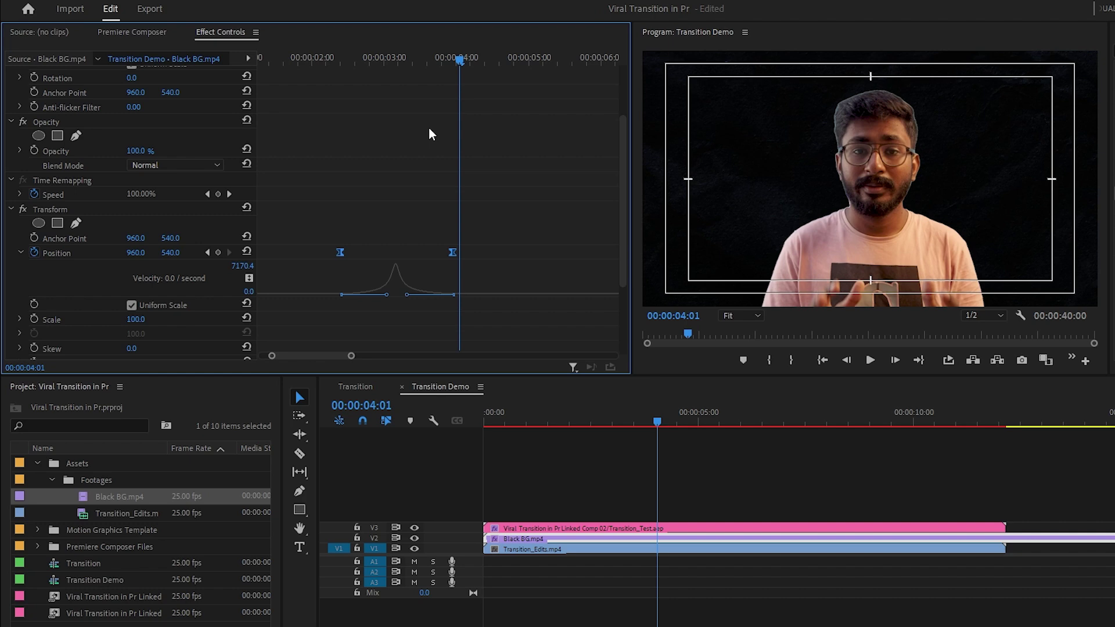
Shift both of the cutout clip's Position keyframes slightly later together to match the background slide, and play the transition back
click(619, 529)
scroll(390, 320, down, 2)
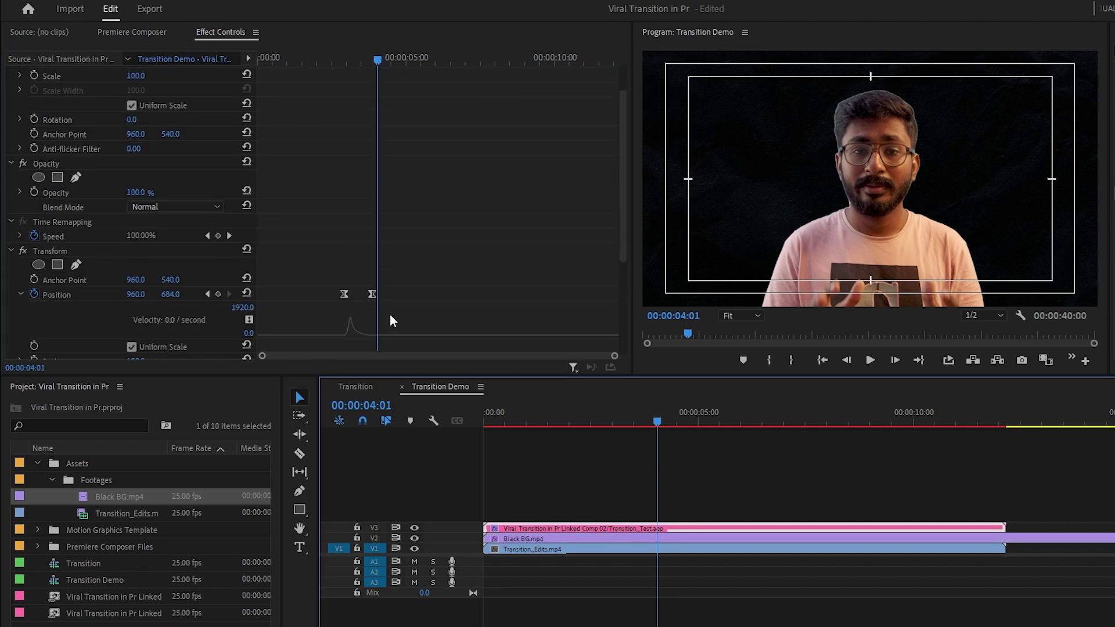
click(311, 59)
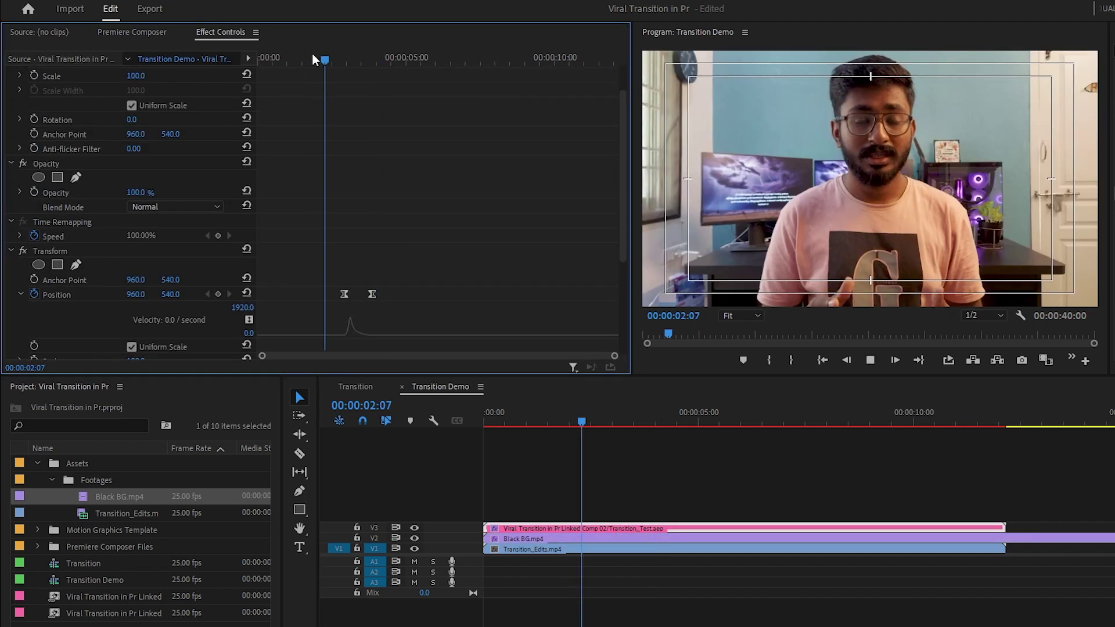
key(space)
key(space)
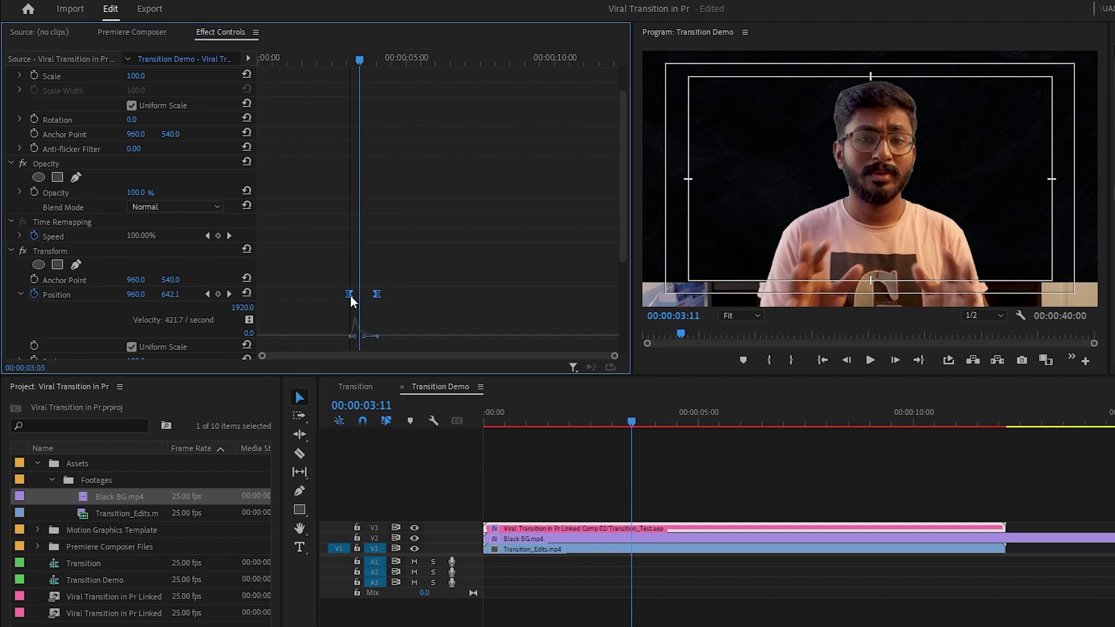
key(space)
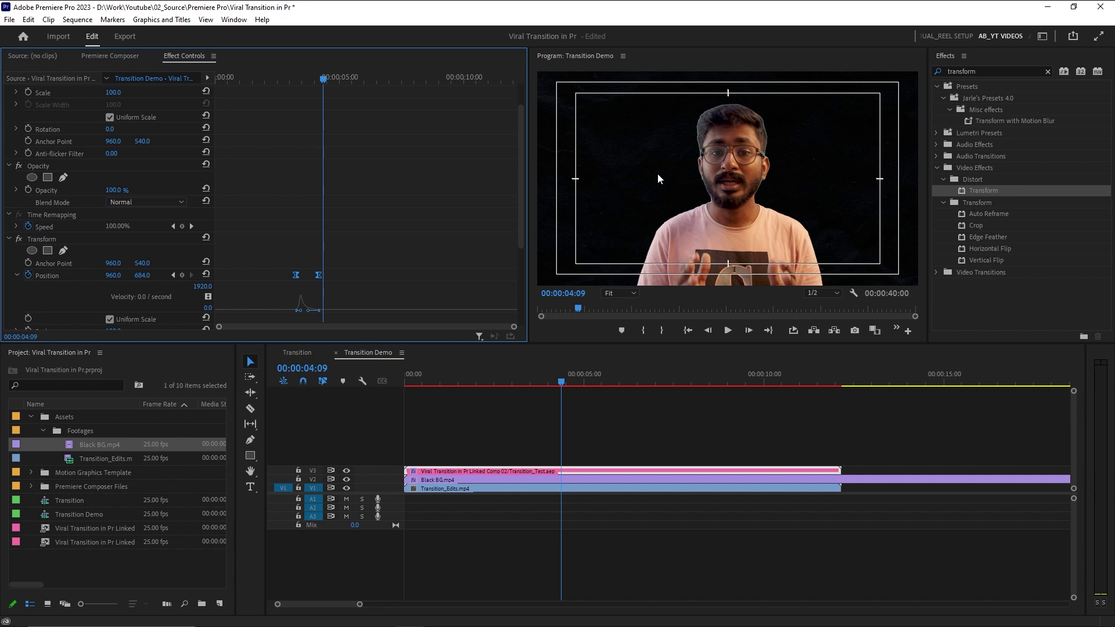
Add the Fade Characters Separately text preset from Premiere Composer's Starter Pack to the sequence at 00:00:04:06
key(Left)
key(Left)
key(Left)
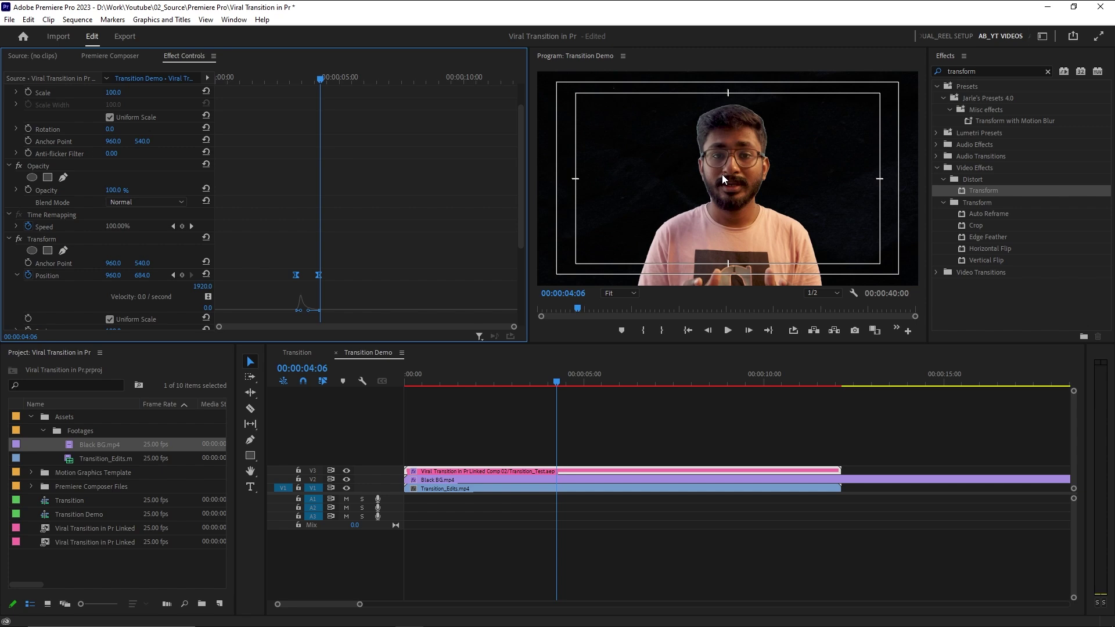
click(121, 56)
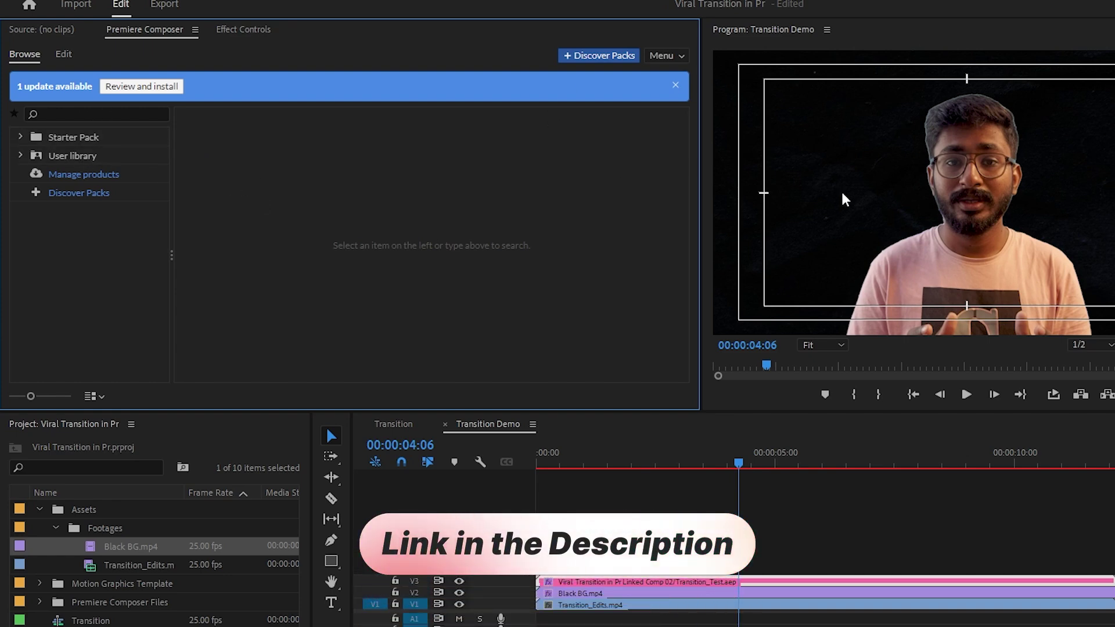
click(22, 135)
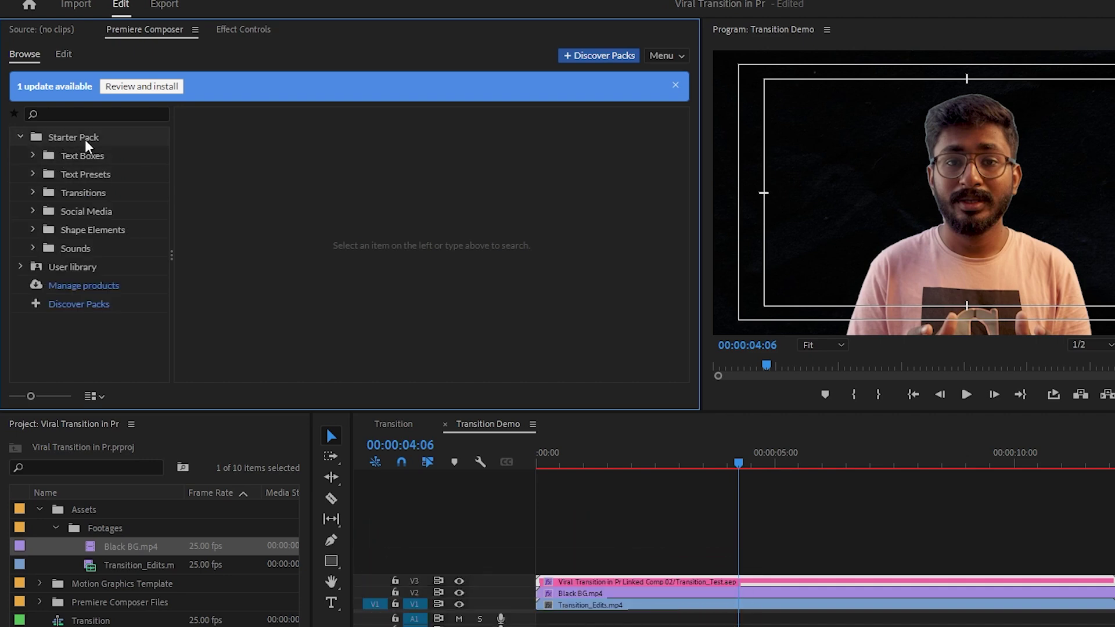
click(69, 177)
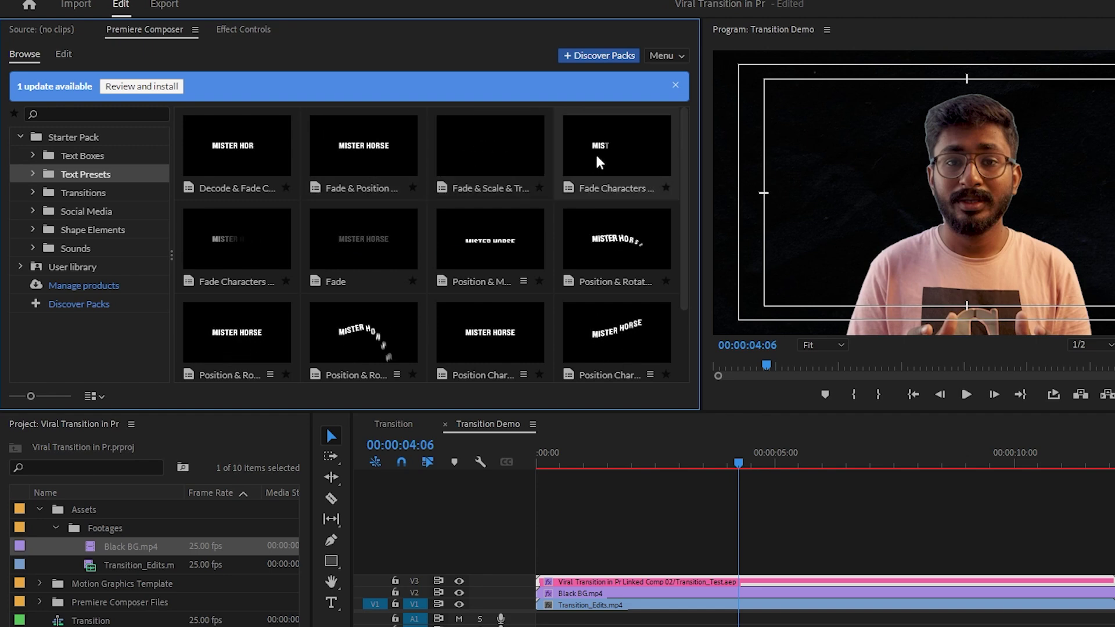
click(613, 148)
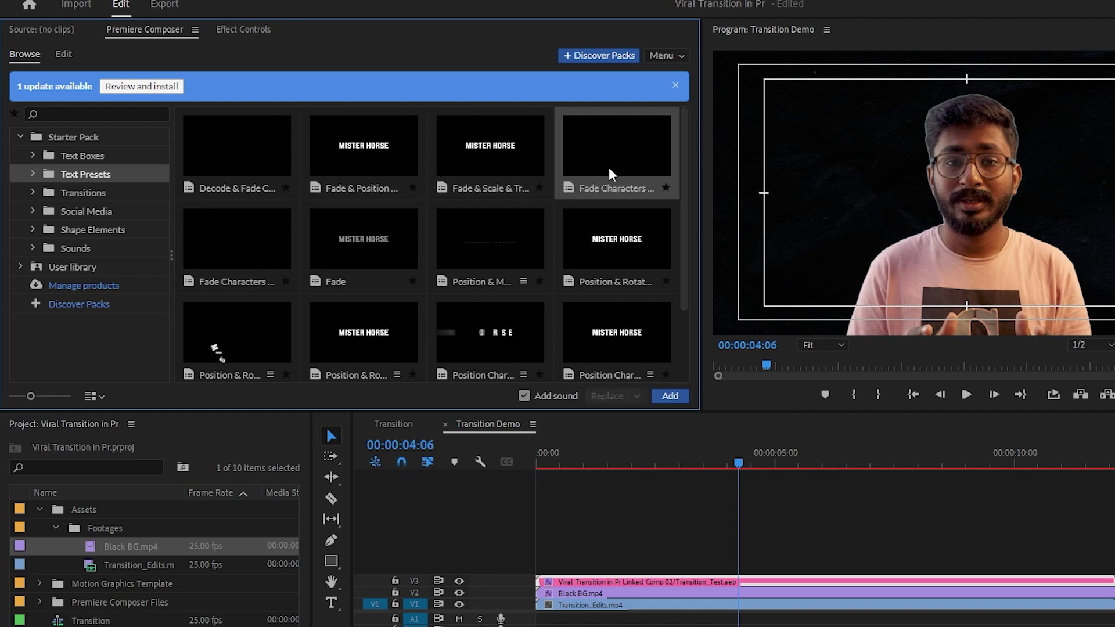
click(670, 395)
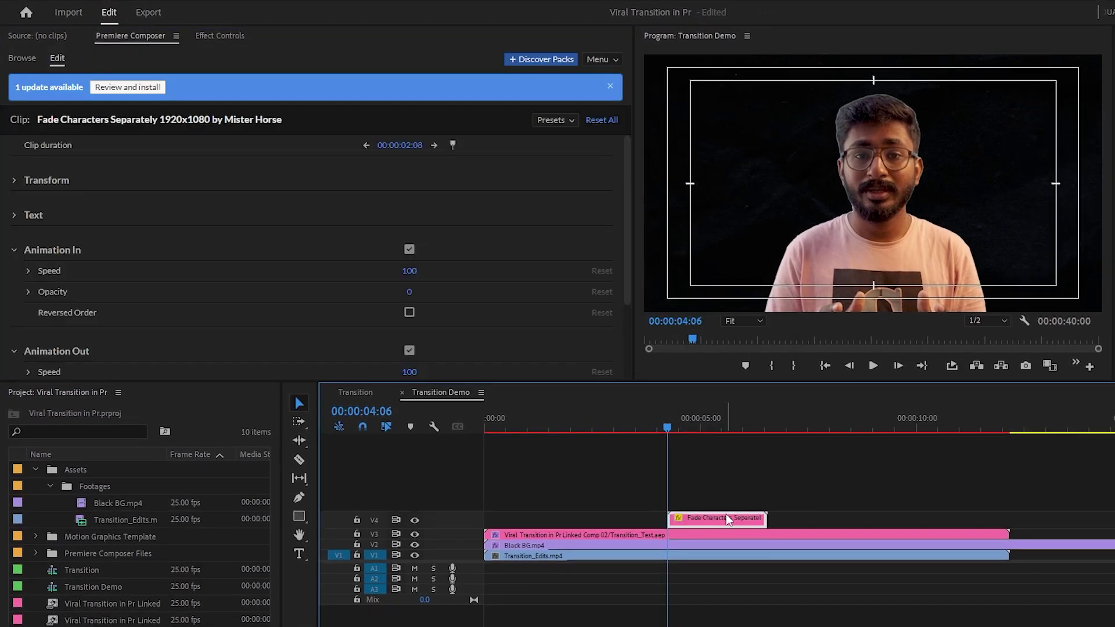
Show the title at 00:00:05:09 and examine its Transform, Text, Animation In and Animation Out settings
drag(669, 418, 716, 426)
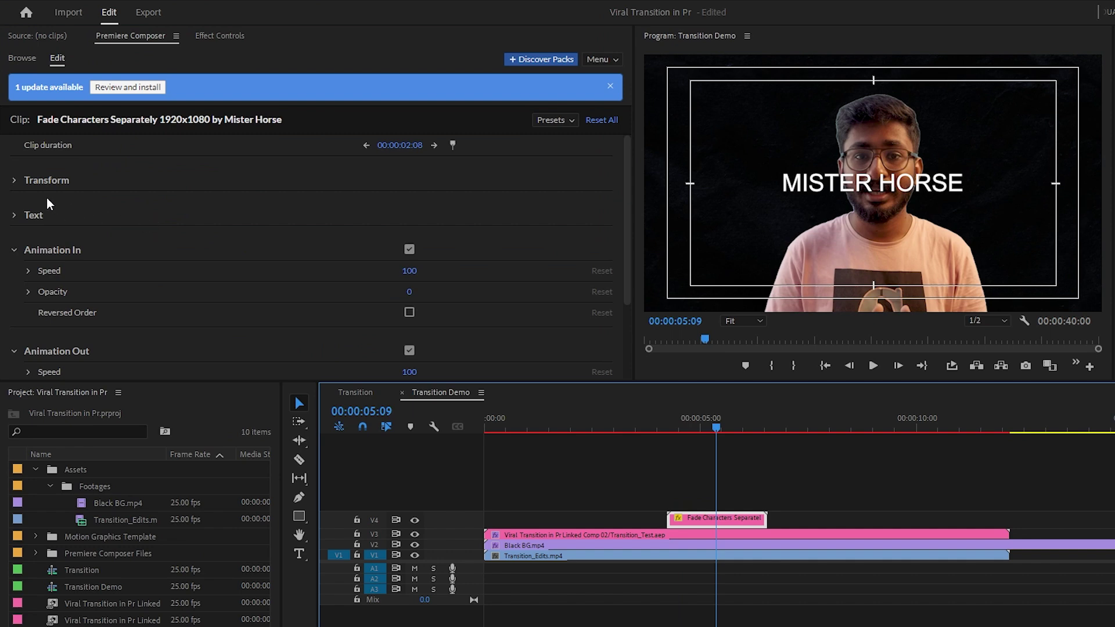
click(16, 179)
scroll(30, 206, down, 2)
scroll(30, 208, up, 1)
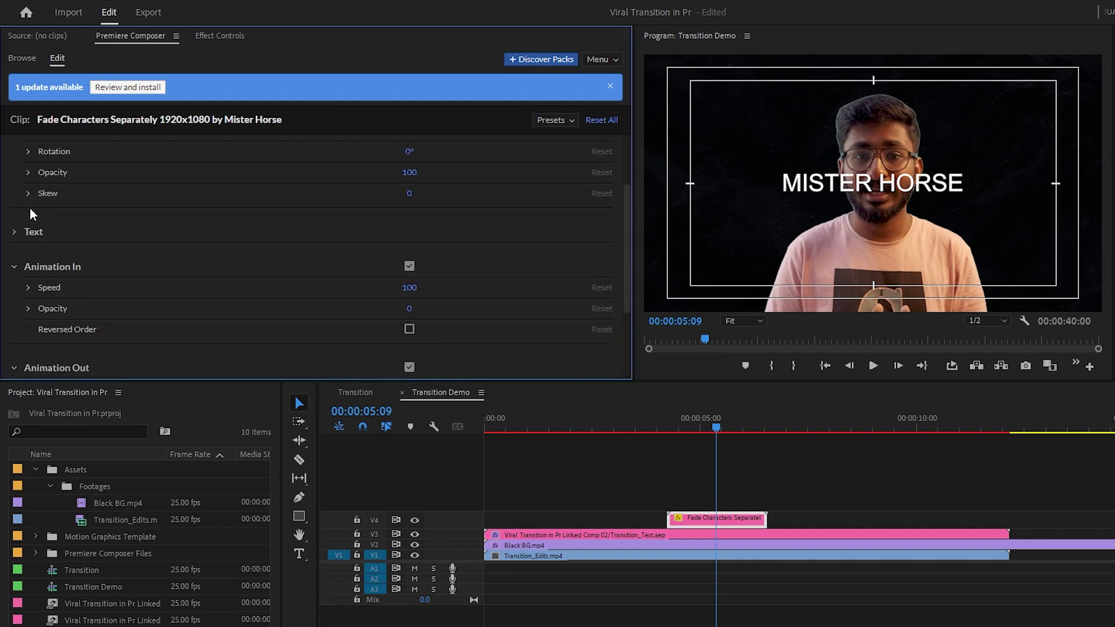
scroll(29, 208, up, 1)
click(14, 256)
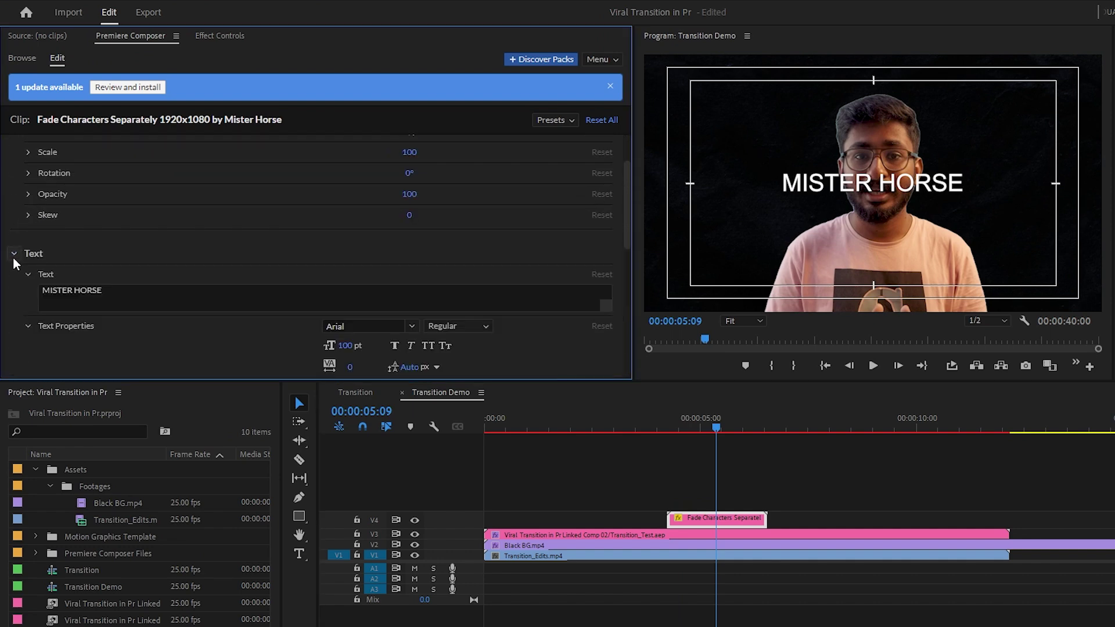
scroll(238, 216, down, 5)
scroll(204, 255, down, 10)
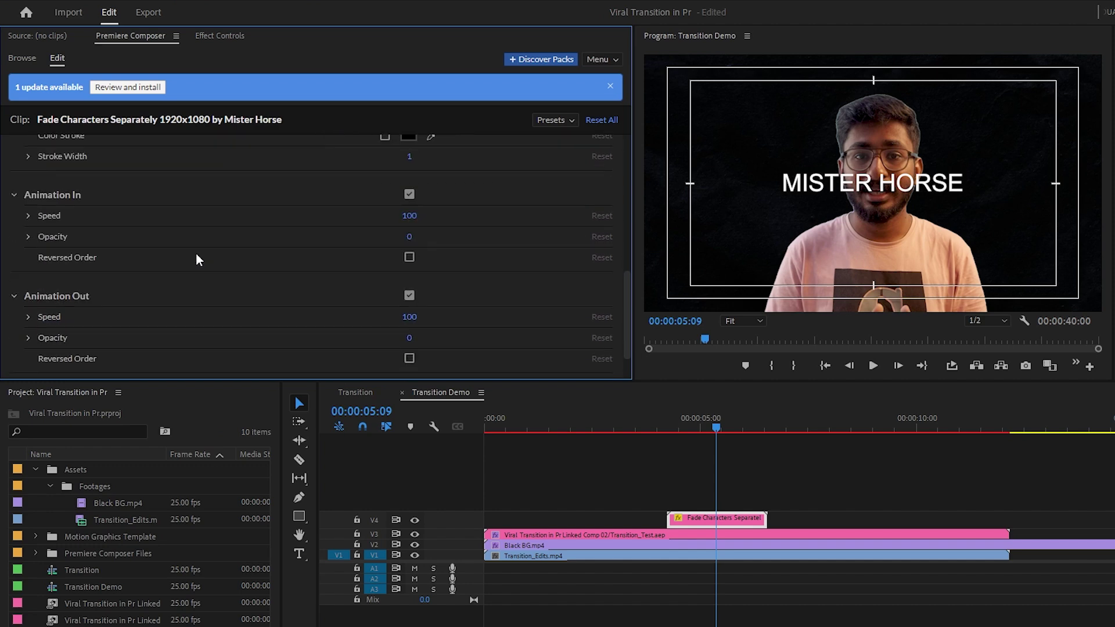
scroll(197, 260, up, 3)
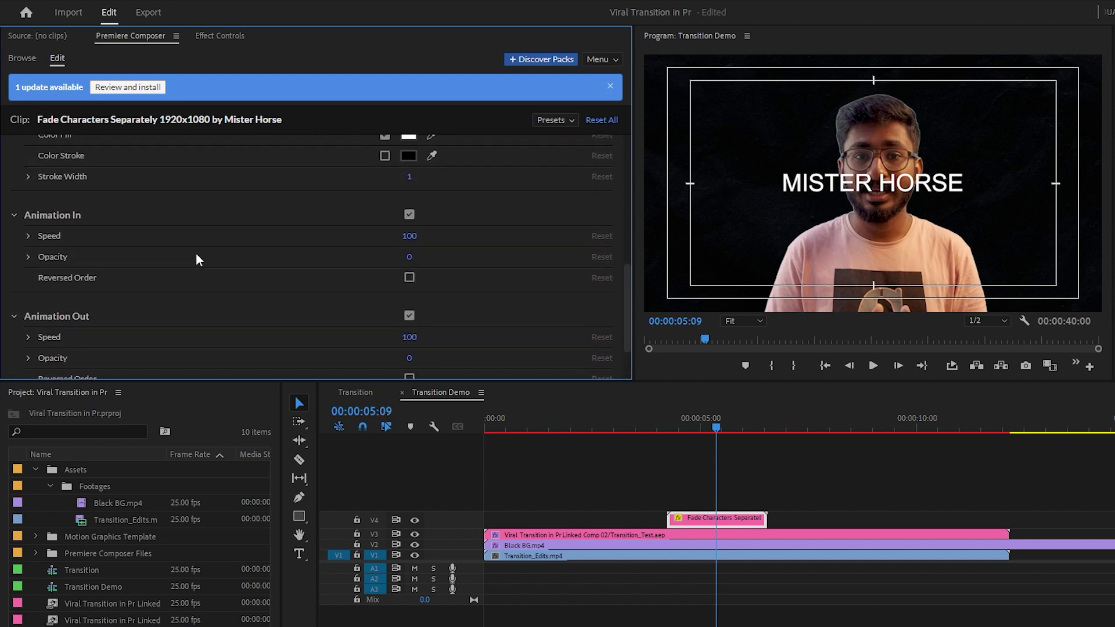
scroll(196, 260, down, 3)
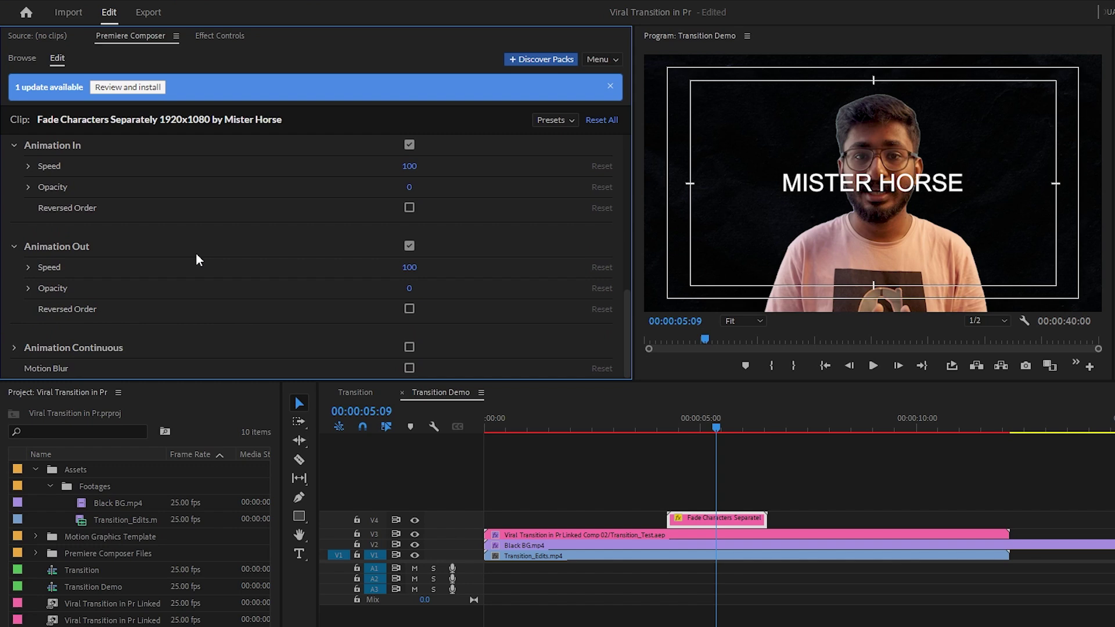
scroll(197, 254, up, 3)
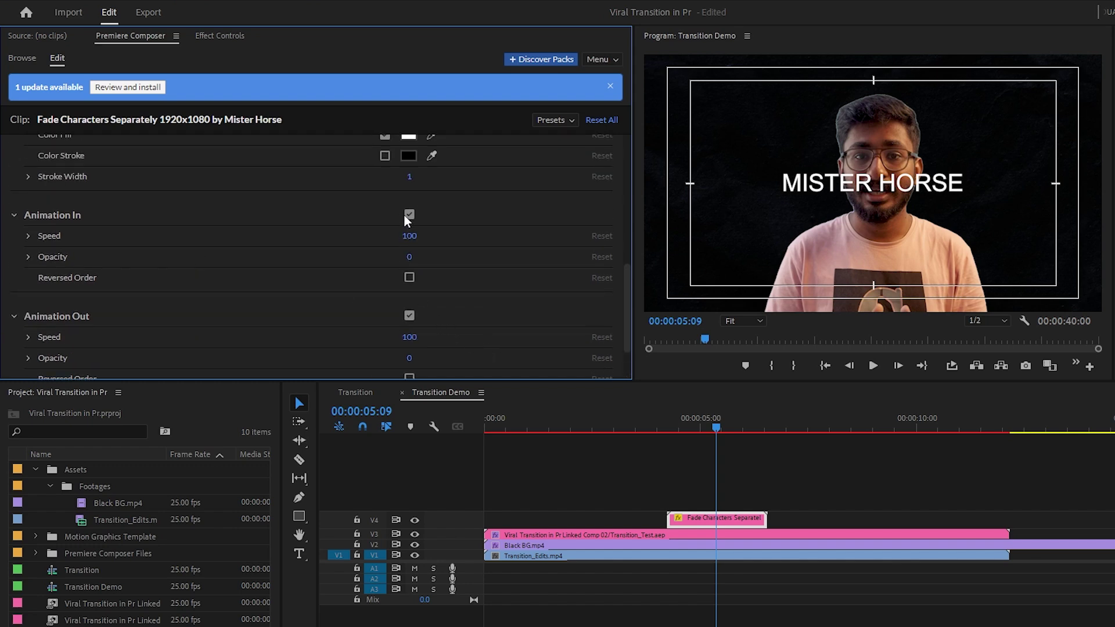
scroll(370, 199, up, 9)
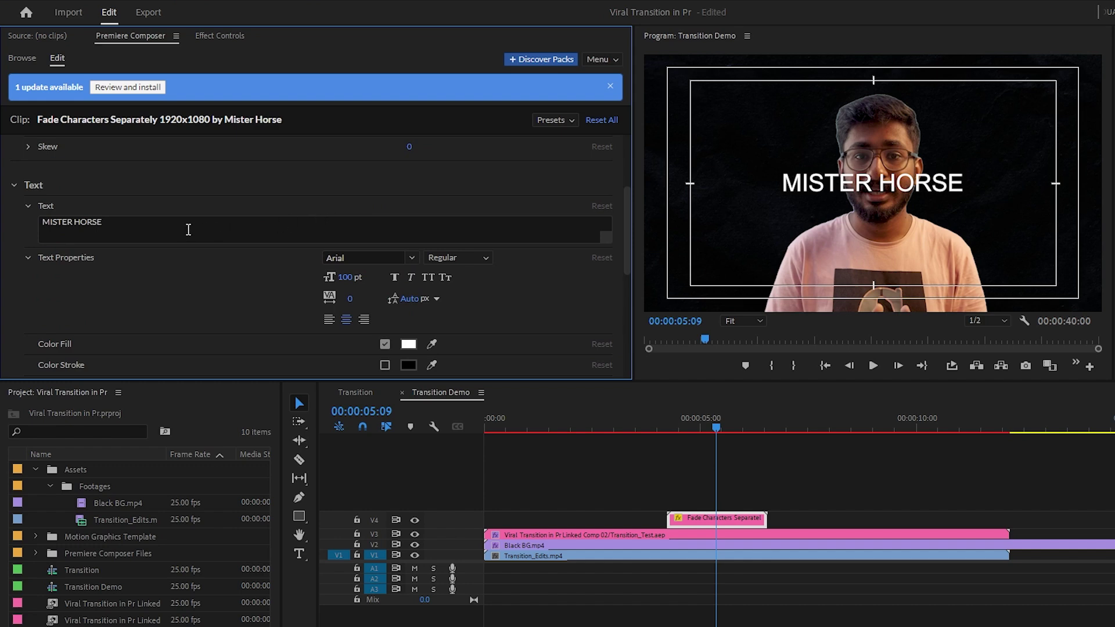
Replace the title's placeholder text with "Premiere Pro Tutorial"
click(149, 225)
key(ctrl+a)
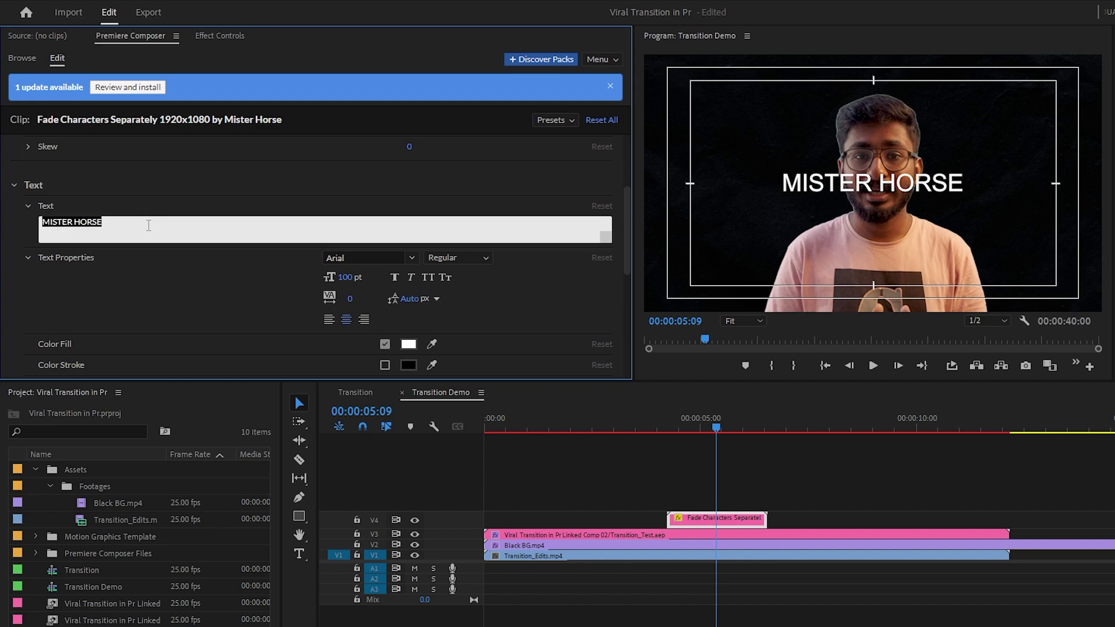
text(Premie)
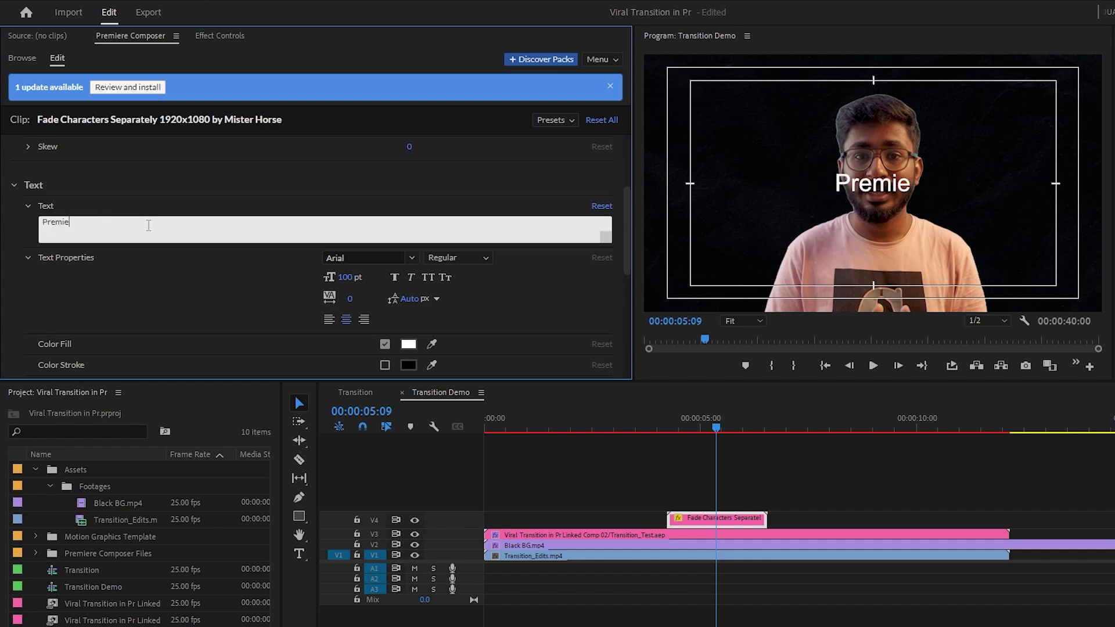
text(re Pro)
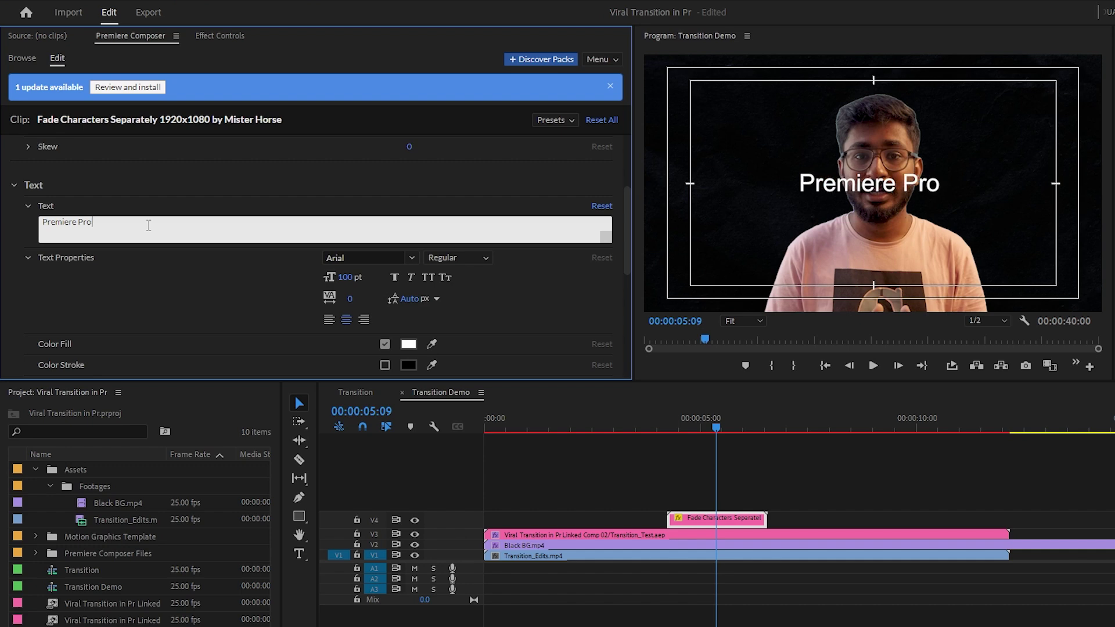
text( Tutorial)
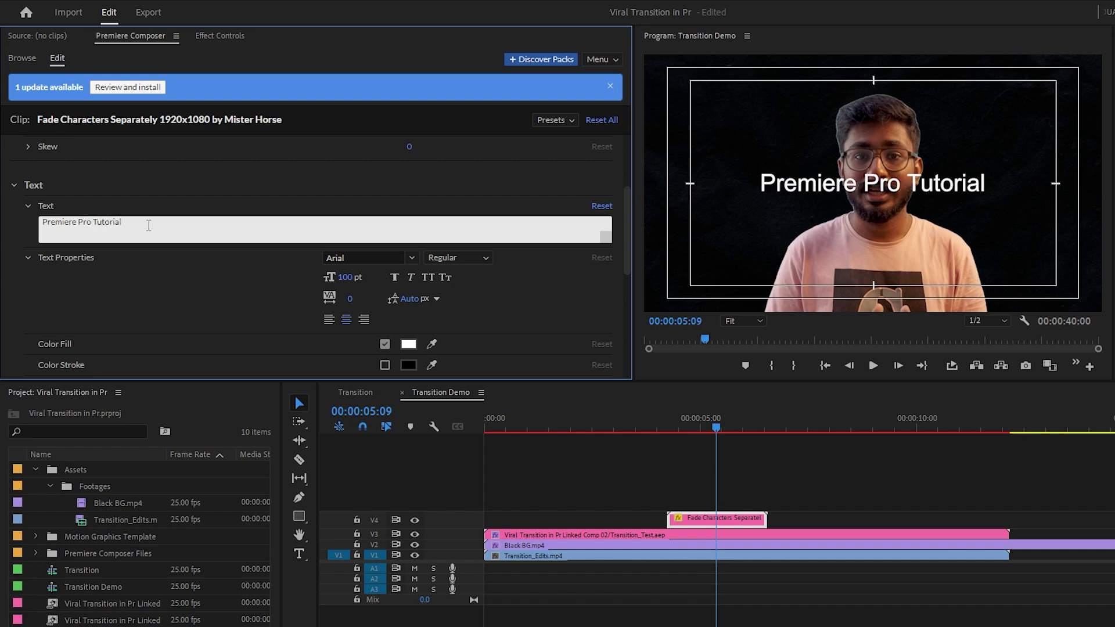
Set the title's font to Inter with the Black style
click(411, 257)
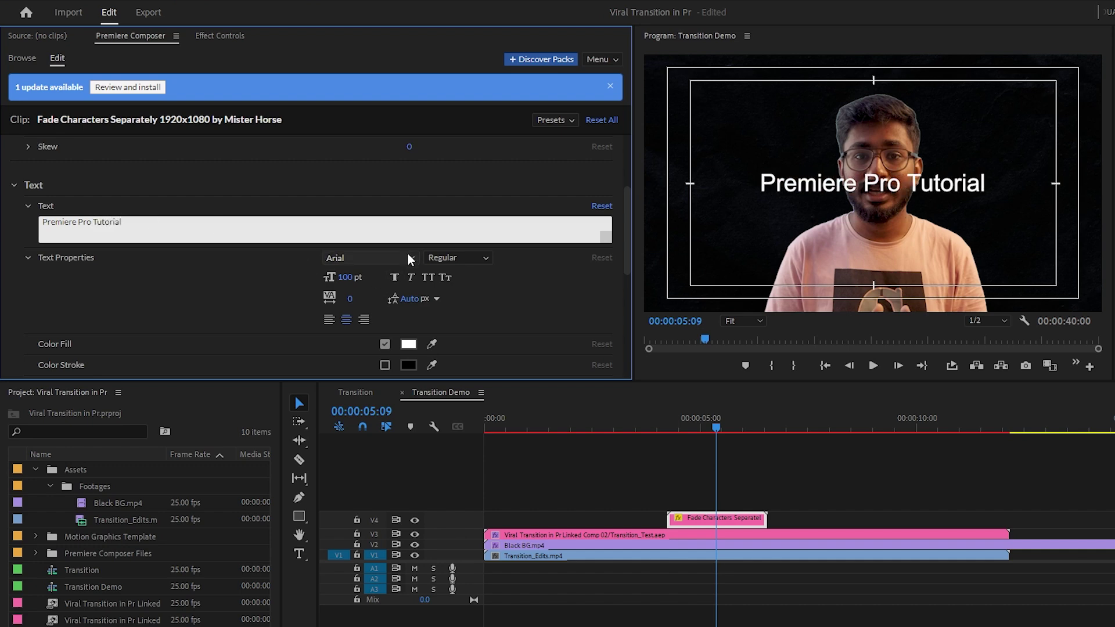
text(int)
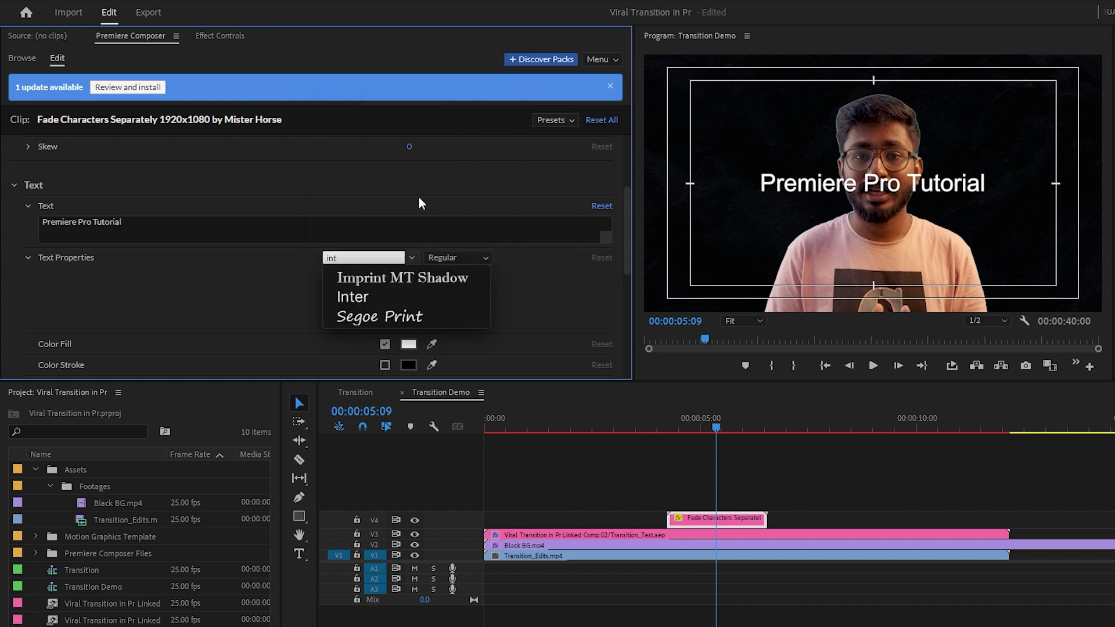
click(383, 298)
click(455, 258)
scroll(465, 212, down, 3)
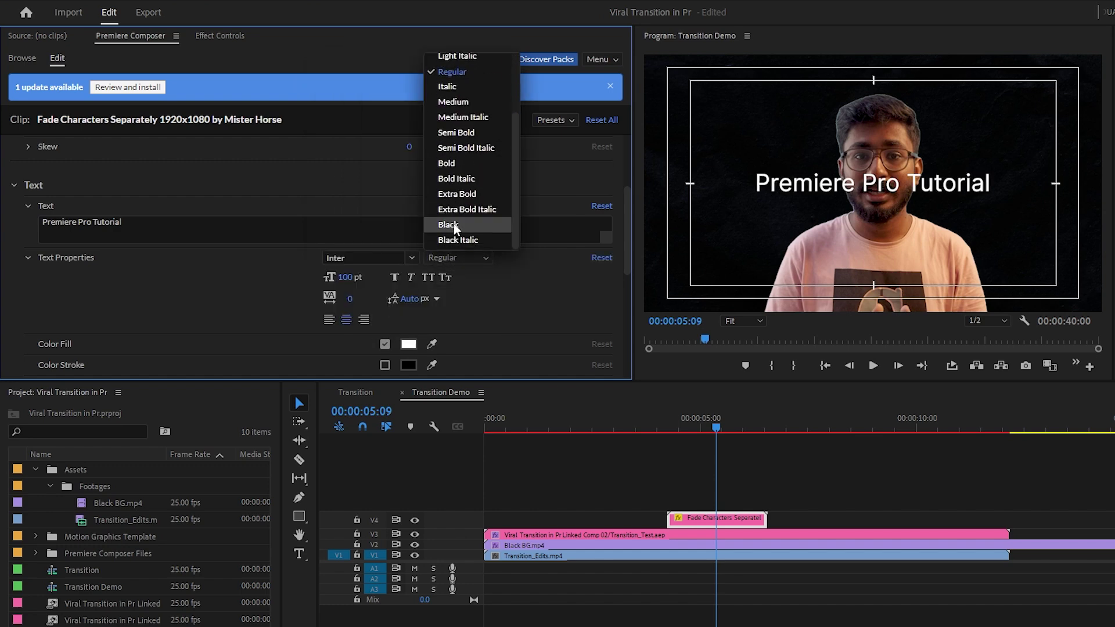
click(454, 224)
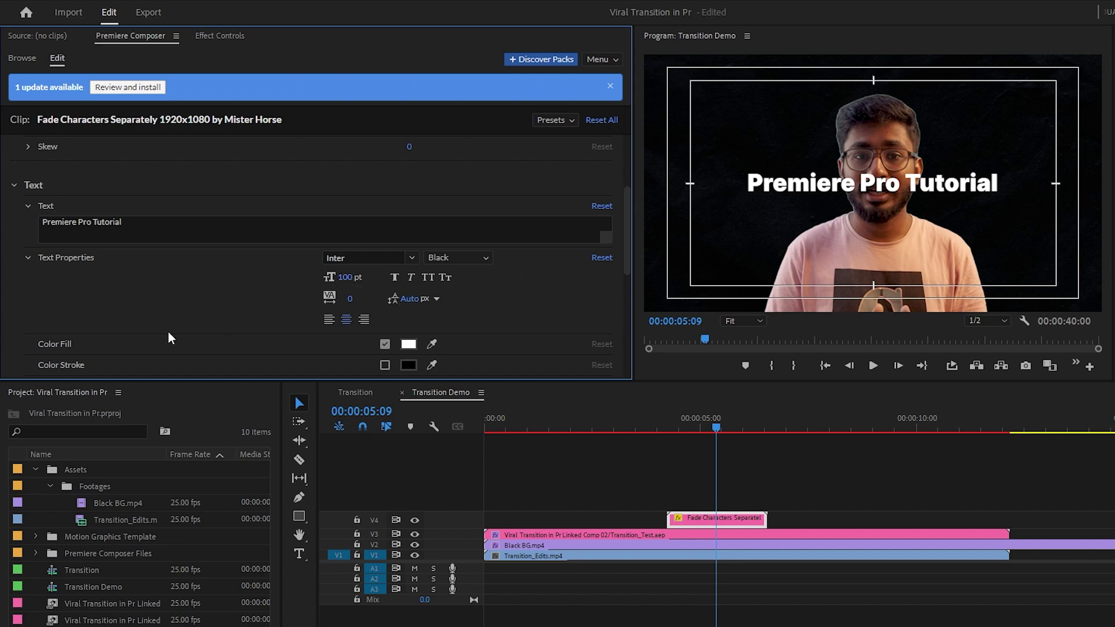
Review the title's animation settings and play the sequence through the transition to check how the title fades in and out
scroll(175, 314, down, 5)
scroll(175, 314, up, 3)
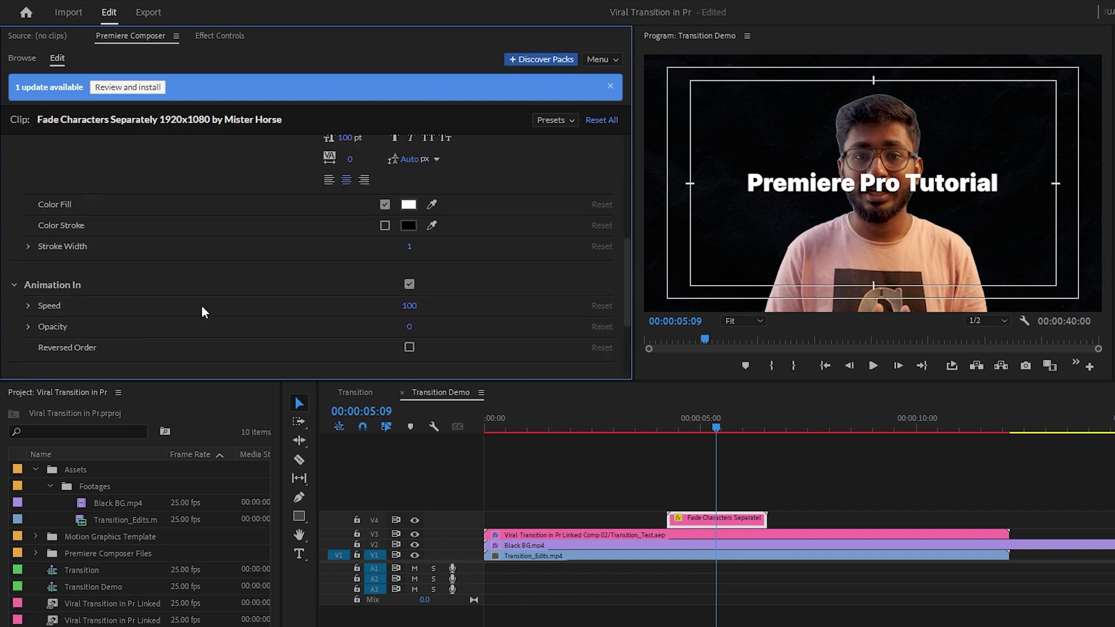
scroll(201, 305, down, 2)
scroll(255, 308, down, 2)
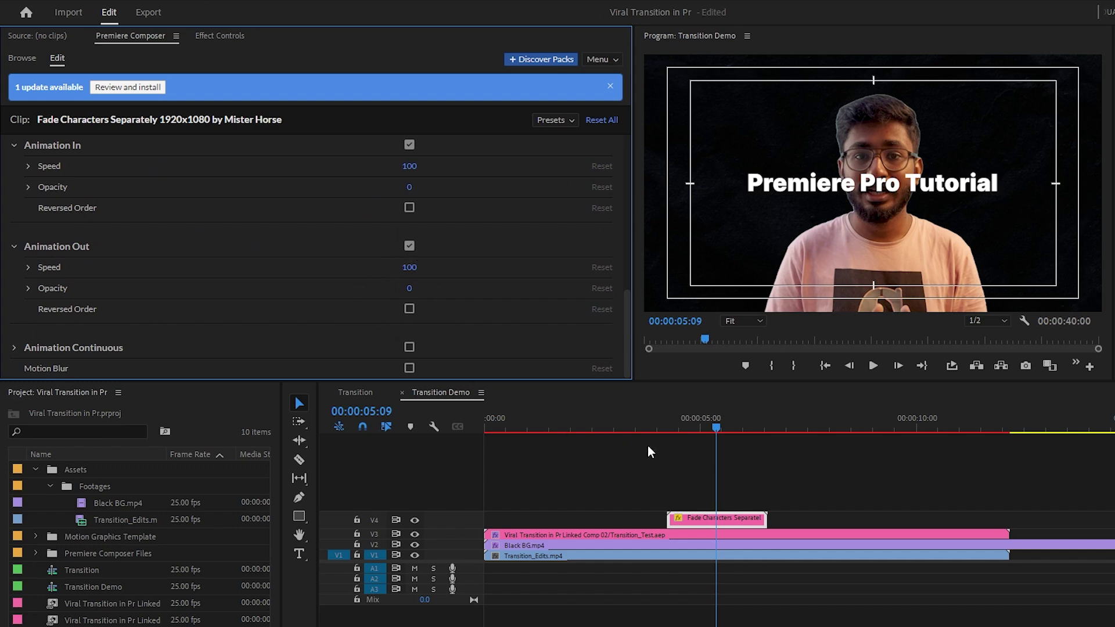
drag(642, 424, 629, 420)
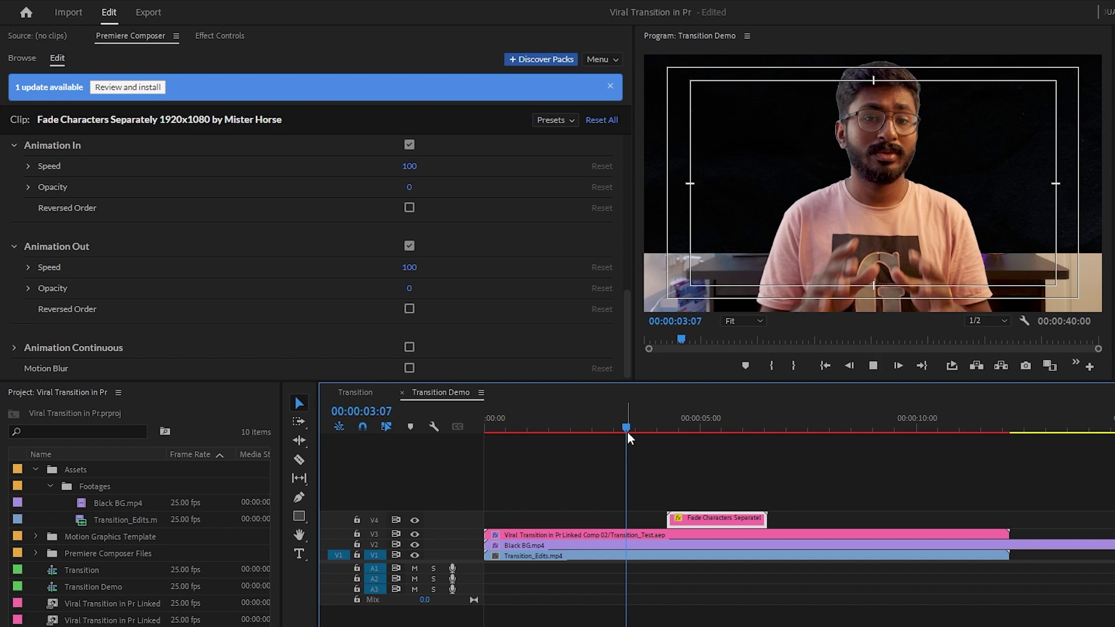
key(space)
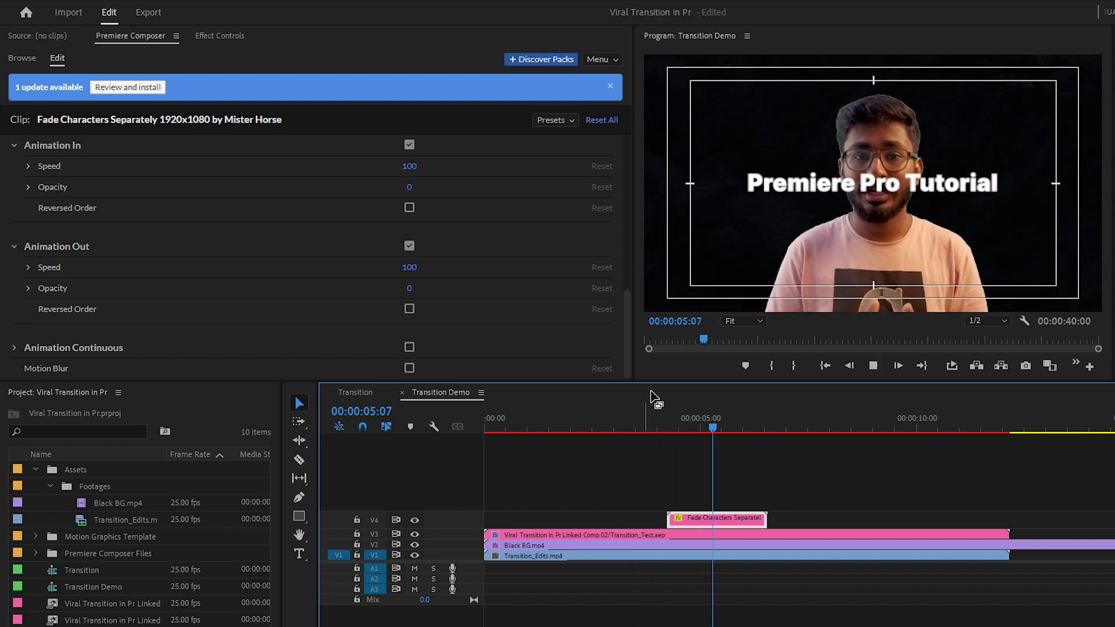
key(space)
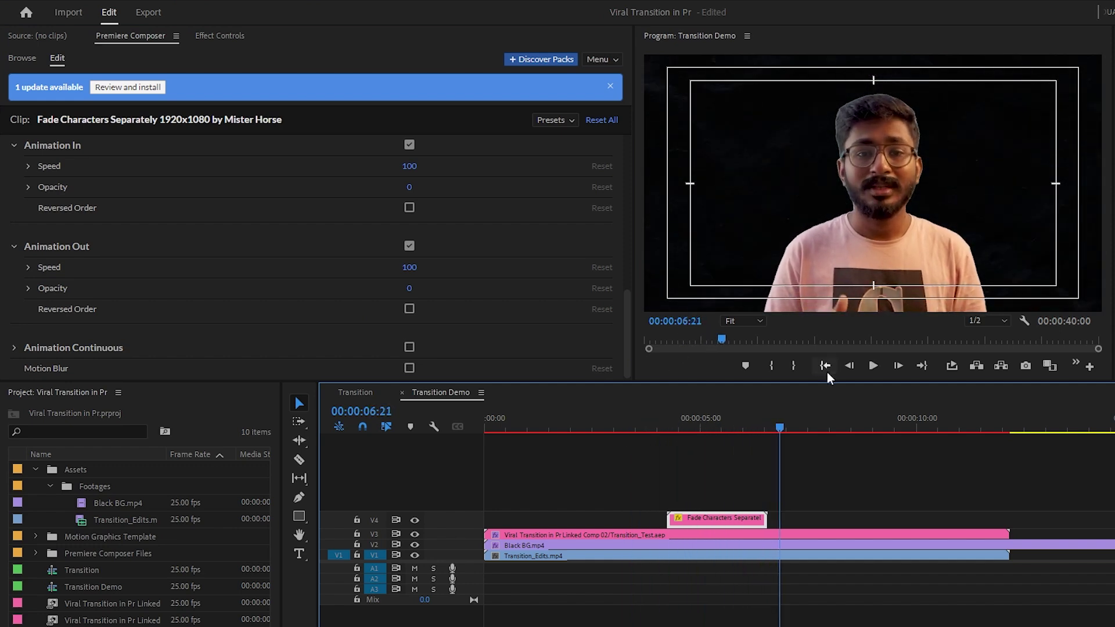
Extend the title clip's duration so that it ends at 00:00:08:11
drag(786, 427, 851, 432)
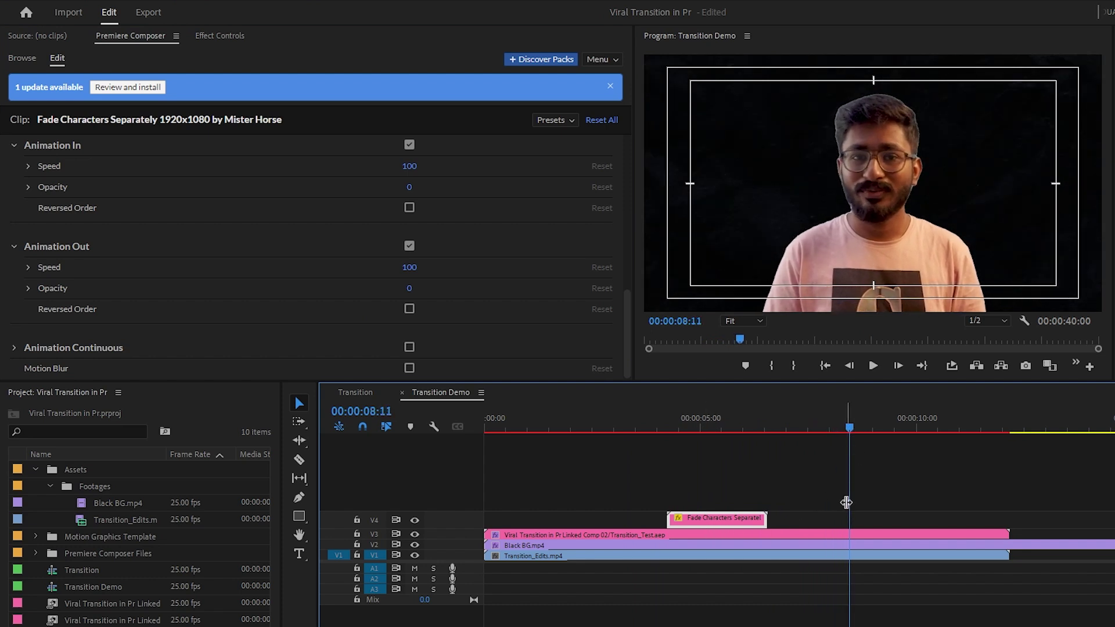
scroll(263, 275, down, 5)
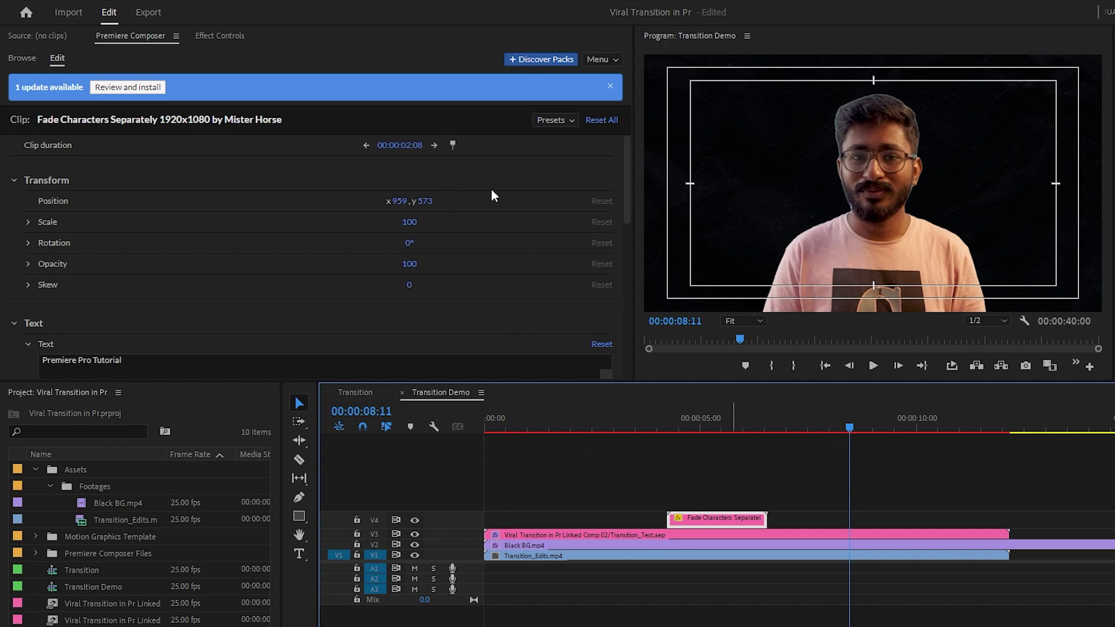
click(453, 146)
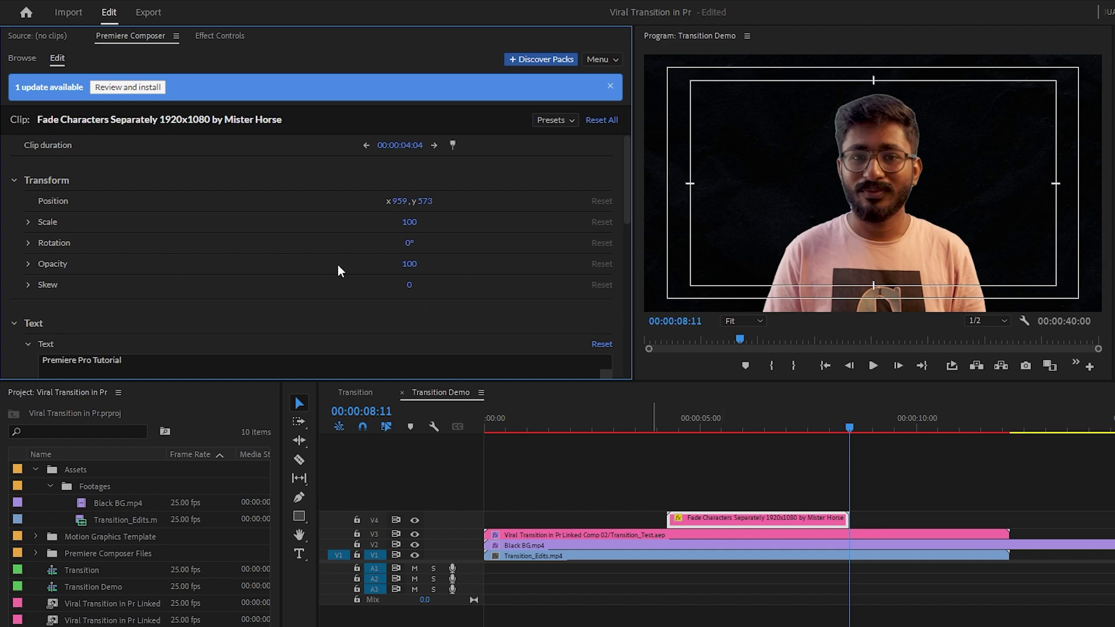
Review the title's animation settings and play the sequence through the lengthened title to check its fade in and out
scroll(258, 227, down, 3)
scroll(260, 227, down, 4)
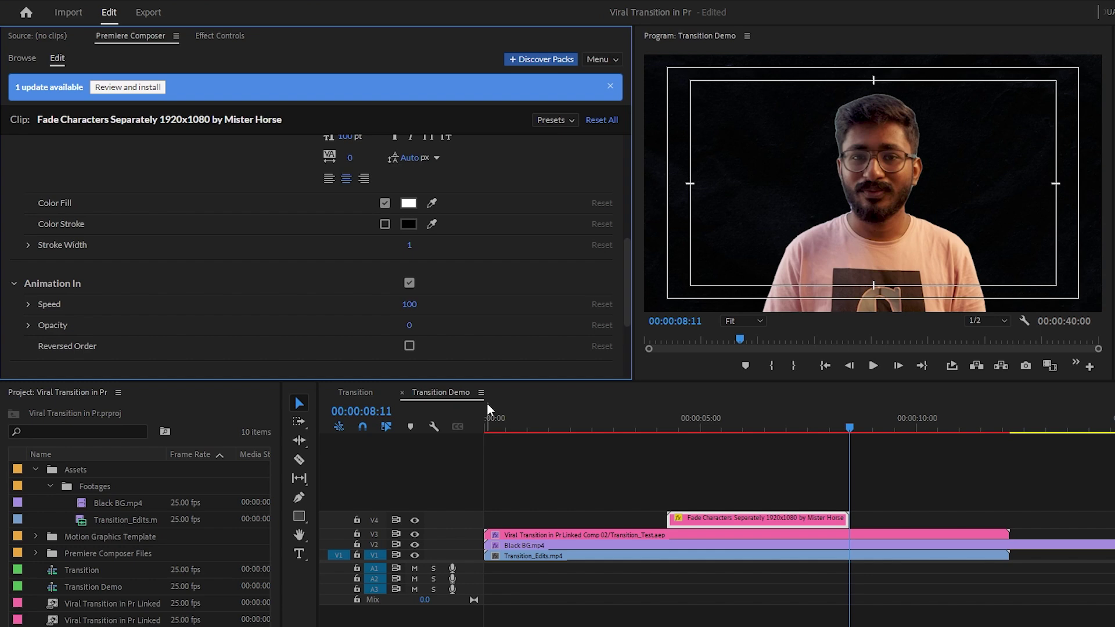
scroll(70, 186, down, 3)
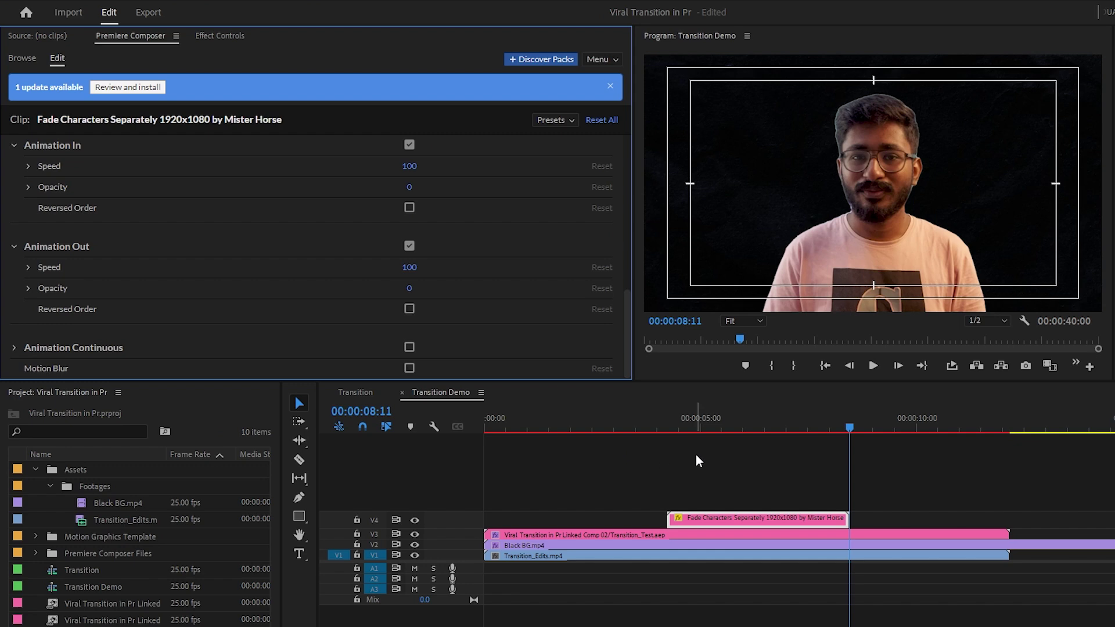
click(672, 427)
key(space)
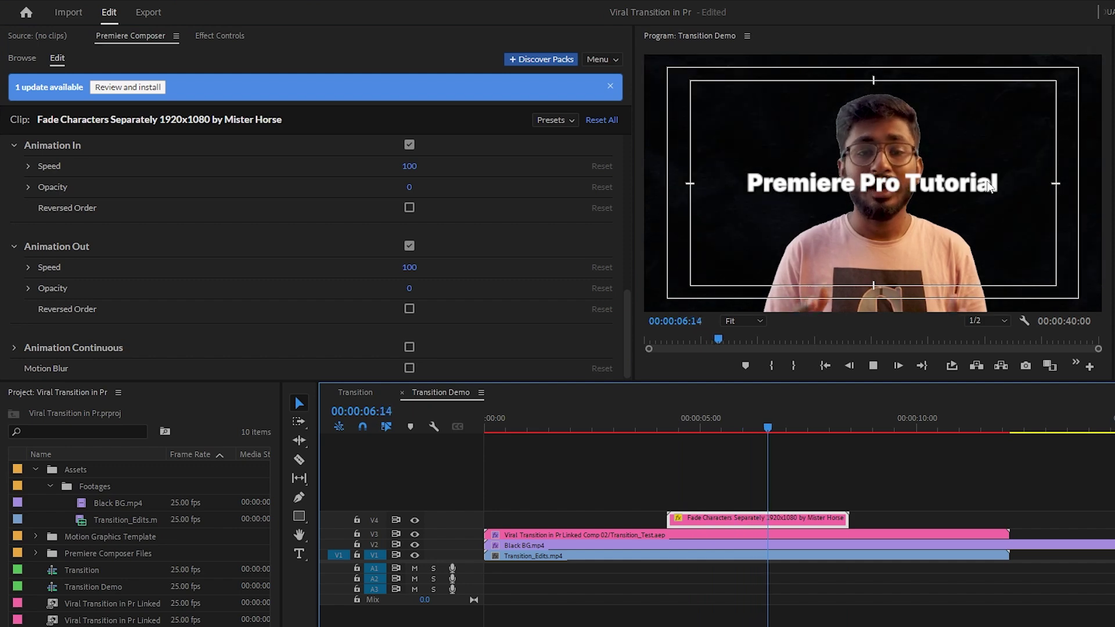
key(space)
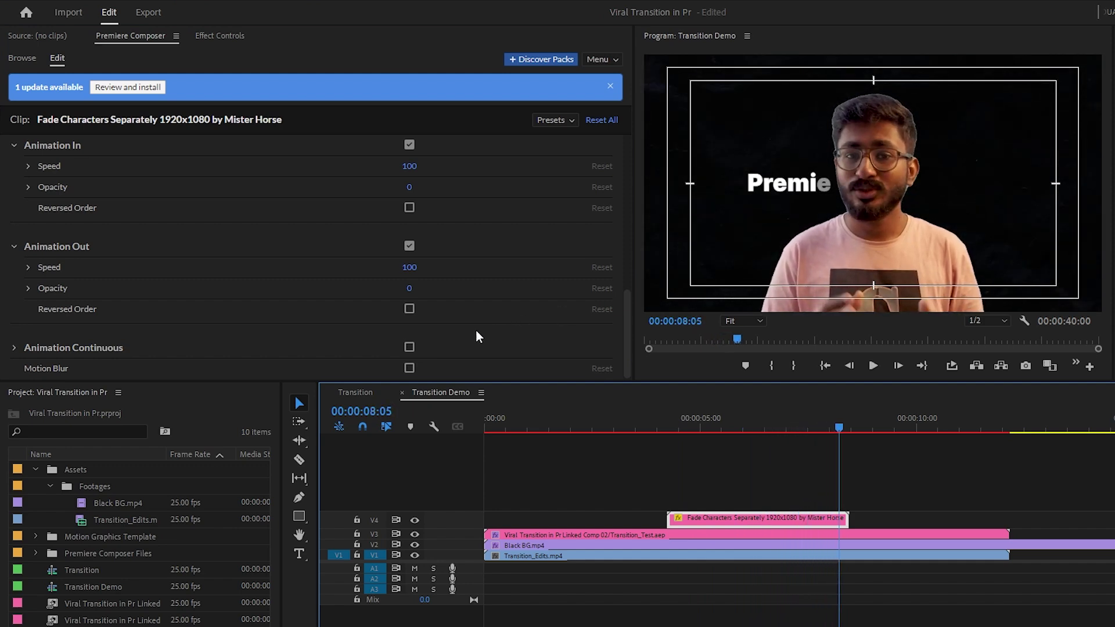
Enable Animation Continuous for the title and play the sequence to preview its continuous movement
click(411, 346)
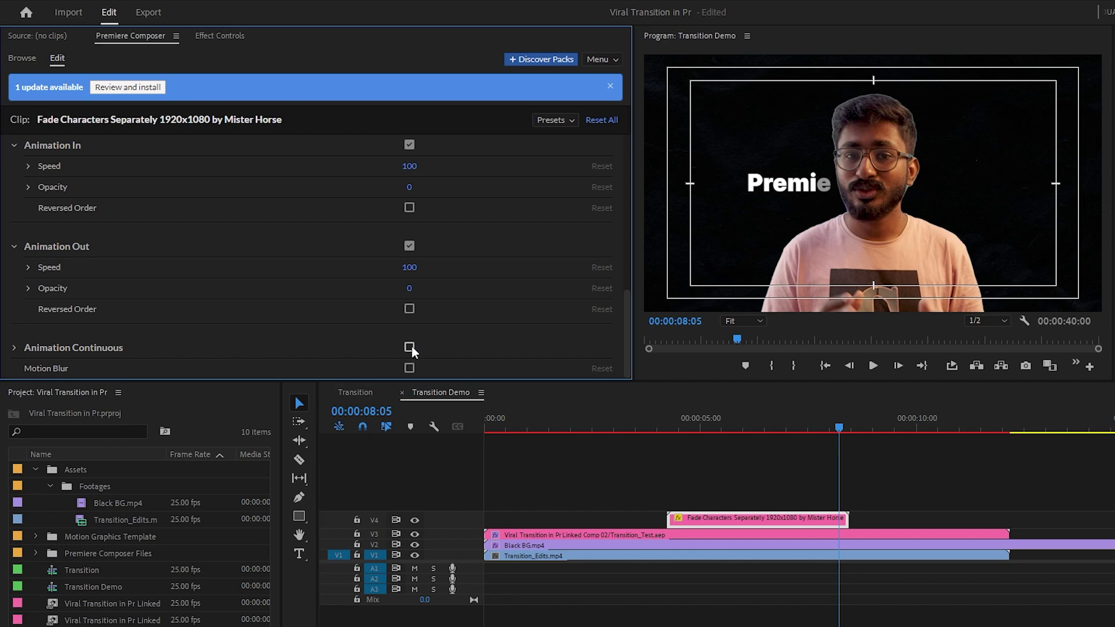
click(660, 431)
key(space)
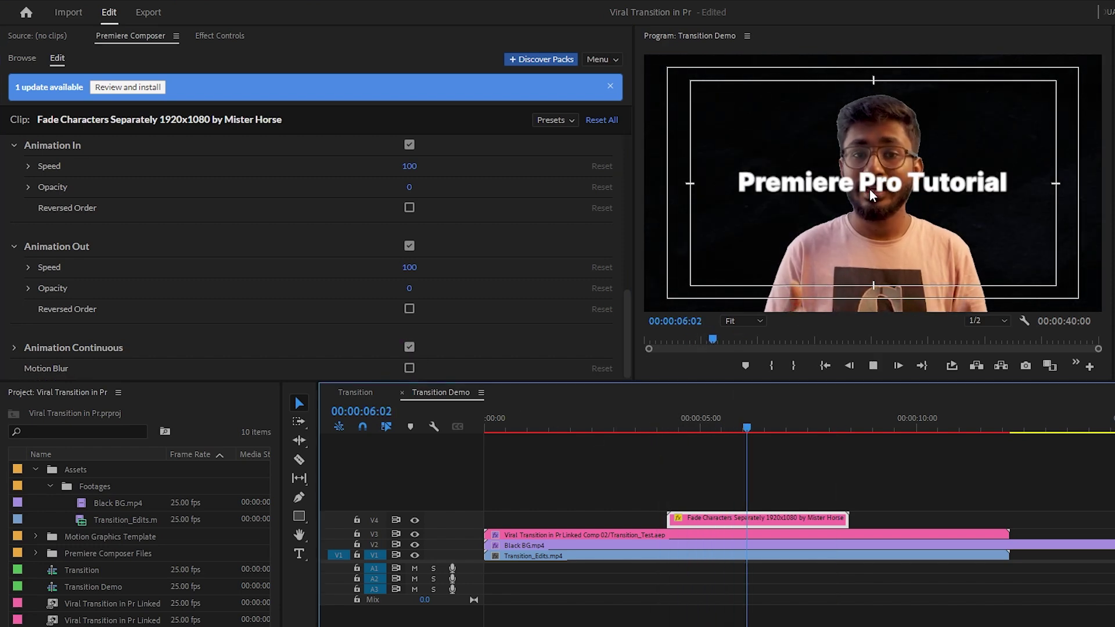
key(space)
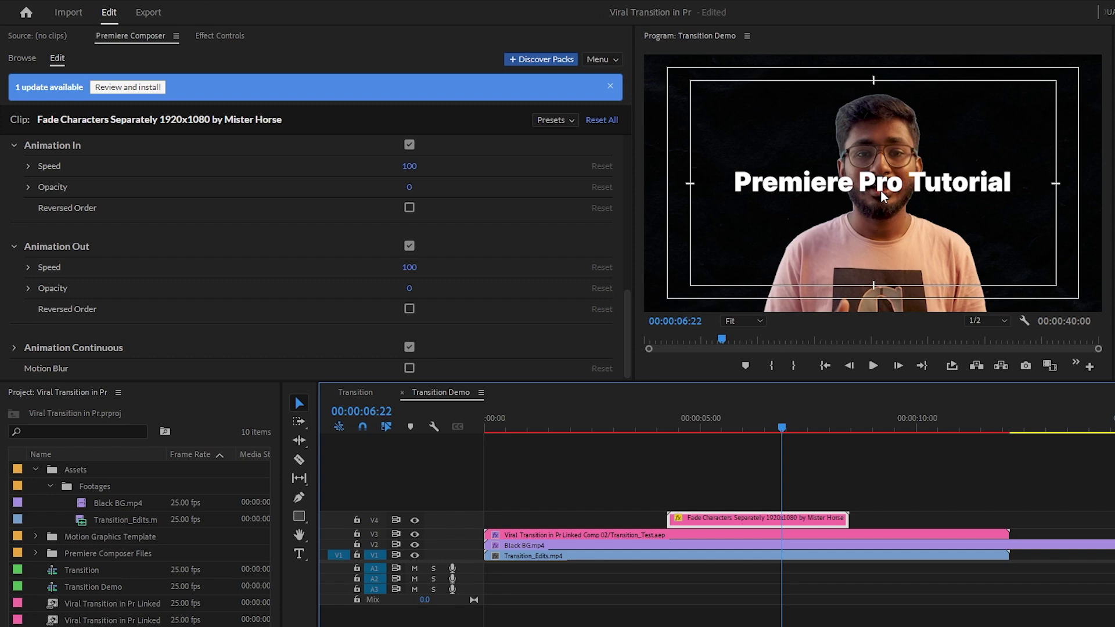
drag(742, 419, 827, 416)
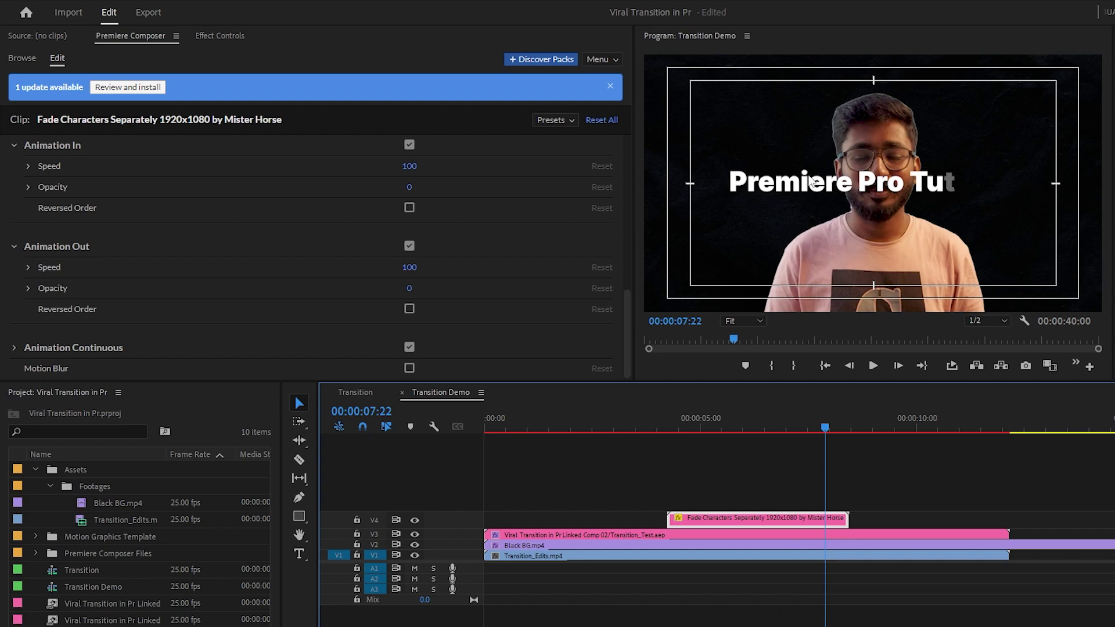
Move the linked Transition_Test.aep cut-out clip above the title in the track order and preview the title behind the man
click(535, 530)
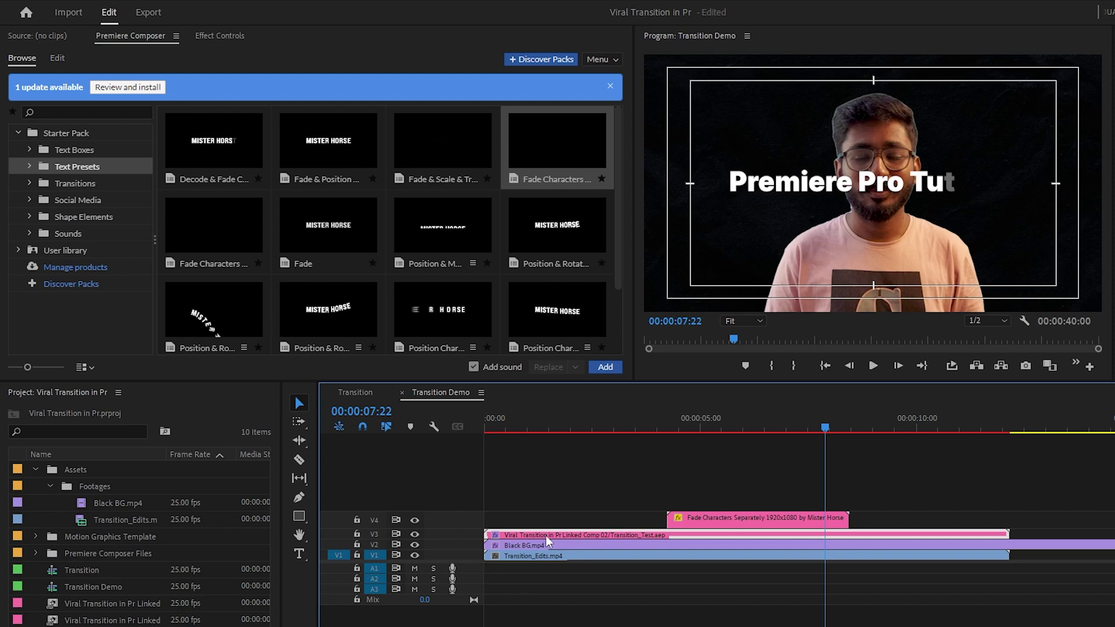
drag(543, 535, 548, 501)
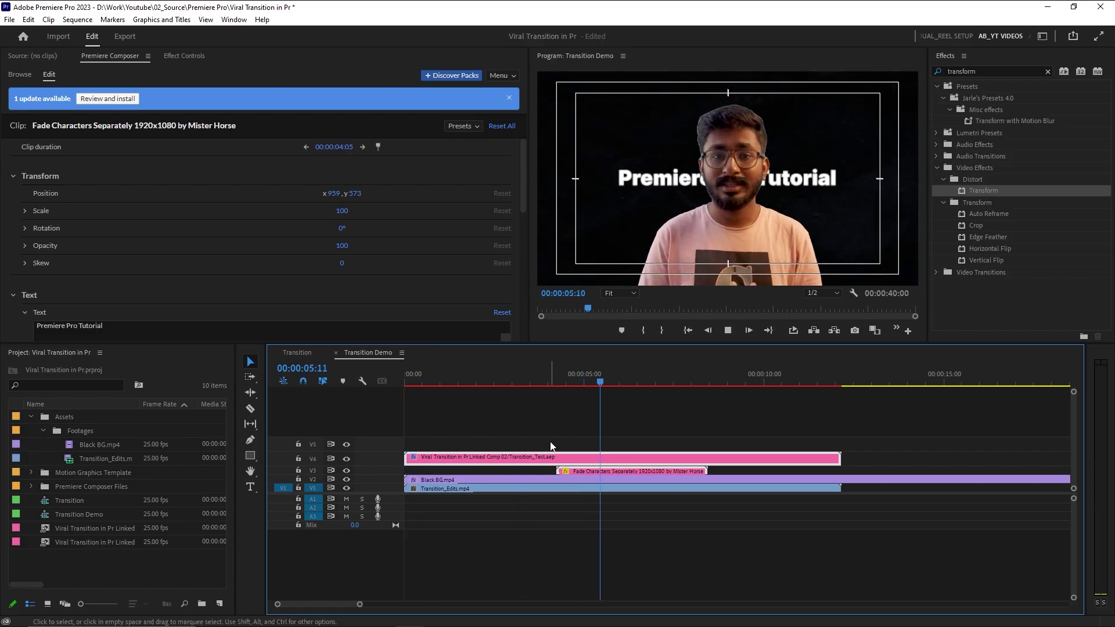
mouse_move(609, 381)
mouse_down()
mouse_move(639, 383)
mouse_move(579, 382)
mouse_move(645, 384)
mouse_move(630, 388)
mouse_up()
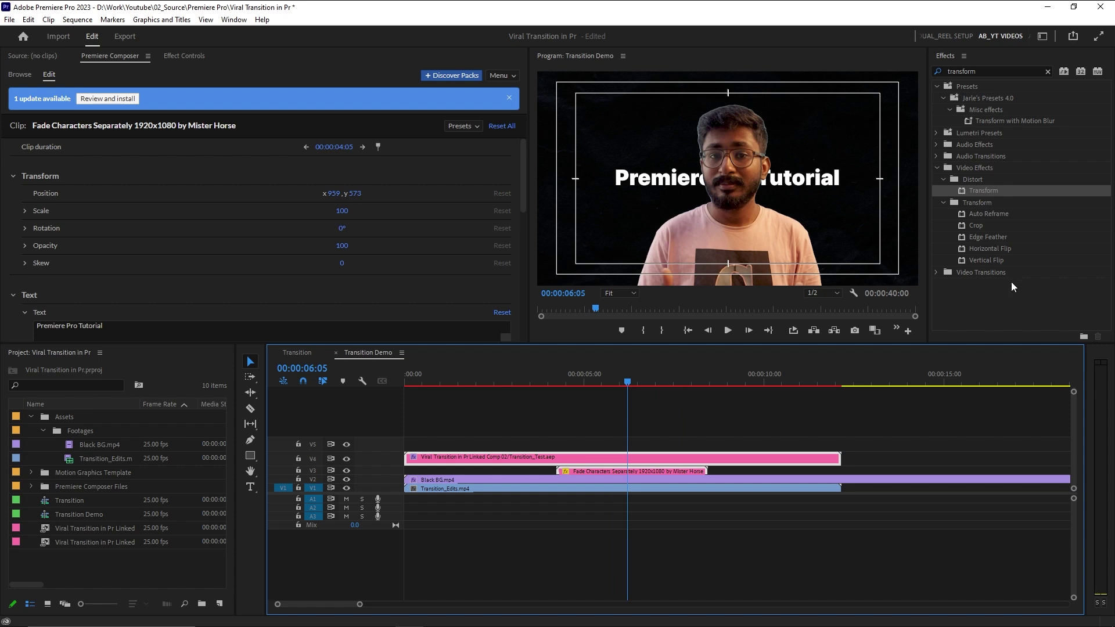
Add a Transform Position keyframe to the cut-out clip at 00:00:06:21
click(636, 434)
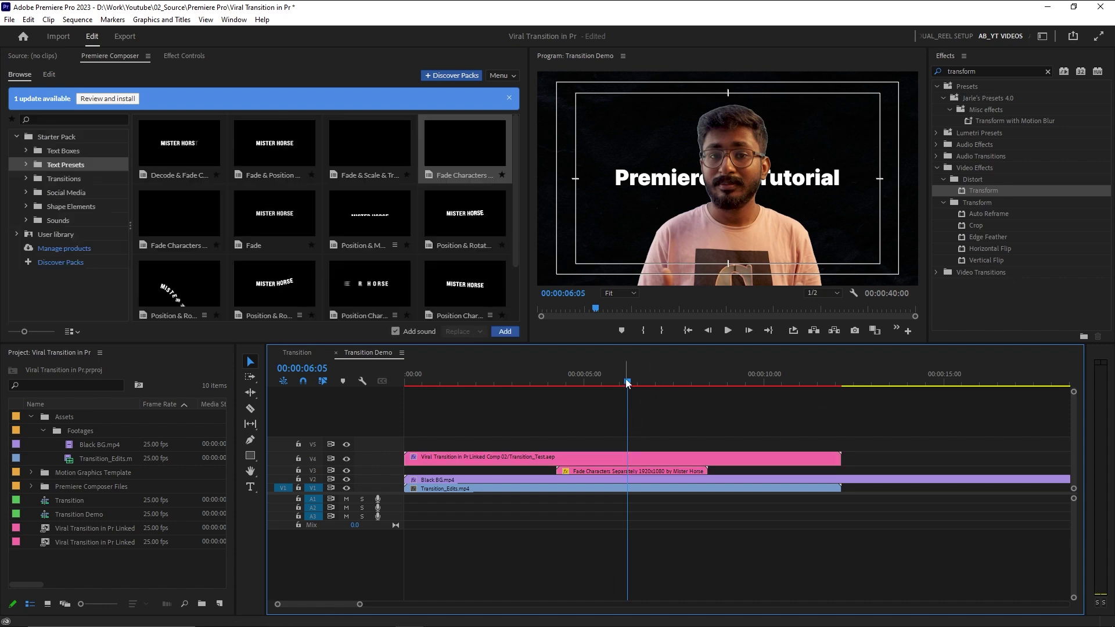
click(647, 382)
click(576, 458)
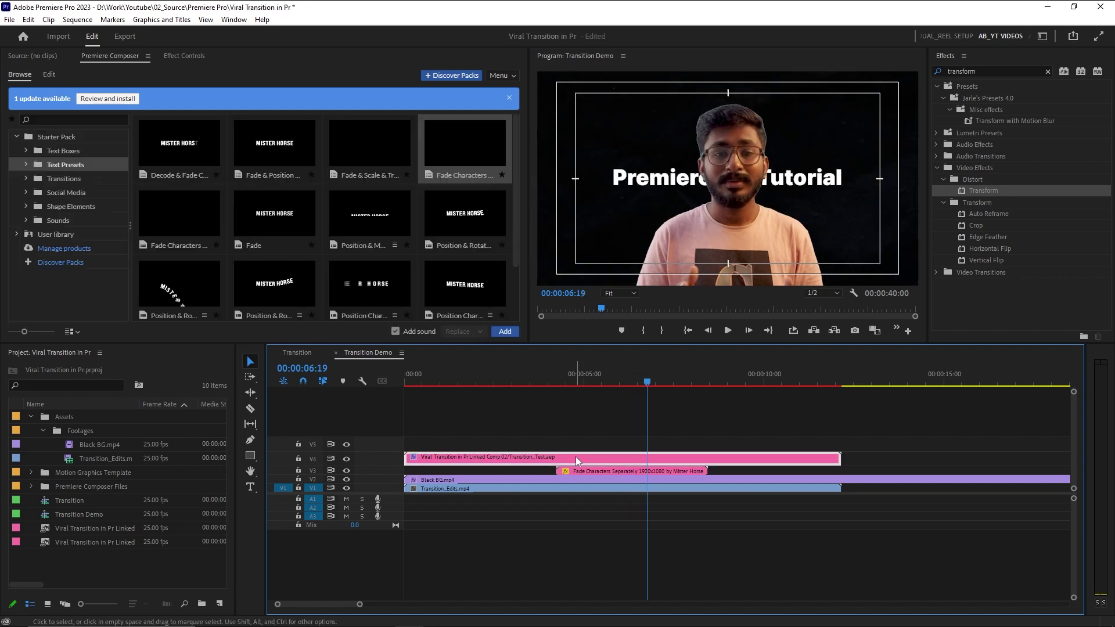
click(183, 57)
scroll(65, 226, down, 4)
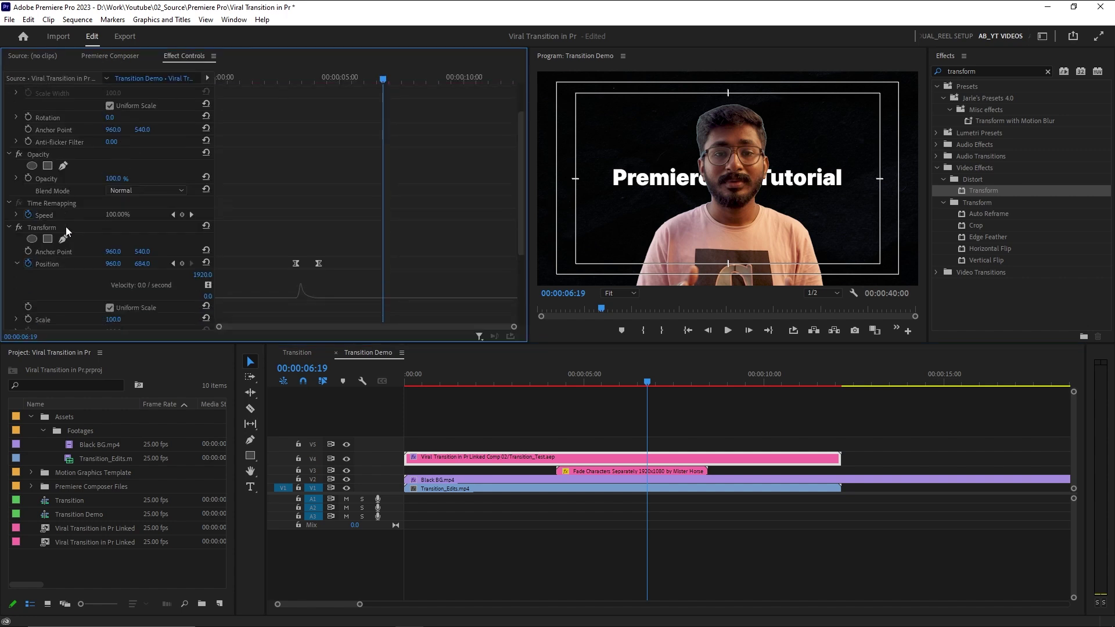
click(649, 378)
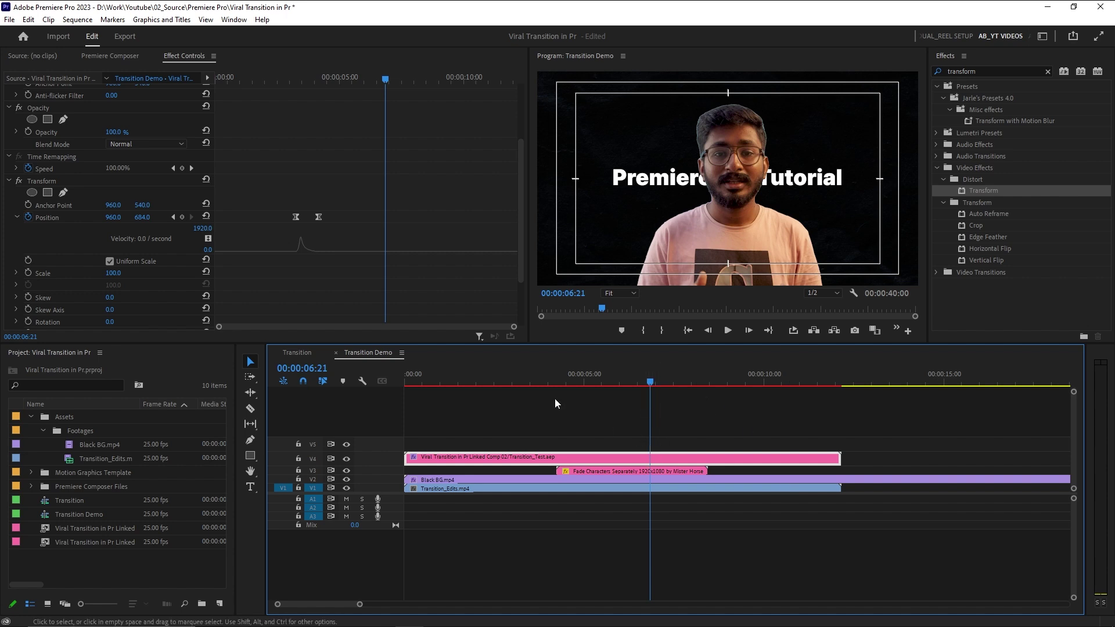
click(182, 217)
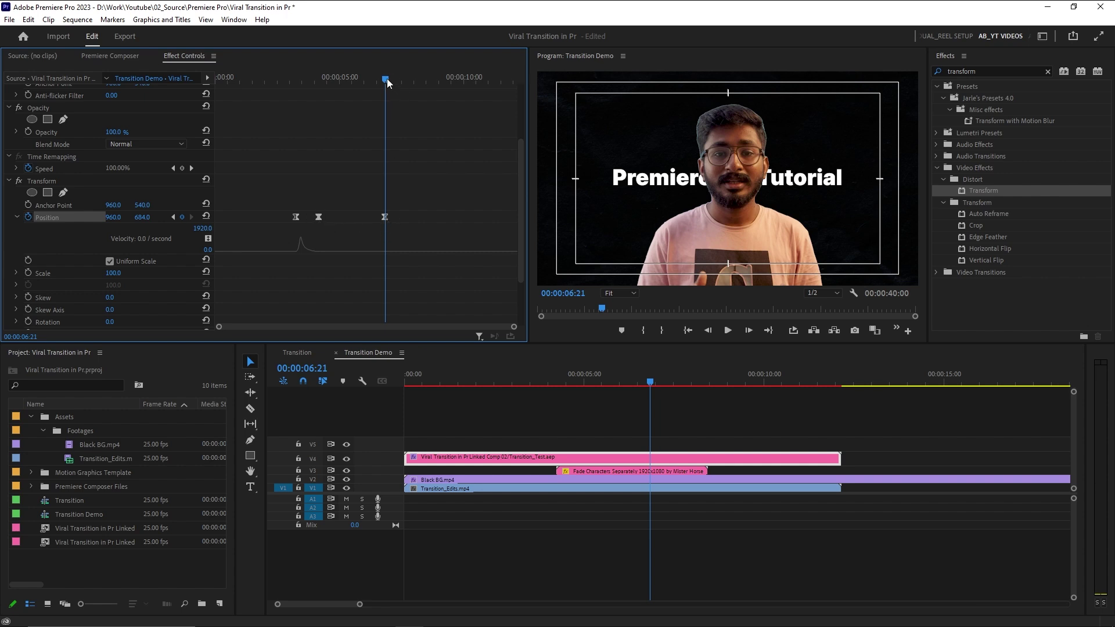
Set the cut-out clip's Transform Position Y to 1628 at 00:00:07:23 and play back the man's exit
key(space)
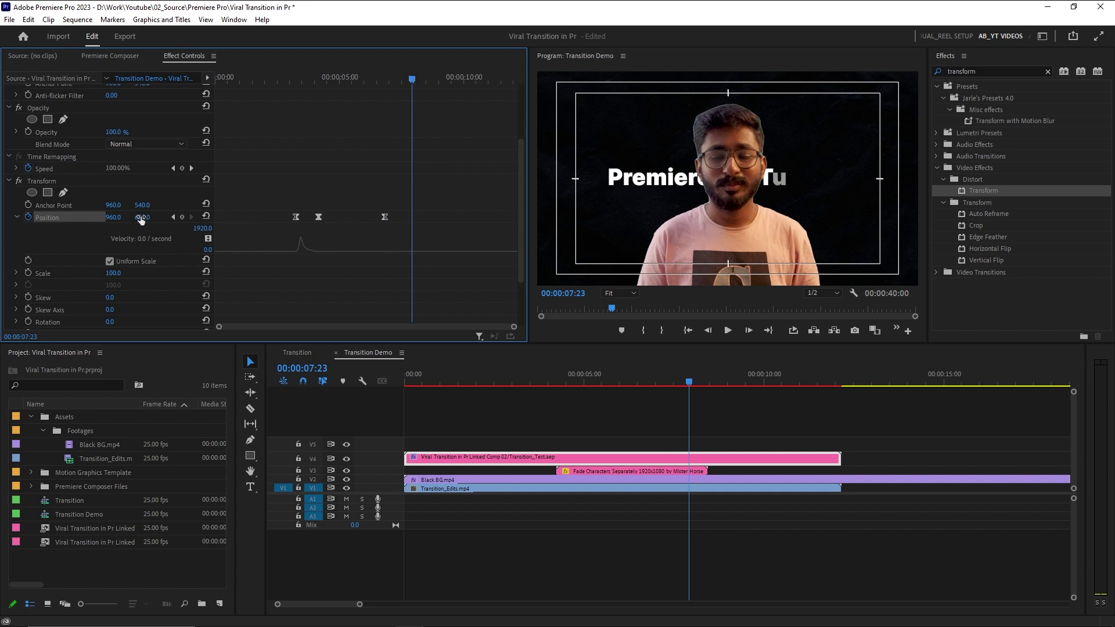
drag(142, 217, 256, 217)
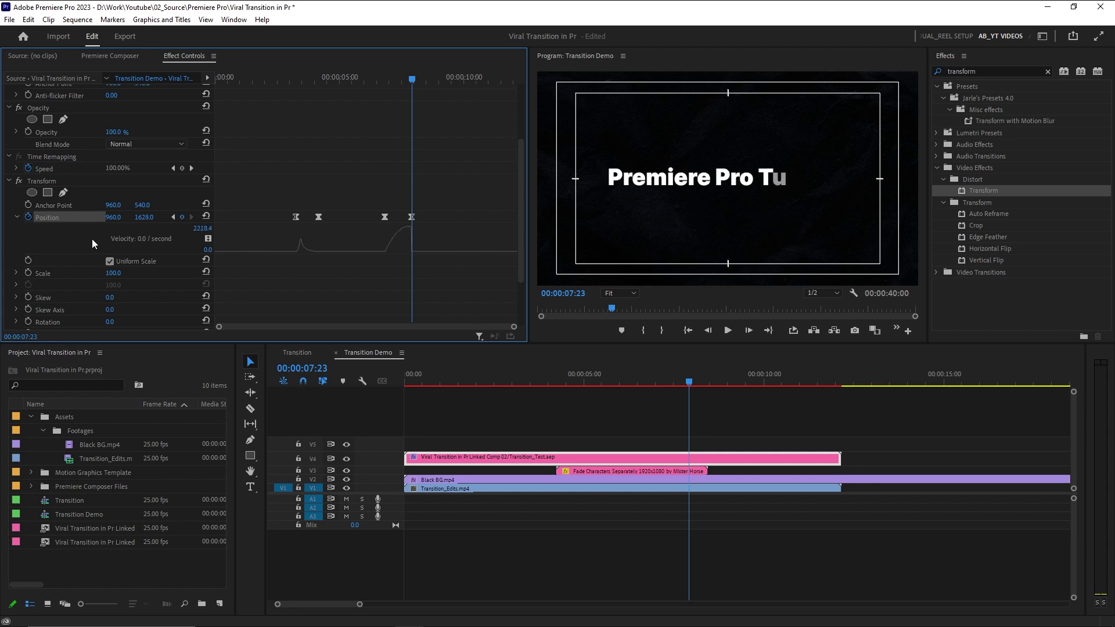
click(378, 79)
key(space)
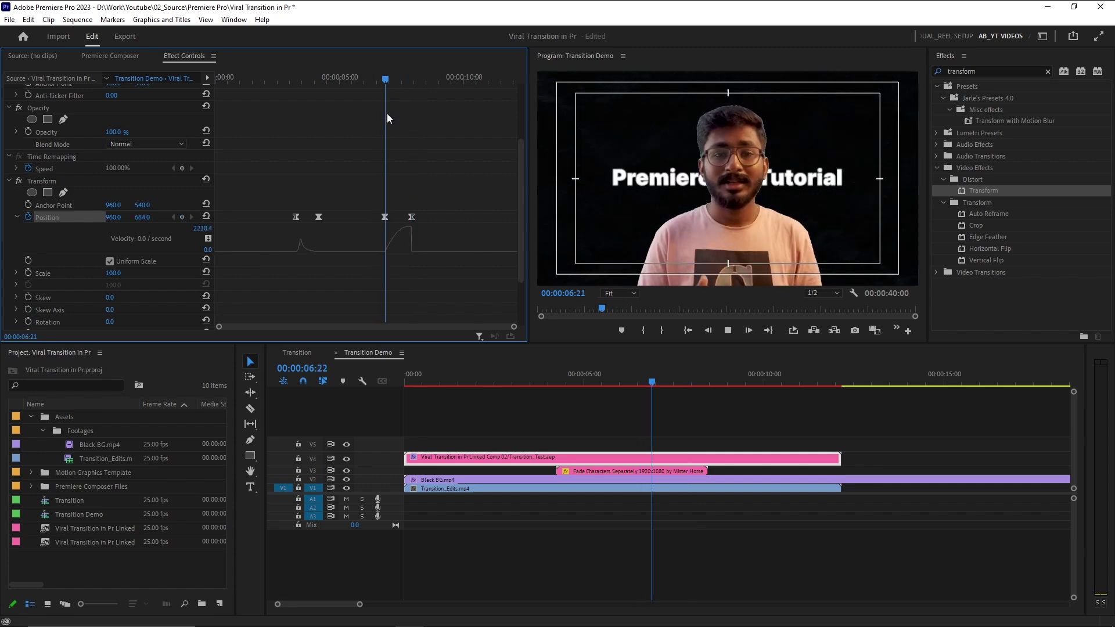
key(space)
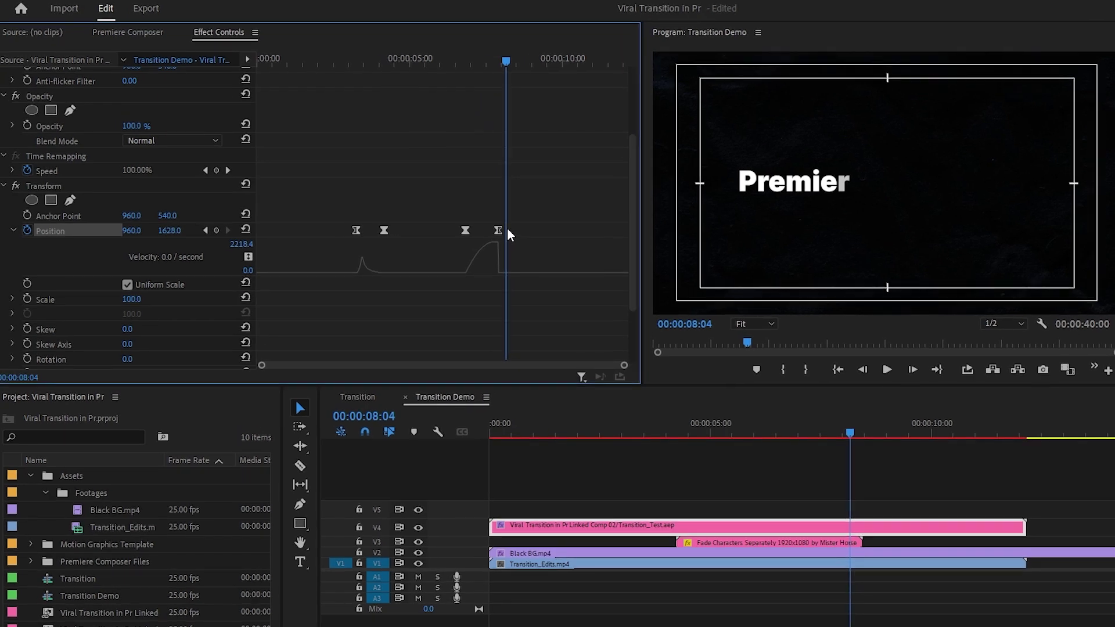
Apply Ease In temporal interpolation to the cut-out clip's last two Position keyframes
drag(516, 212, 456, 239)
right_click(465, 230)
mouse_move(573, 348)
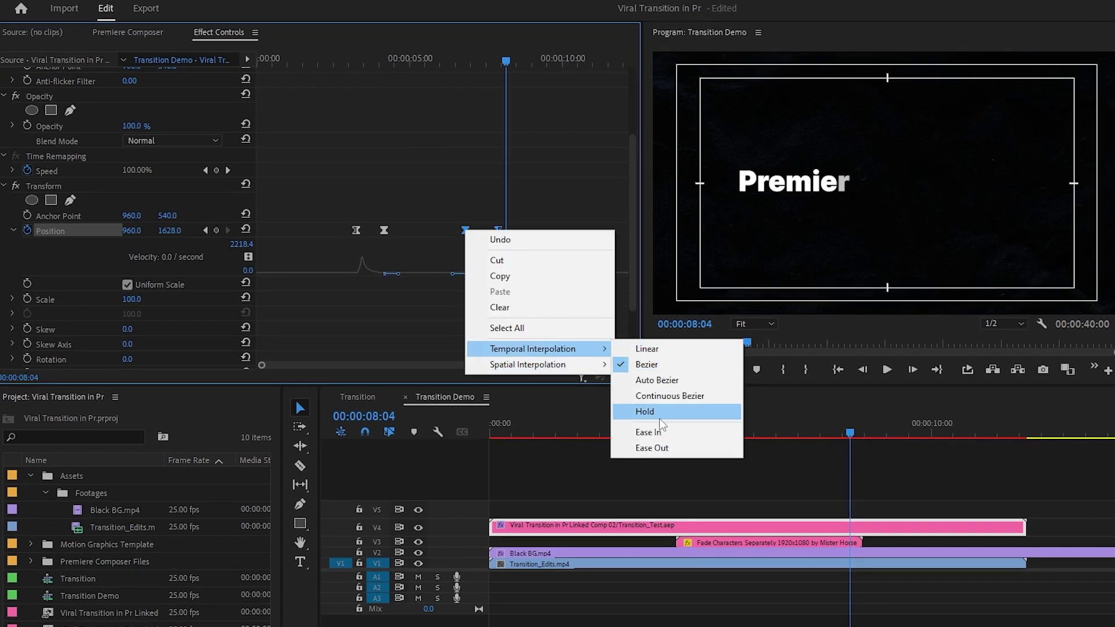
click(660, 413)
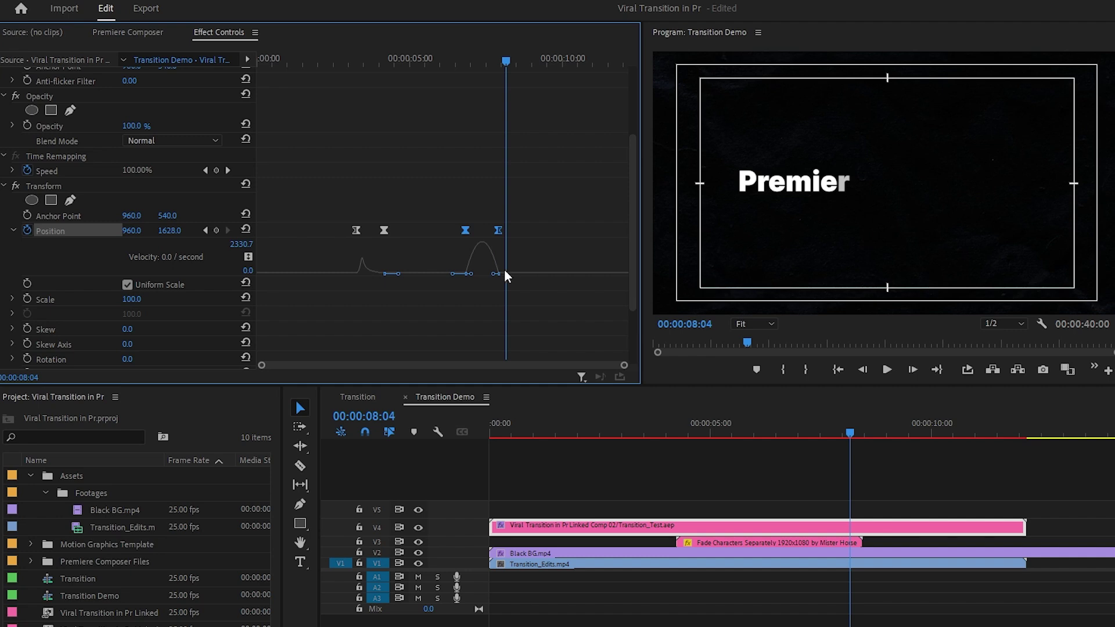
Sharpen the velocity curve between the cut-out clip's last two Position keyframes into a steep peak and preview the exit
mouse_move(476, 274)
mouse_down()
mouse_move(494, 278)
mouse_move(484, 277)
mouse_up()
click(456, 61)
key(space)
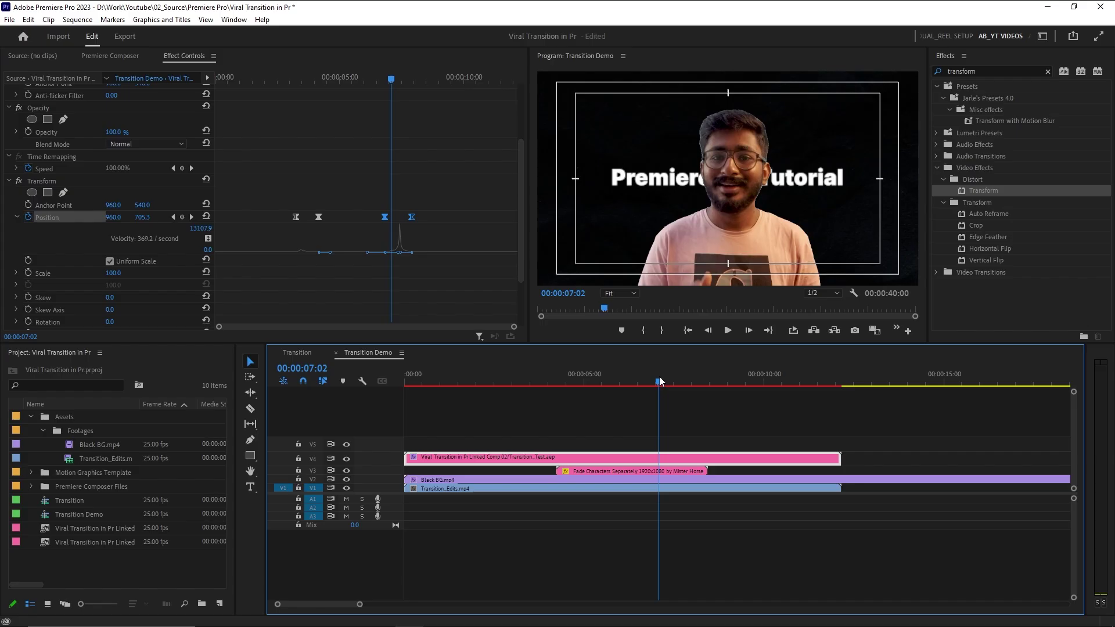
drag(660, 381, 674, 381)
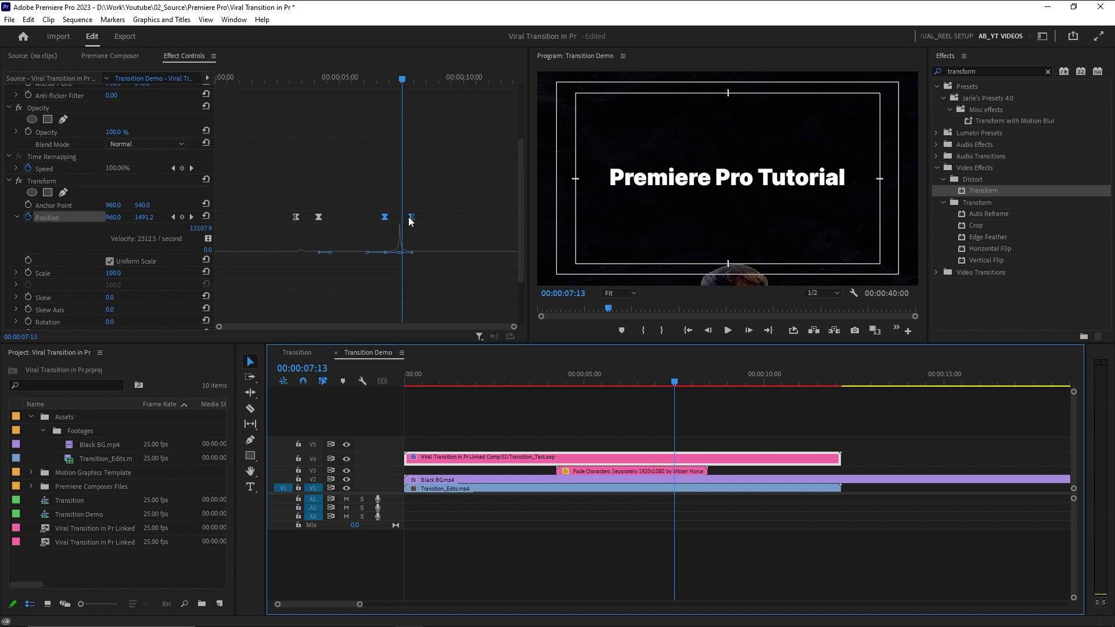
Shift the cut-out clip's last two Position keyframes slightly earlier and play back the exit against the title's fade-out
drag(410, 219, 394, 219)
click(364, 77)
key(space)
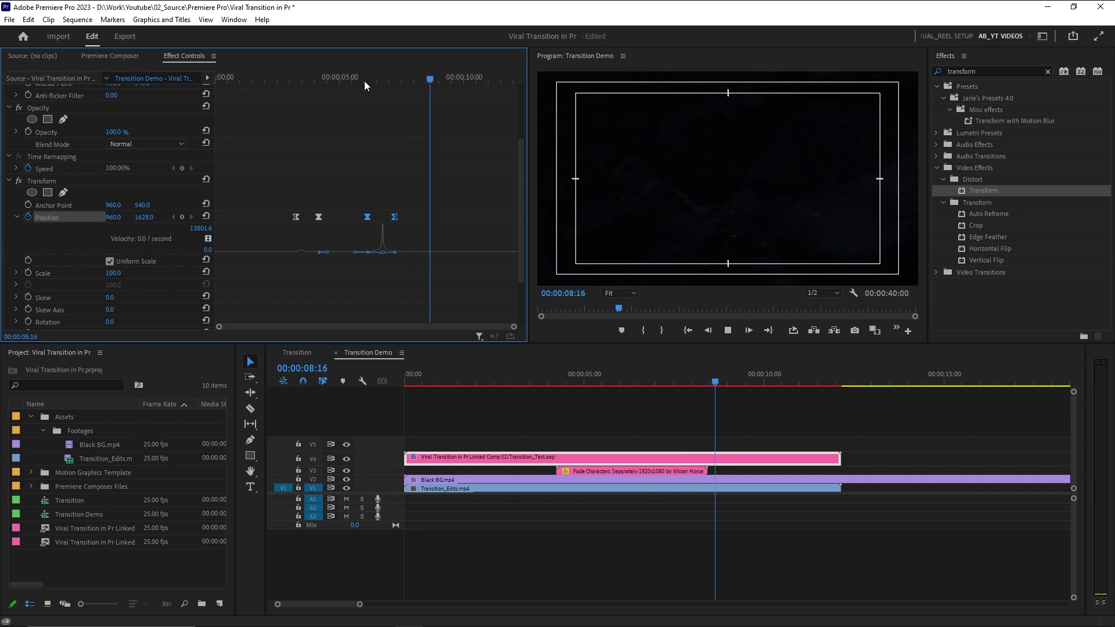
key(space)
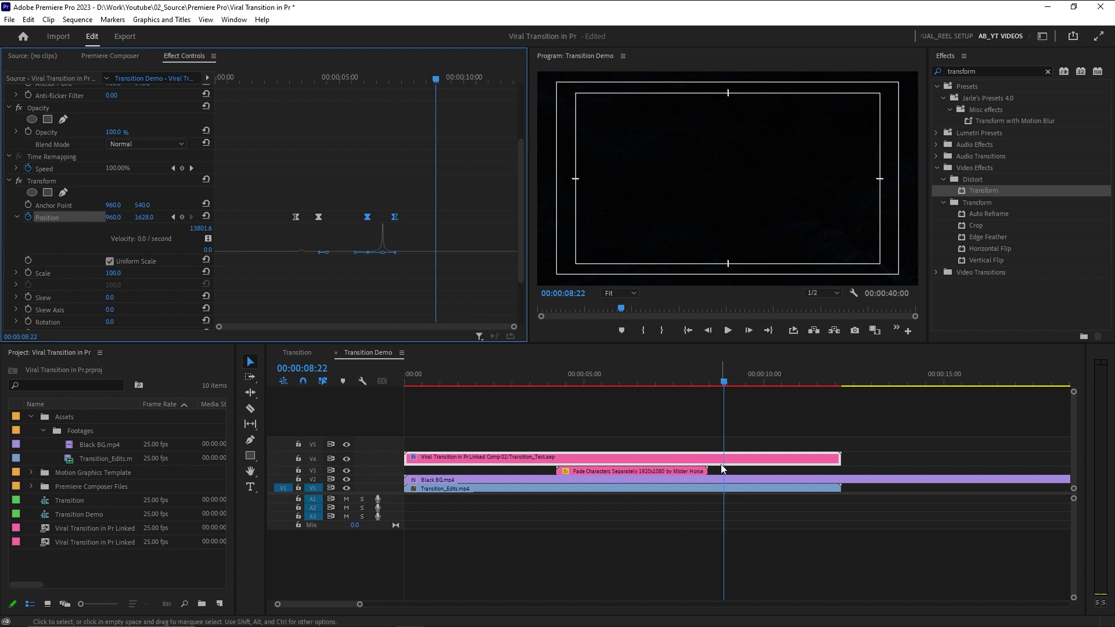
Keyframe Black BG.mp4's Transform Position at 00:00:08:22 and set its Position X to 2960 at 00:00:10:13
click(746, 480)
scroll(328, 250, down, 2)
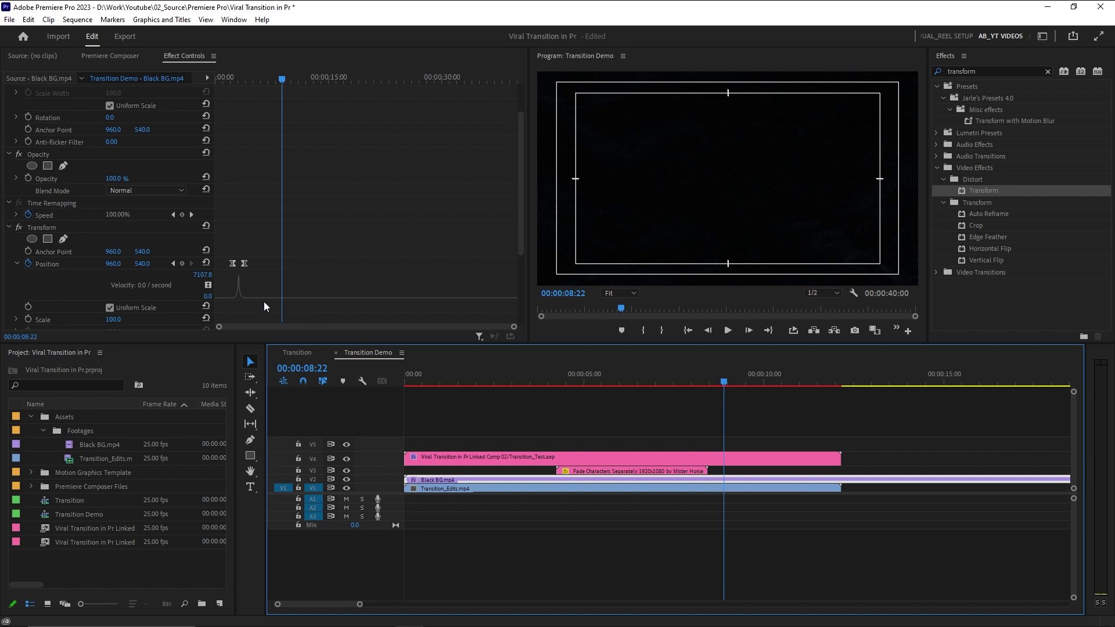
click(181, 263)
drag(283, 79, 295, 80)
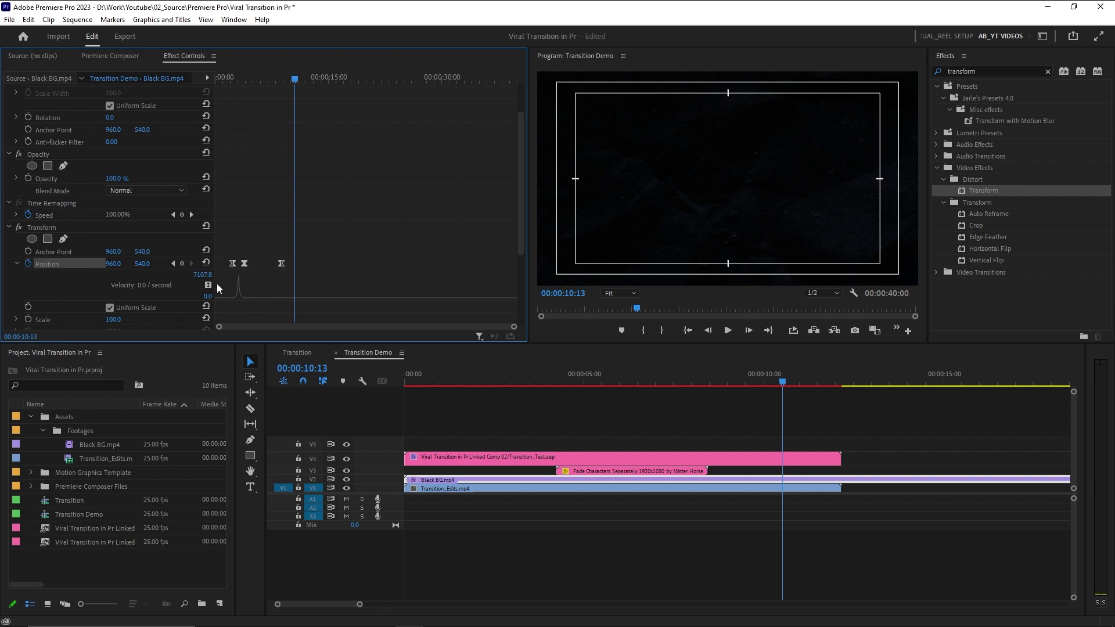
drag(112, 264, 1114, 264)
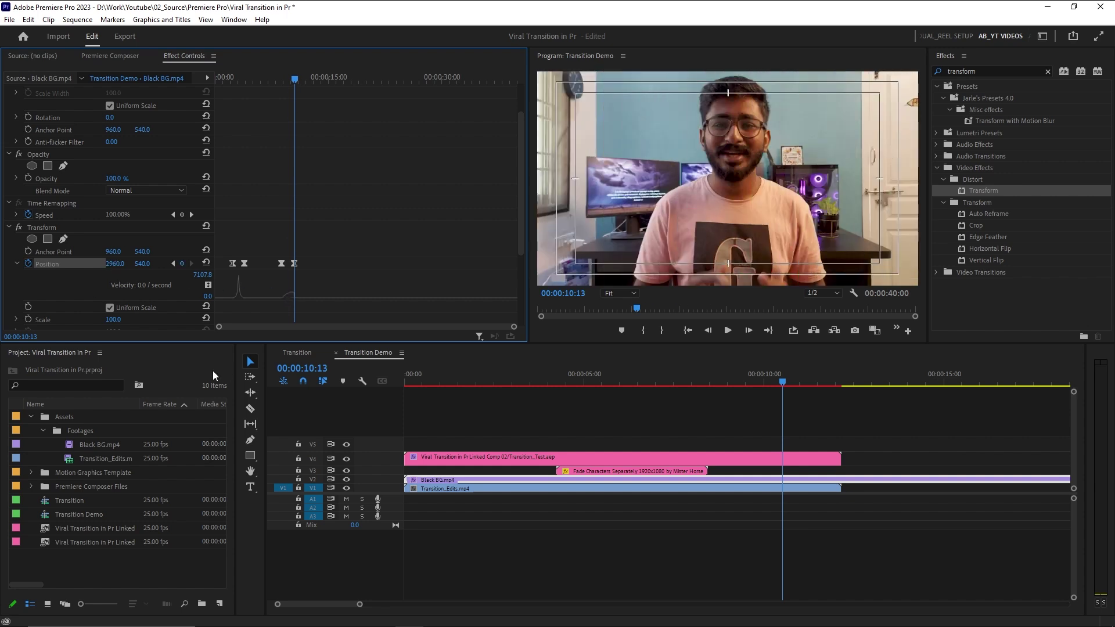
Apply Ease In temporal interpolation to the last two Position keyframes of Black BG.mp4
drag(259, 265, 297, 266)
right_click(296, 262)
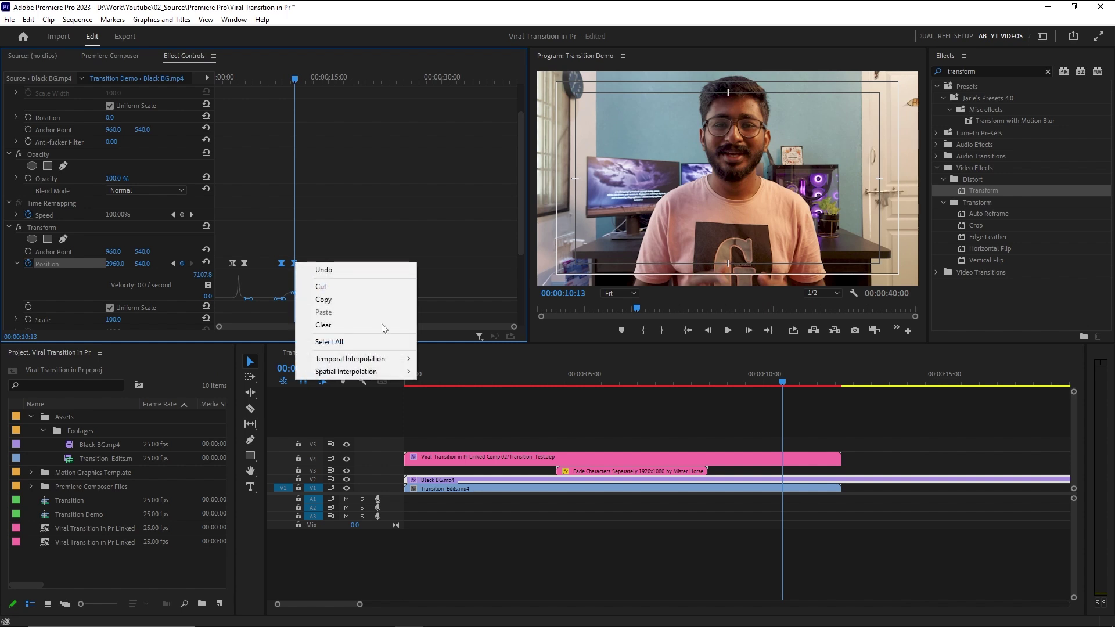
mouse_move(386, 360)
click(444, 426)
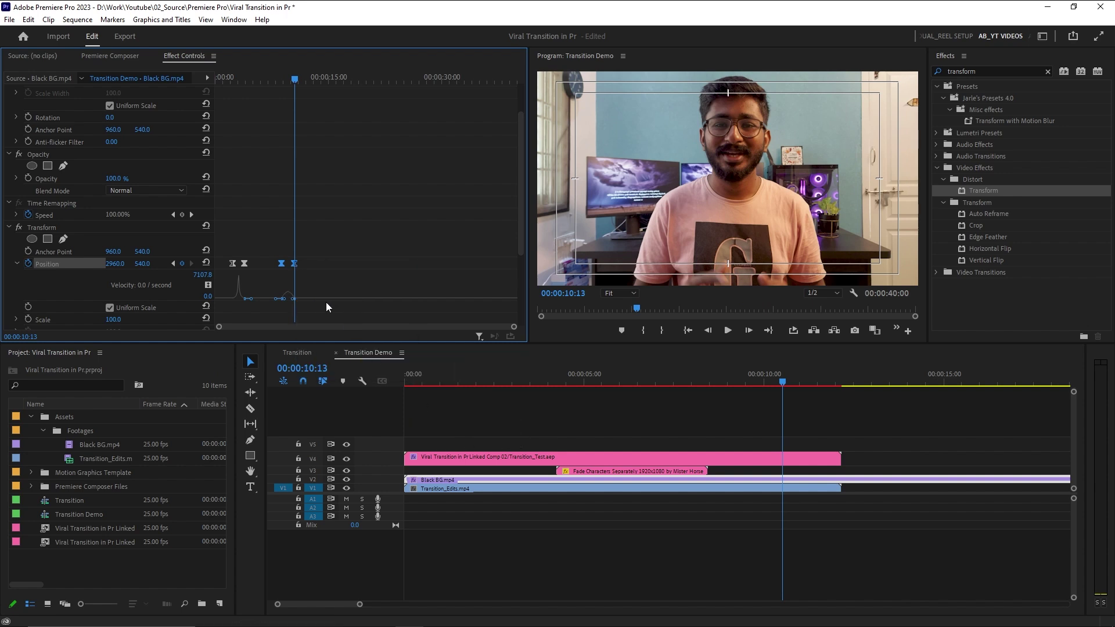
scroll(288, 301, up, 3)
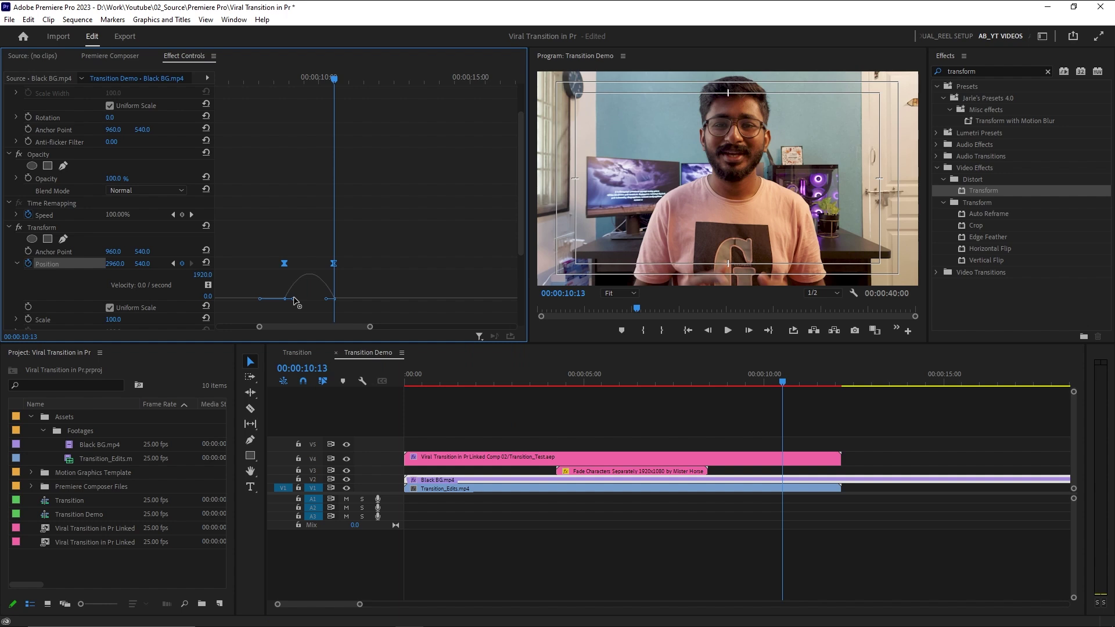
Sharpen the velocity curve between the last two Position keyframes of Black BG.mp4 into a steep peak and preview its exit
drag(293, 300, 314, 299)
click(270, 83)
key(space)
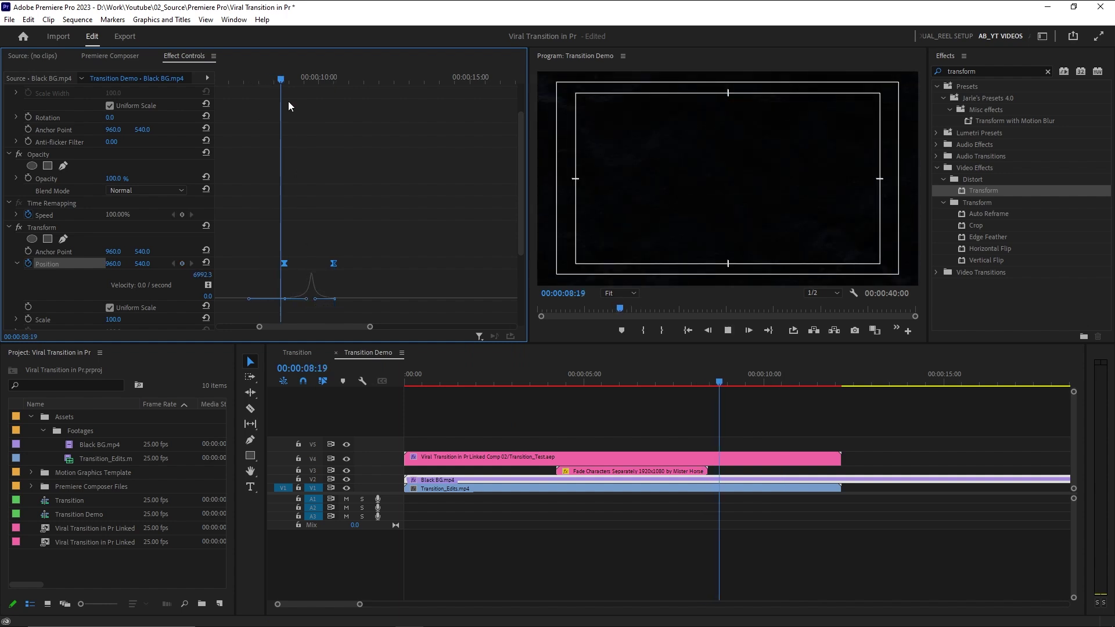
key(space)
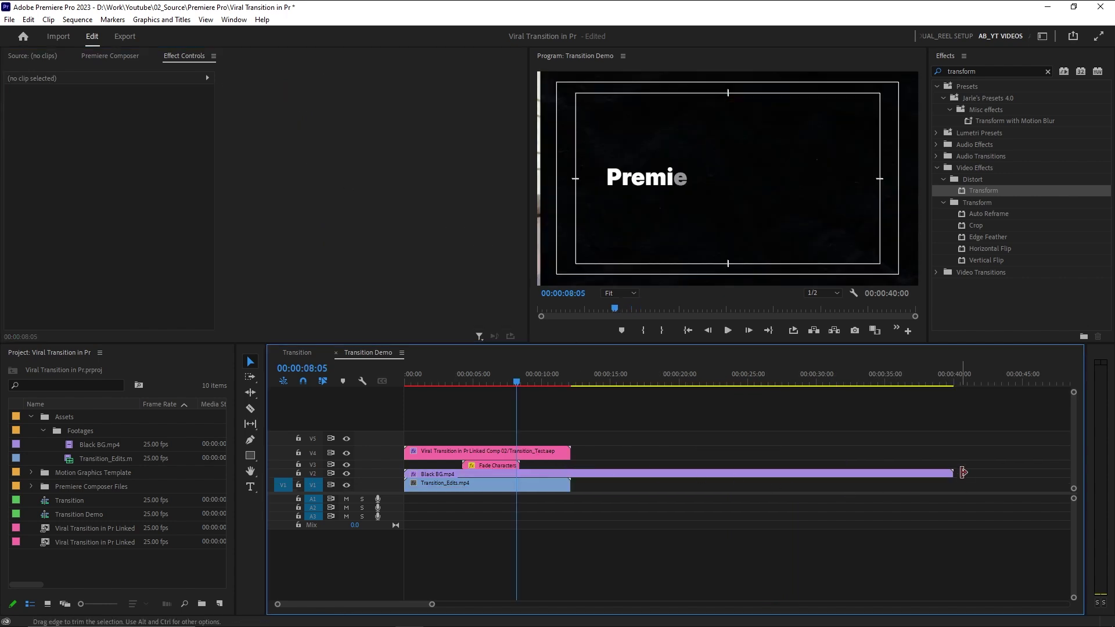
Trim the end of Black BG.mp4 to match the other clips and split Transition_Edits.mp4 at 00:00:08:00
drag(954, 473, 570, 469)
click(530, 487)
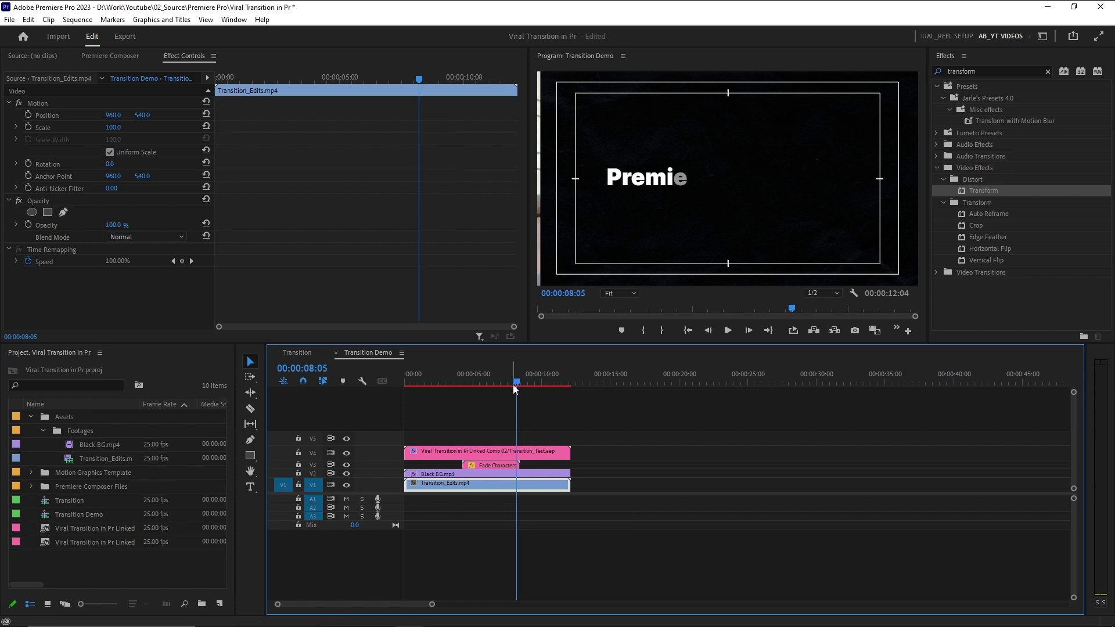
drag(513, 385, 514, 381)
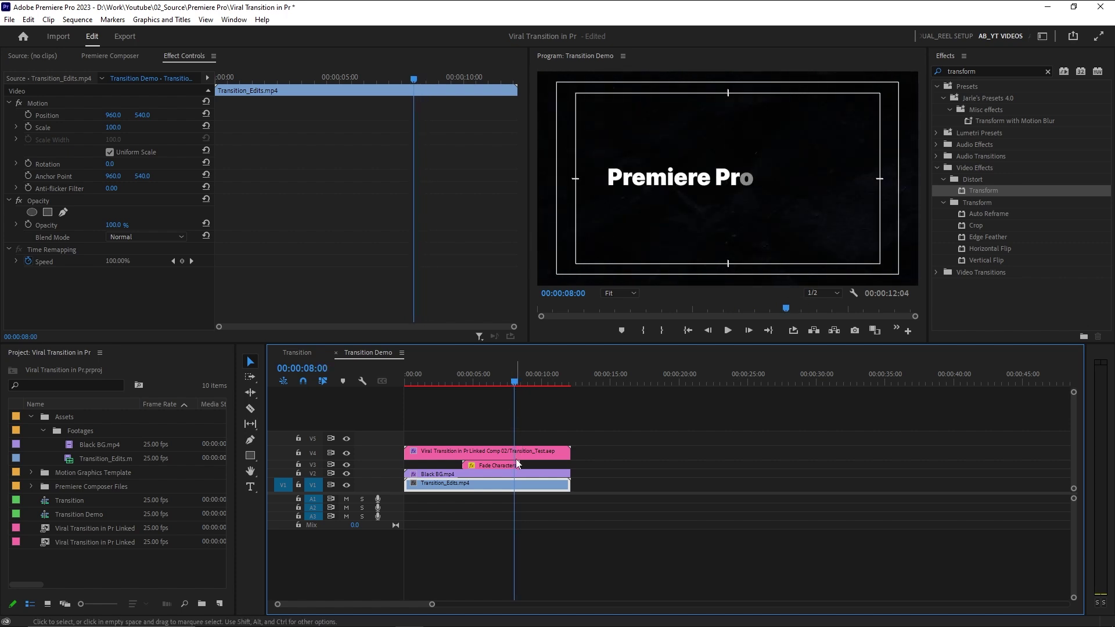
key(c)
click(515, 486)
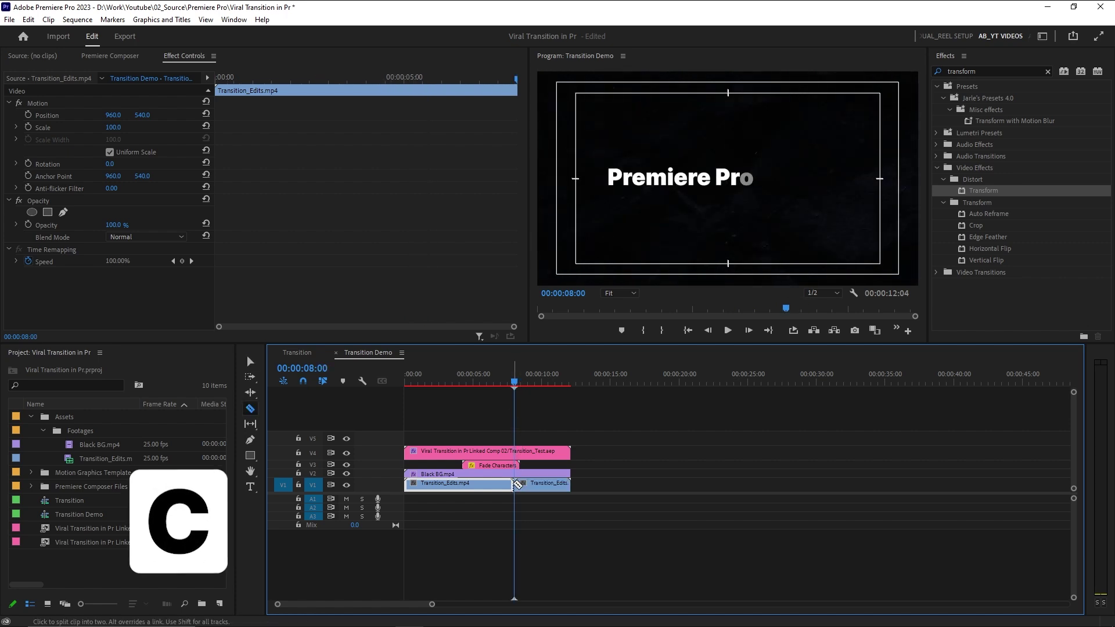
Apply the Transform effect to the second part of Transition_Edits.mp4 and keyframe its Scale at 100 at 00:00:08:00 and 00:00:08:22
click(538, 491)
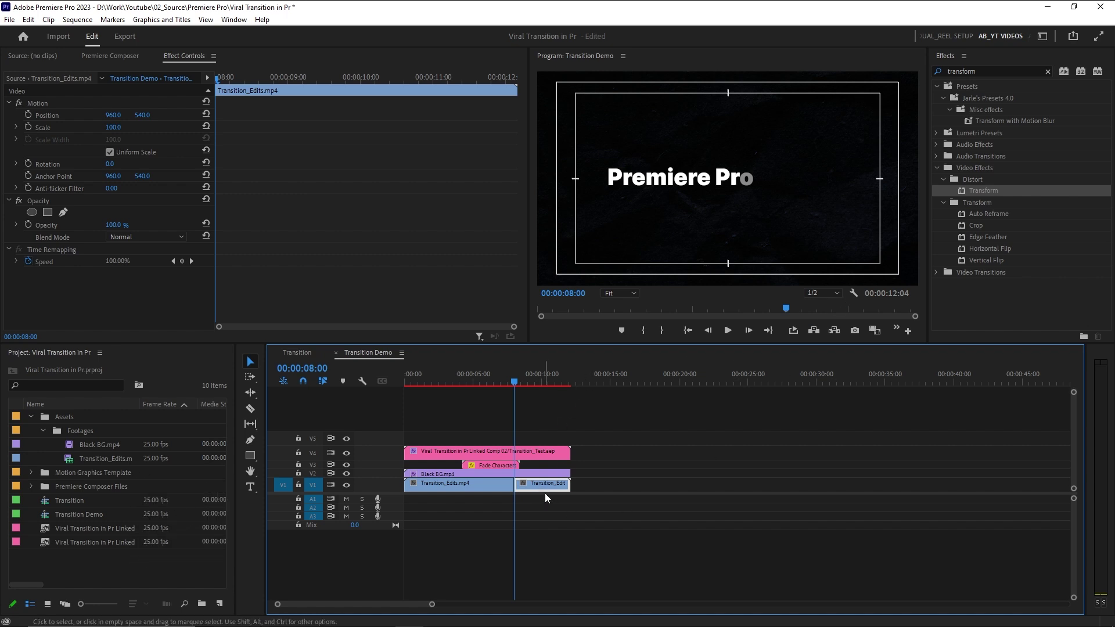
drag(994, 193, 555, 483)
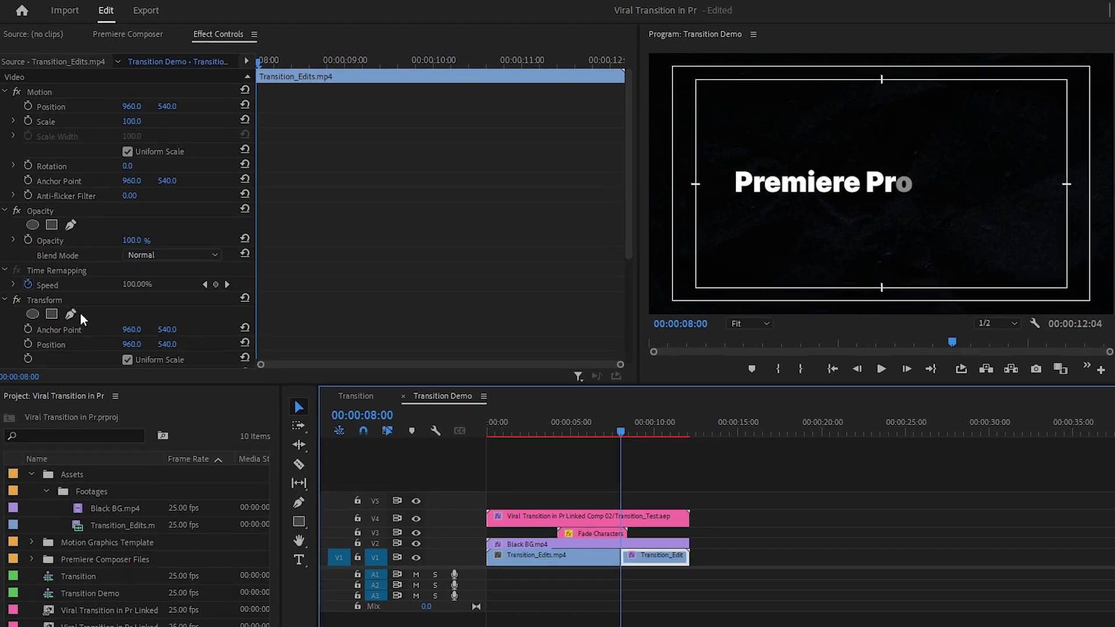
scroll(72, 287, down, 3)
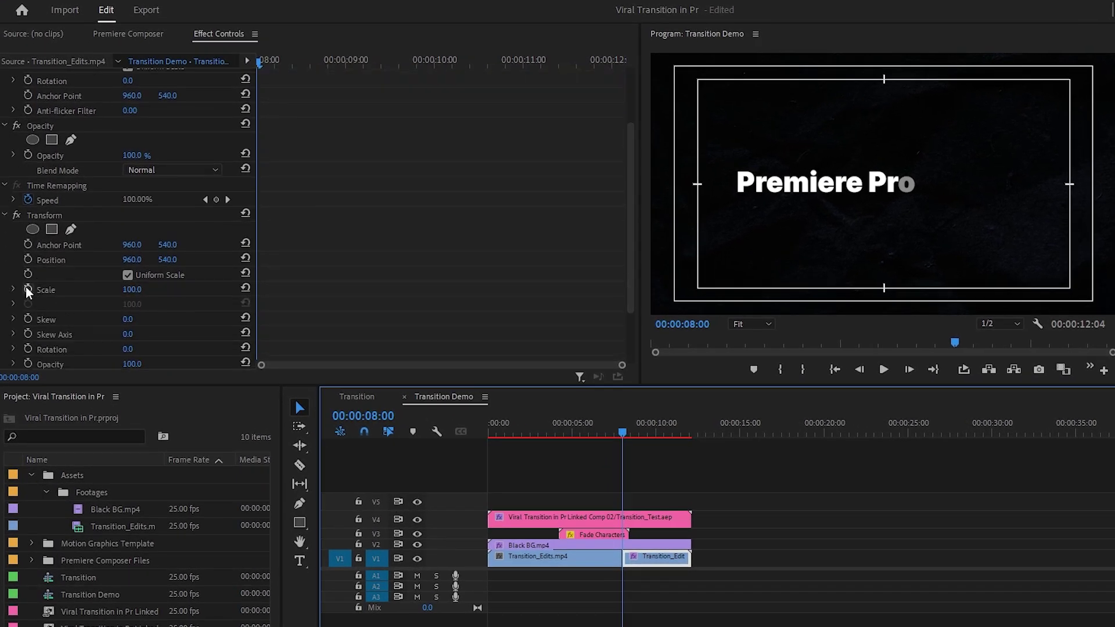
click(28, 289)
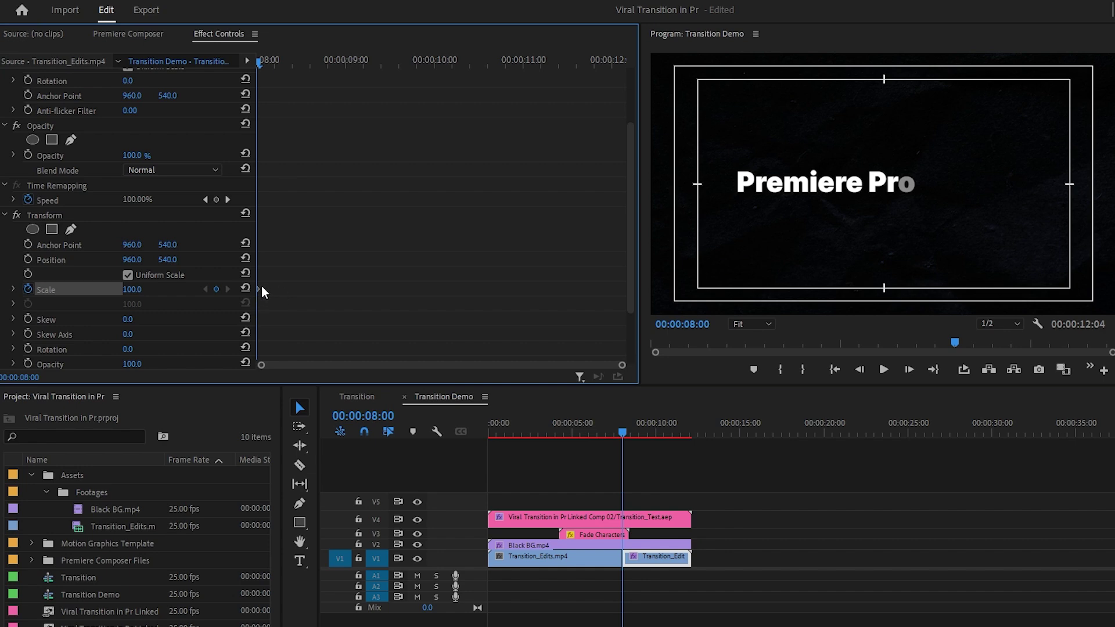
drag(272, 55, 335, 57)
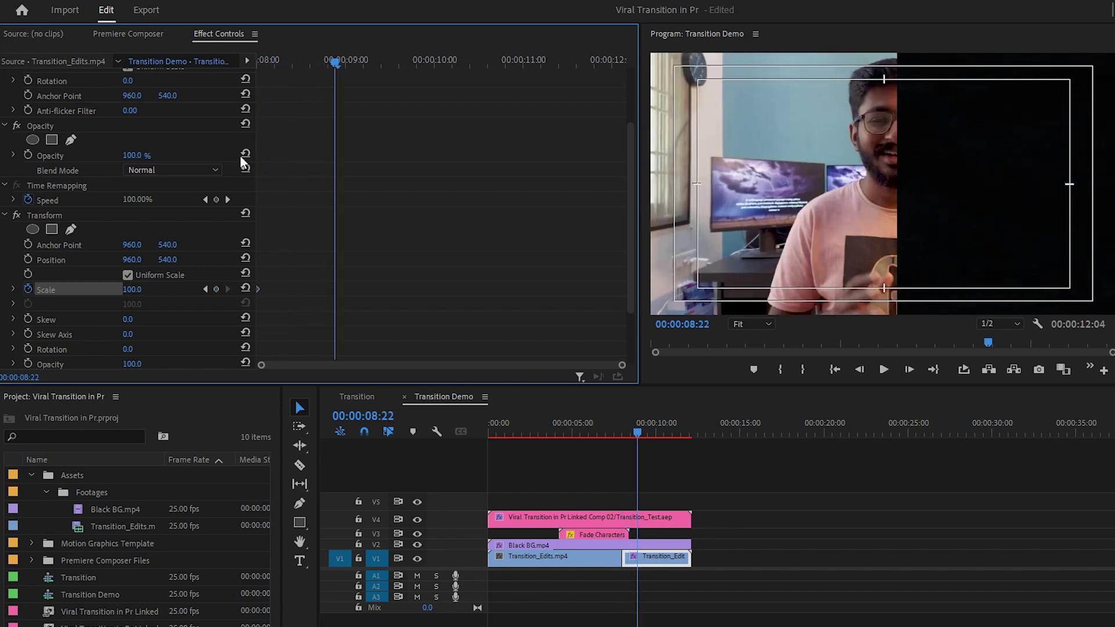
click(217, 289)
Set the Transform Scale keyframe at 00:00:08:00 to 164 and play back the zoom-out
drag(313, 61, 260, 61)
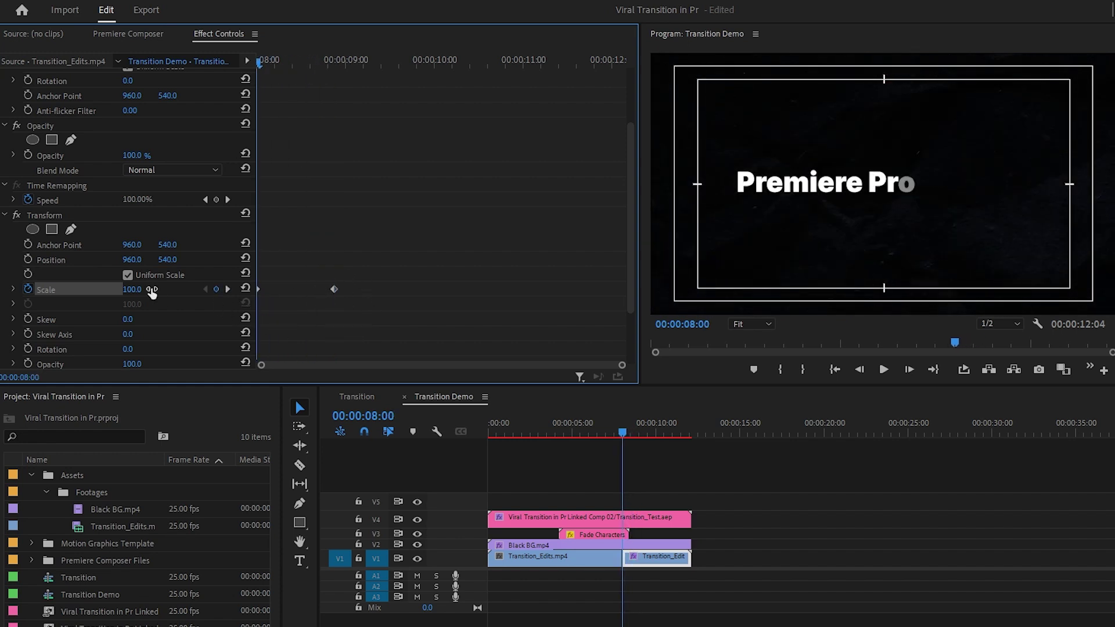
drag(149, 291, 152, 324)
key(space)
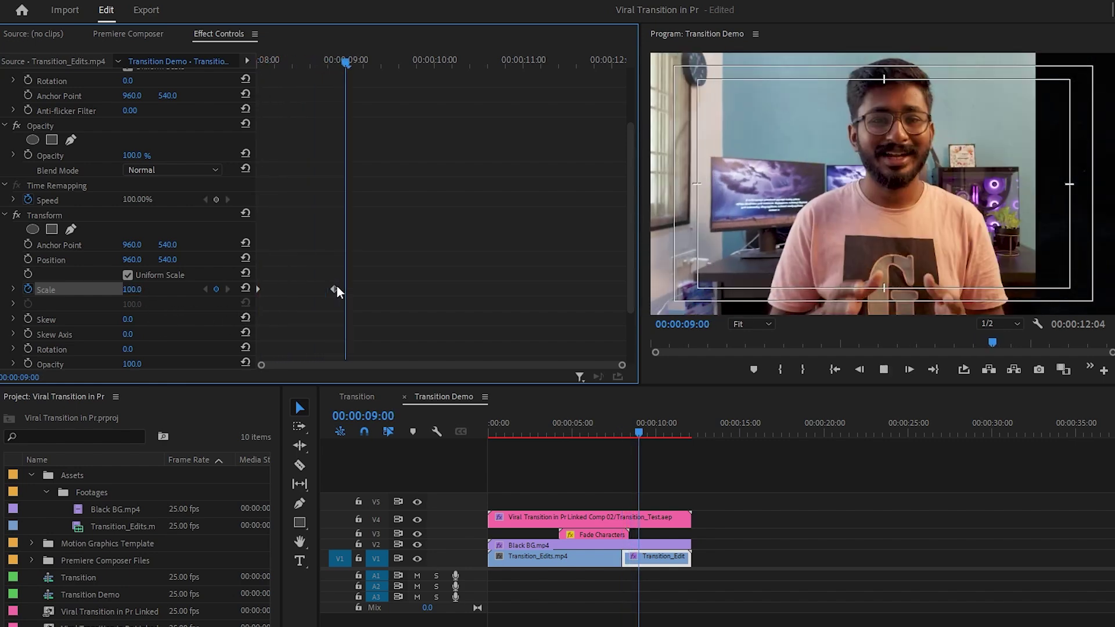
key(space)
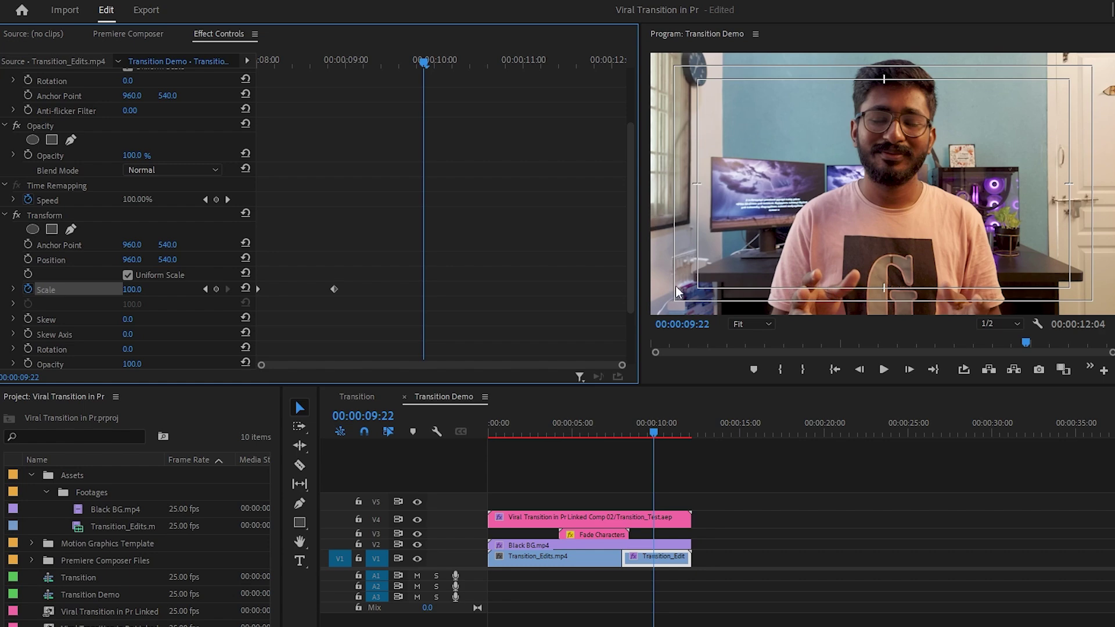
drag(287, 69, 242, 68)
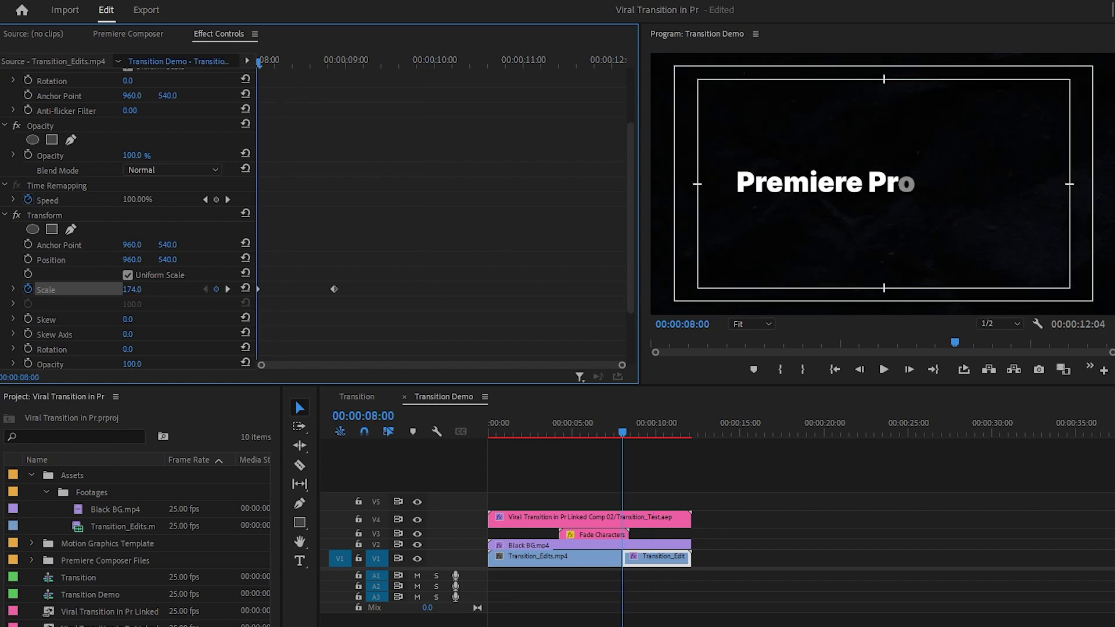
key(space)
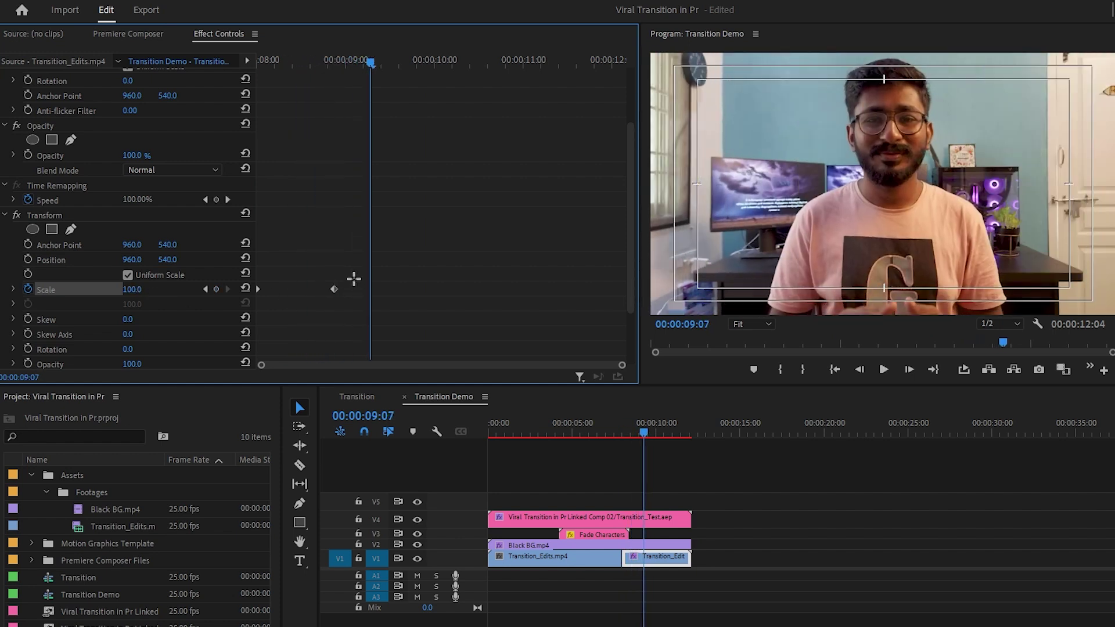
Apply Ease In and Ease Out to both Scale keyframes of the second Transition_Edits.mp4 clip
drag(355, 278, 243, 313)
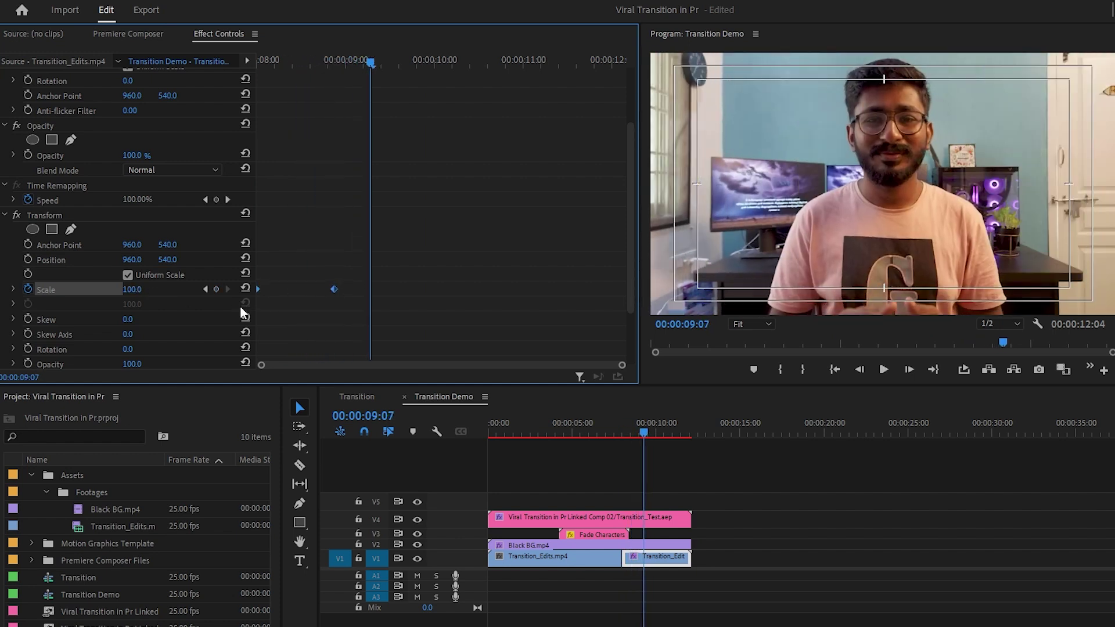
right_click(330, 289)
click(406, 486)
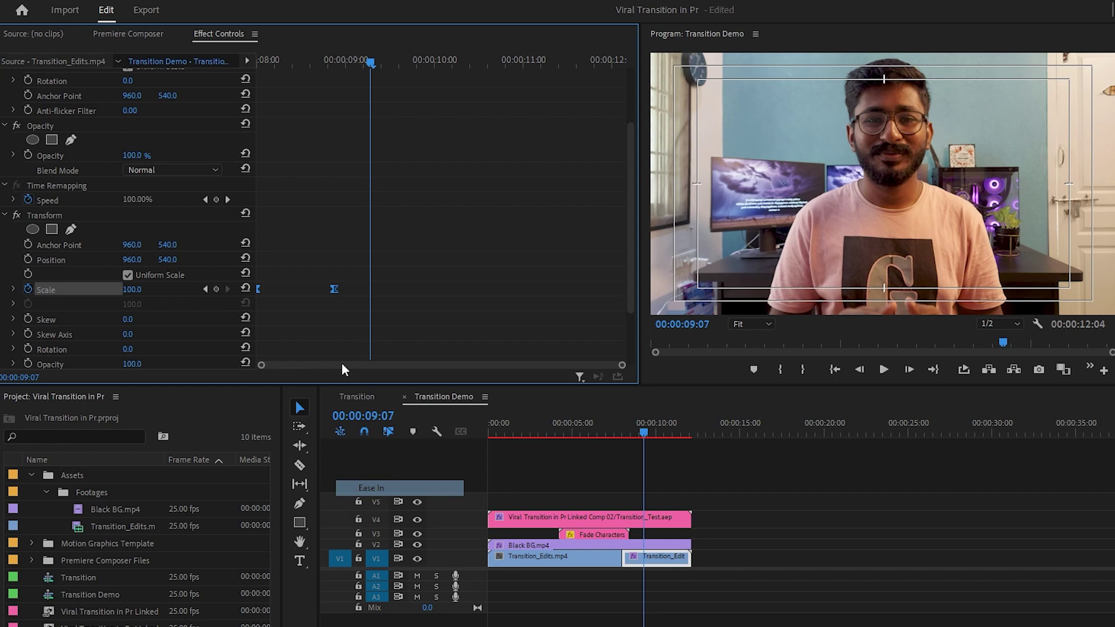
right_click(336, 291)
click(385, 504)
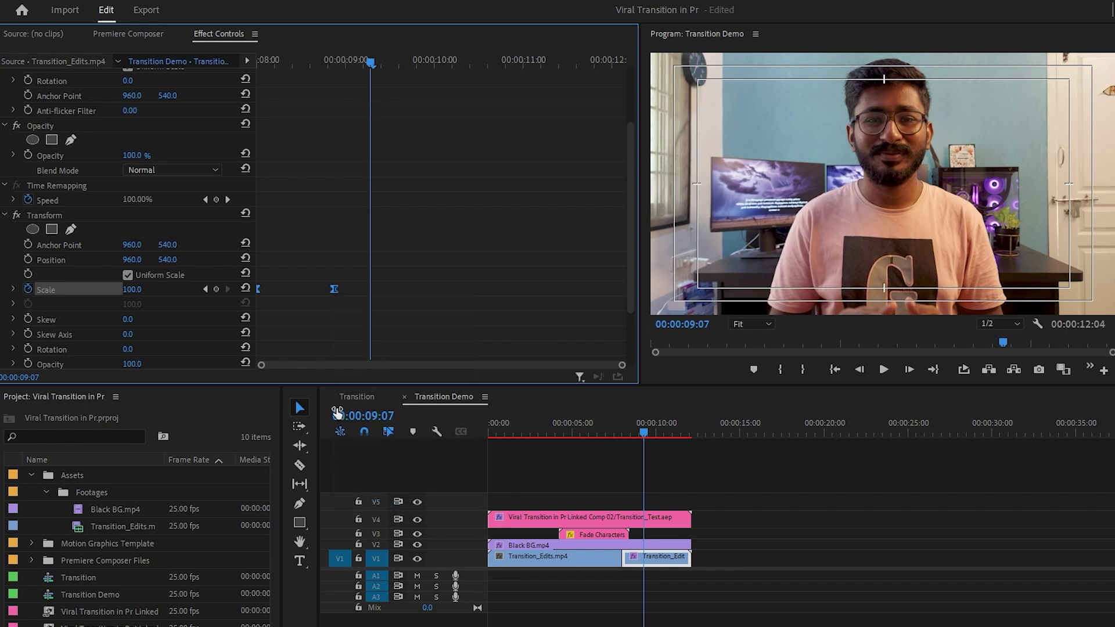
Expand the Scale graph, lengthen the first keyframe's ease handle toward the second keyframe, and preview the zoom-out
click(13, 289)
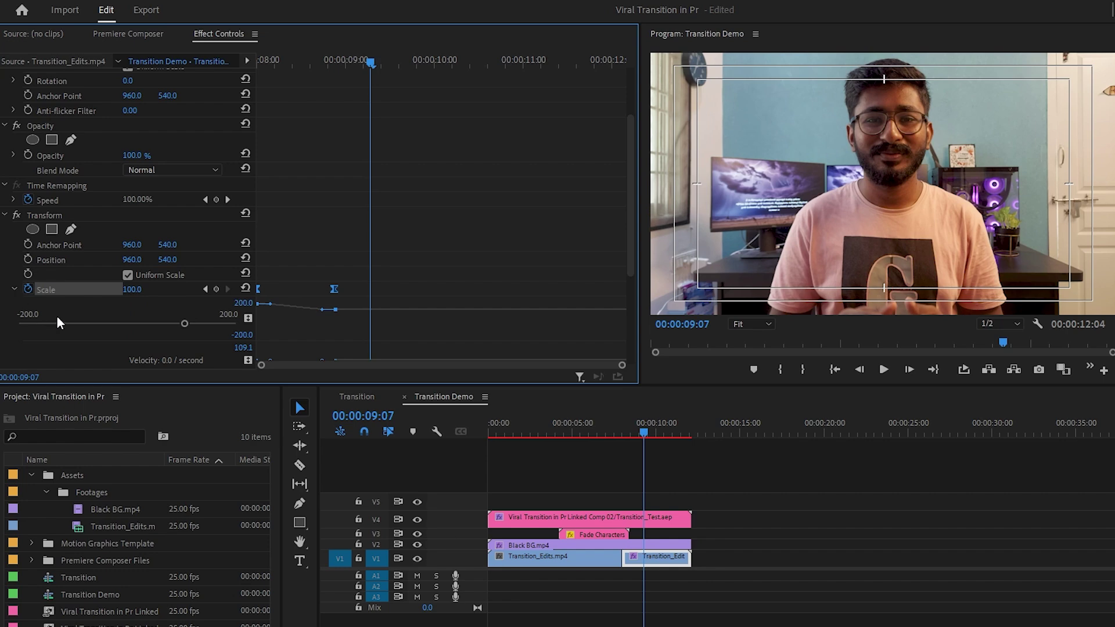
scroll(106, 310, down, 2)
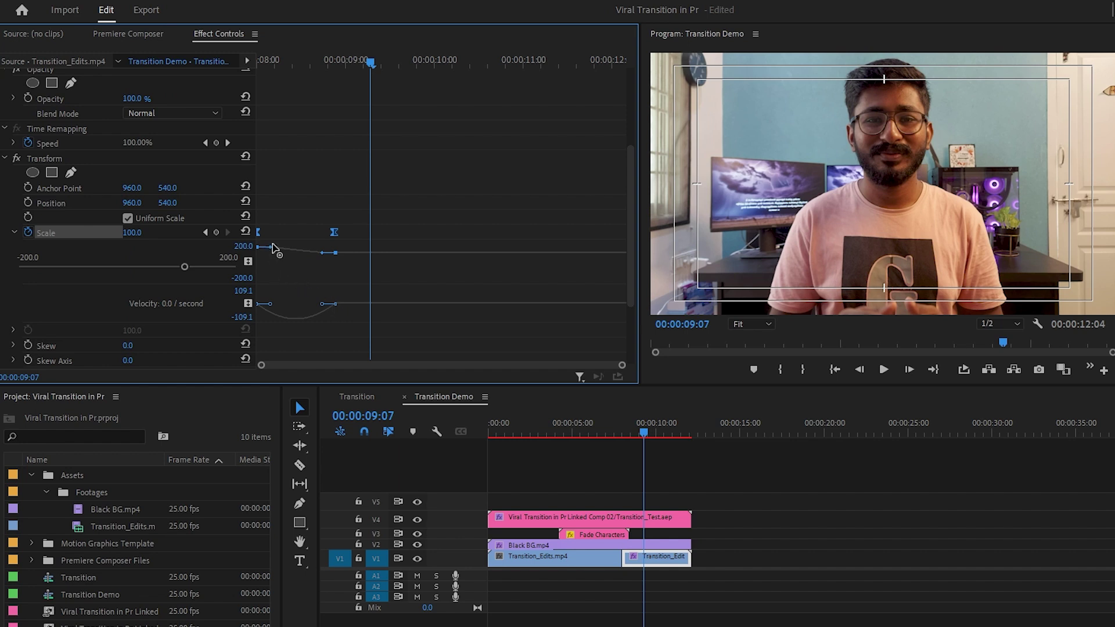
drag(270, 247, 322, 252)
drag(280, 58, 214, 63)
key(space)
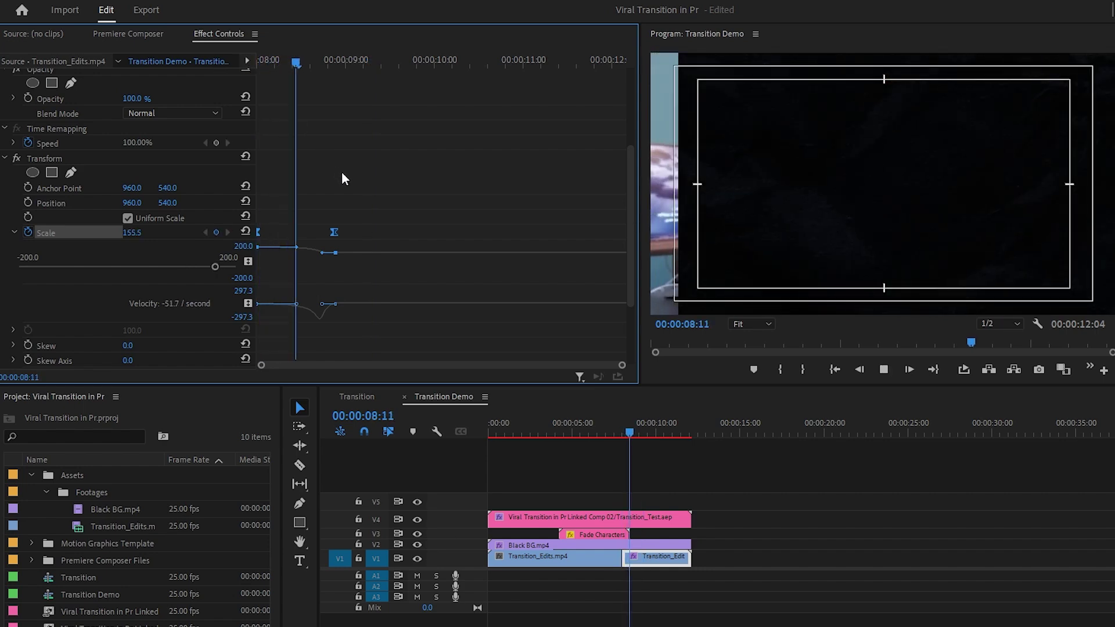
key(space)
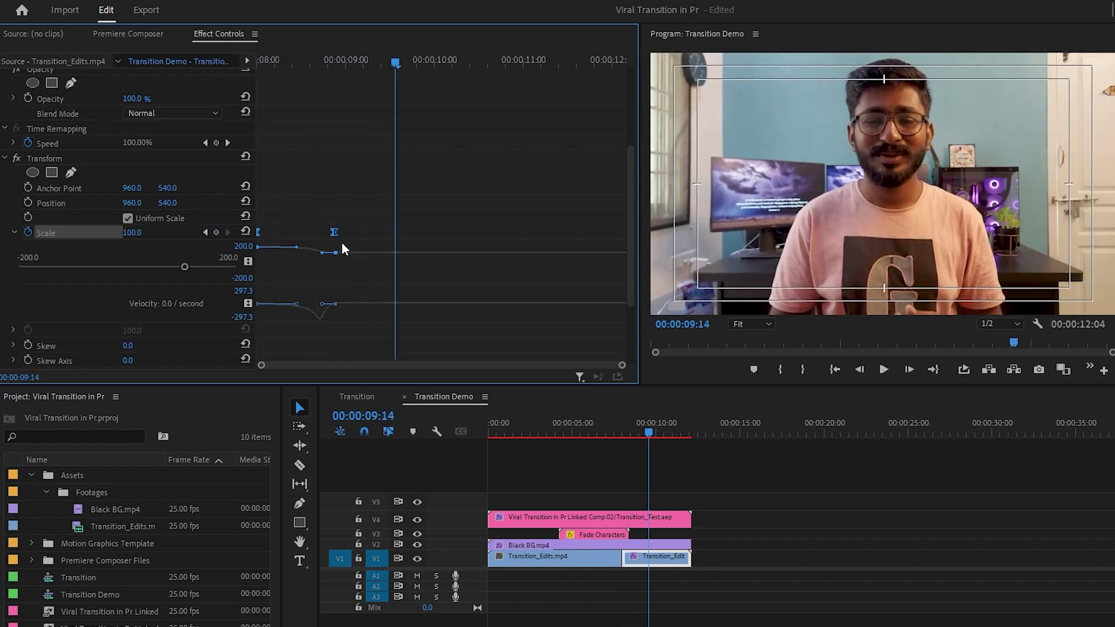
Move the second Scale keyframe just past 00:00:09:00, shape a gentler easing curve, and play back the zoom-out
drag(335, 235, 367, 232)
drag(287, 232, 249, 230)
drag(315, 251, 293, 247)
click(262, 60)
key(space)
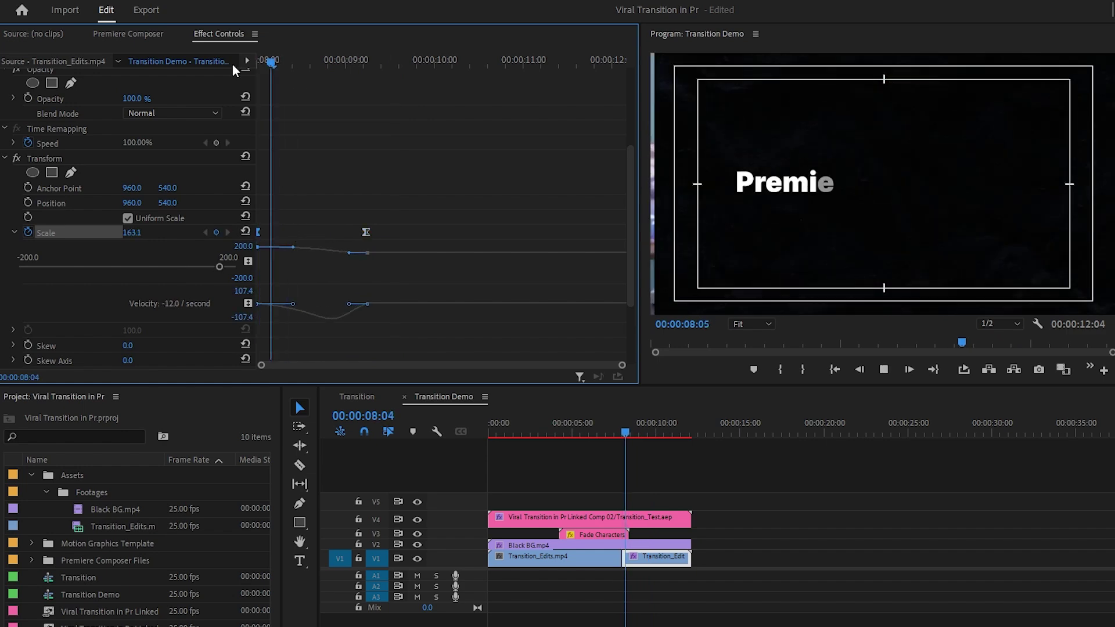
key(space)
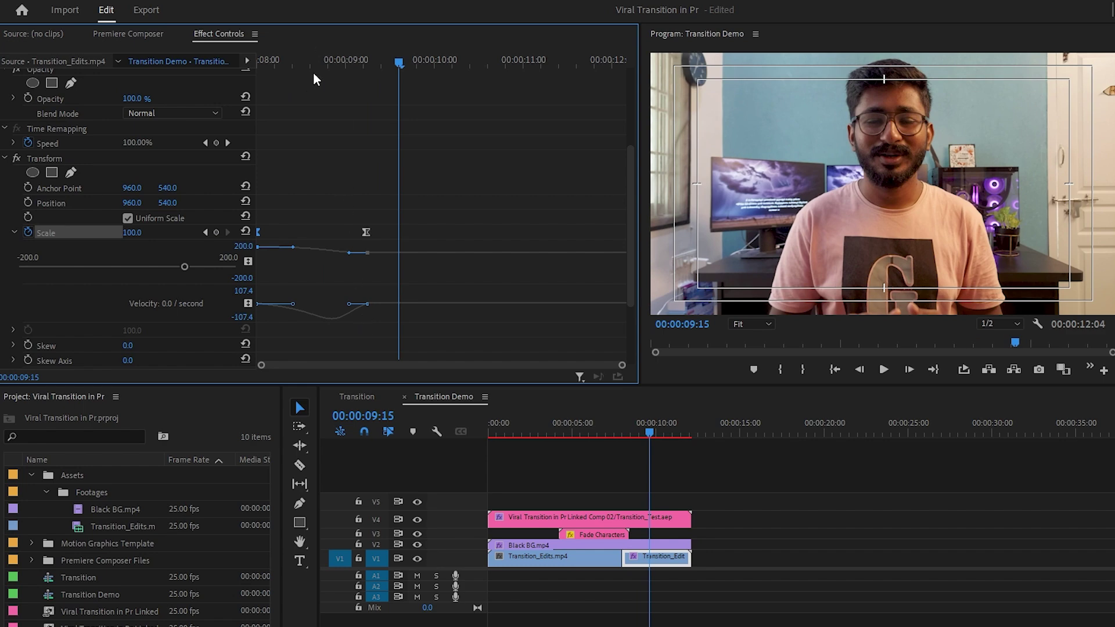
drag(313, 64, 214, 77)
key(space)
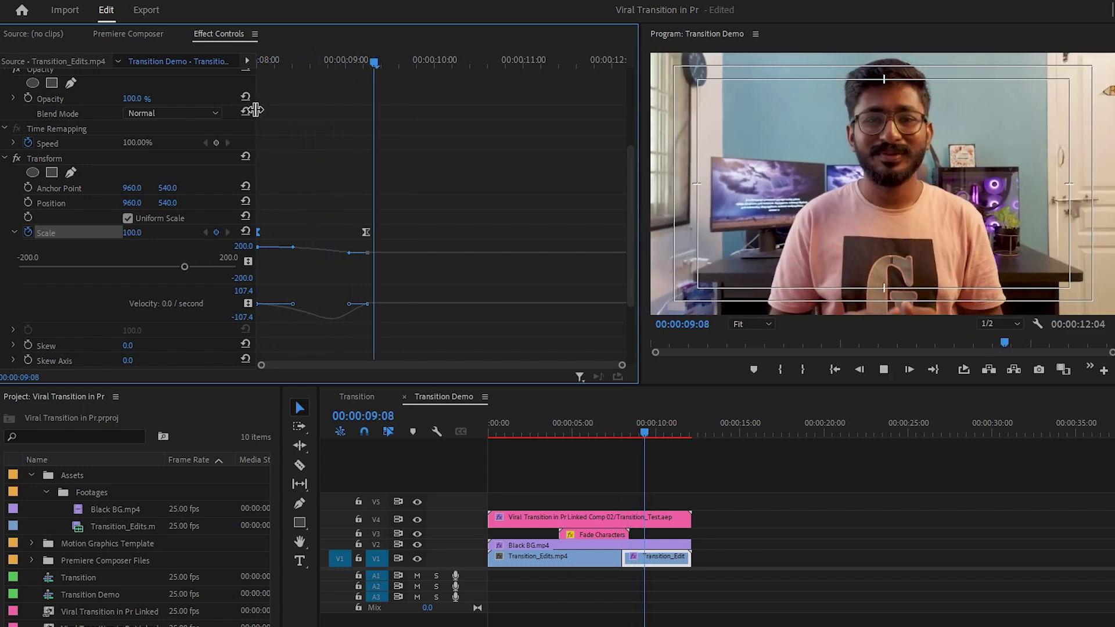
key(space)
Trim the cut-out, Black BG.mp4 and Transition_Edits.mp4 clips' starts to 00:00:02:05 and close the gap at the sequence start
drag(563, 437, 525, 437)
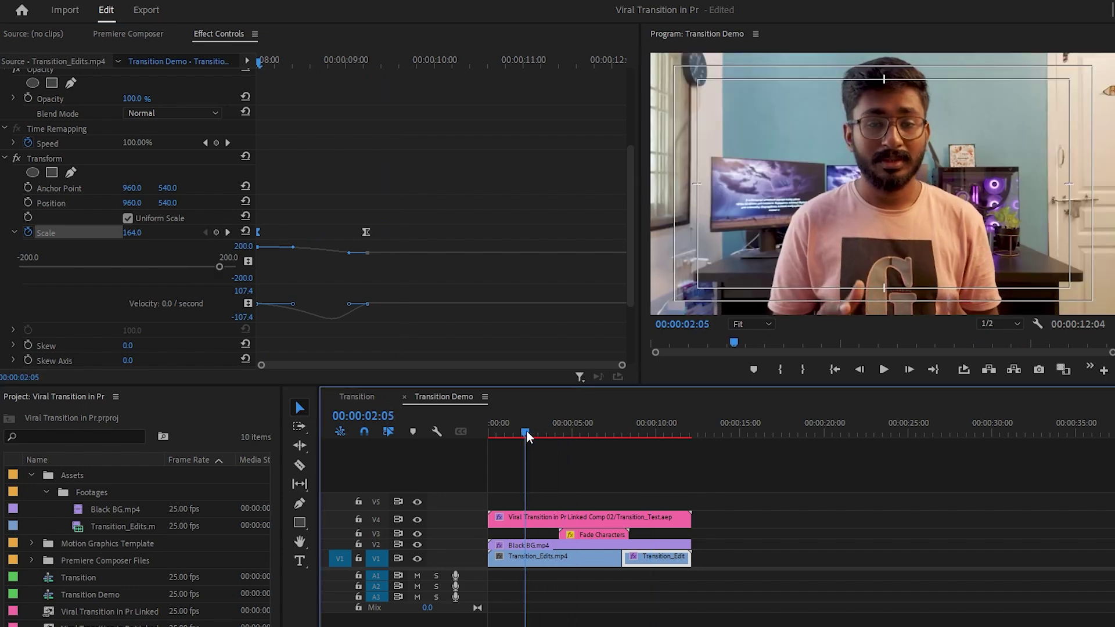
click(505, 517)
drag(491, 514, 525, 556)
click(503, 556)
key(Delete)
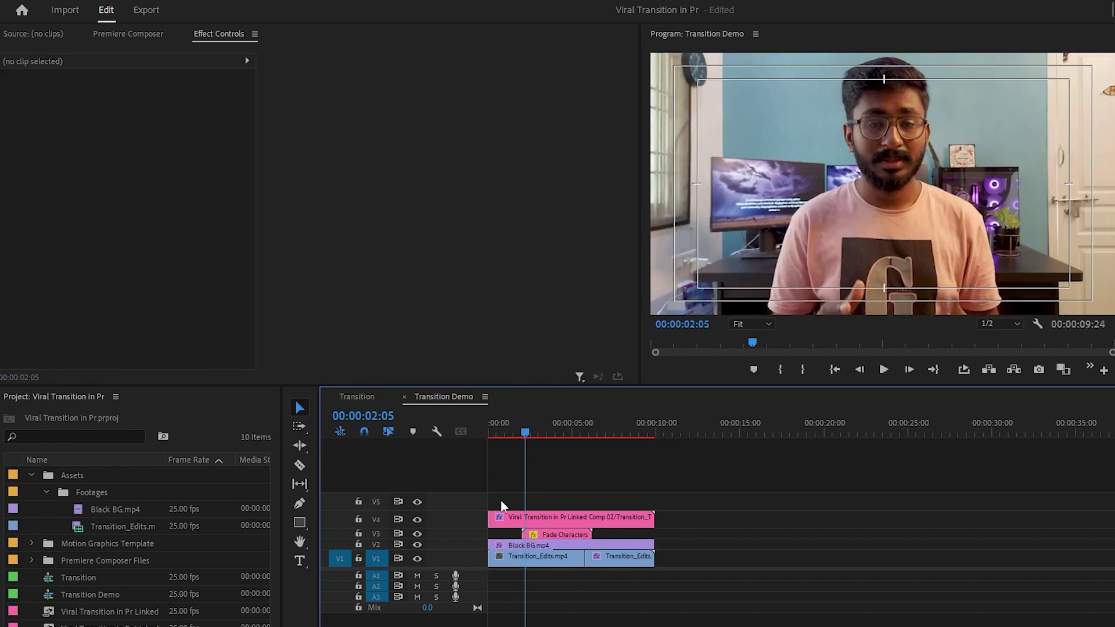
Play the Transition Demo sequence from the start and scrub through the title and exit to review the transition
key(Home)
key(space)
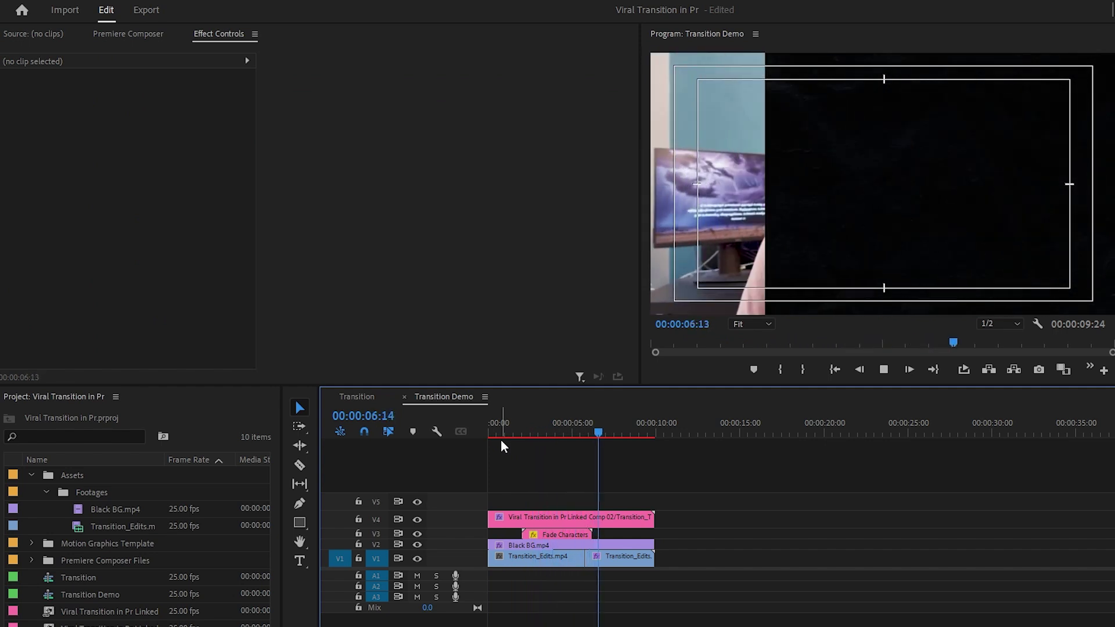
key(space)
key(Home)
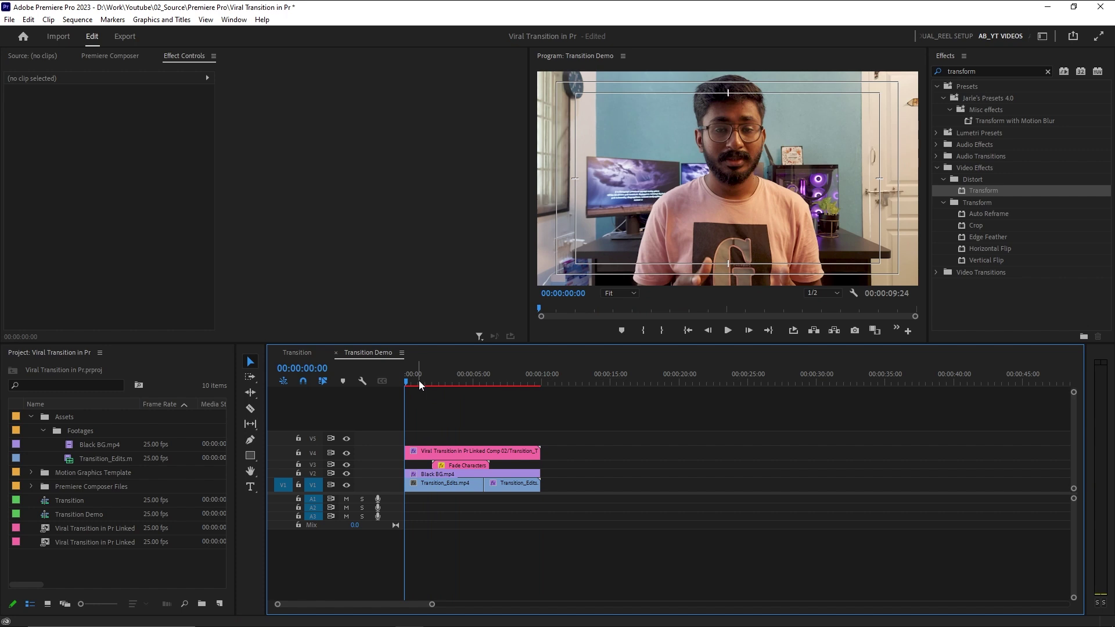
drag(417, 382, 472, 378)
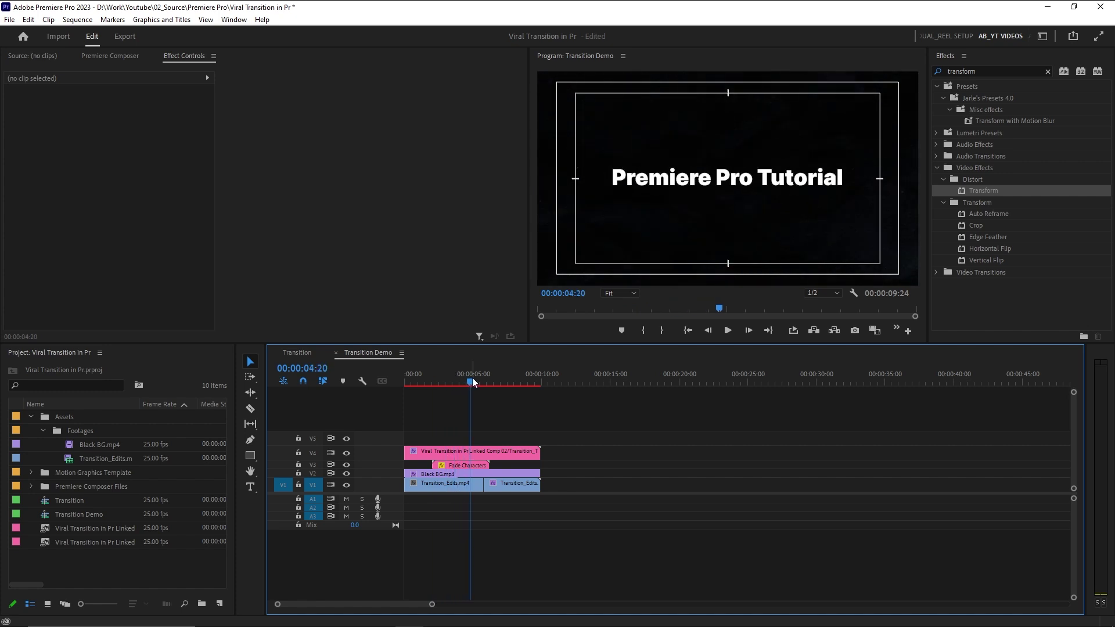
drag(472, 378, 507, 375)
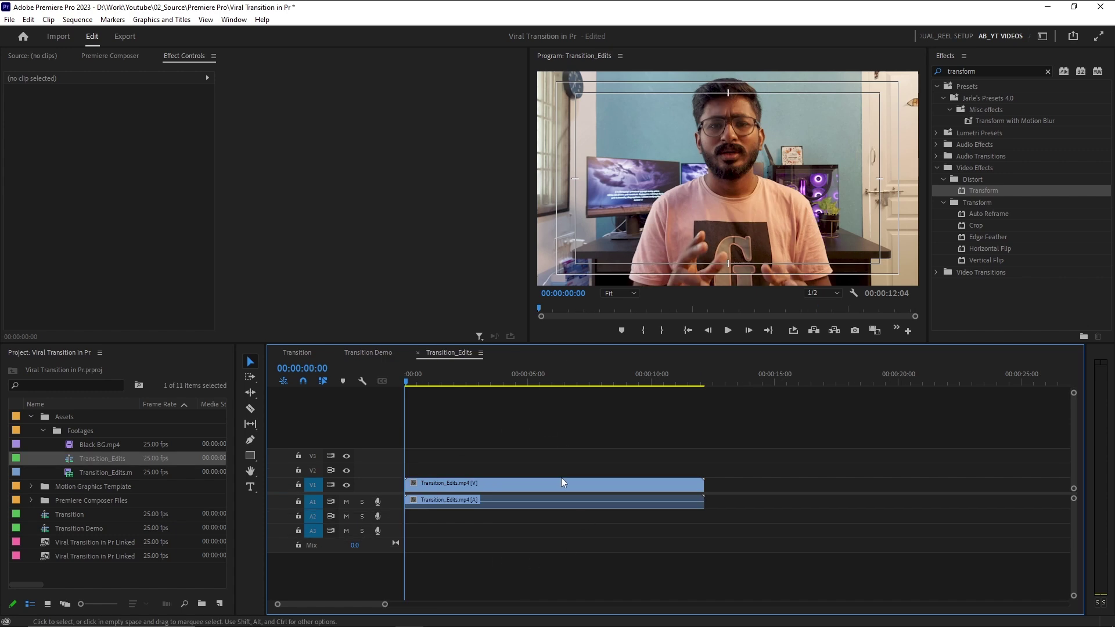
Duplicate the Transition_Edits.mp4 video clip onto track V2 in the Transition_Edits sequence
click(484, 487)
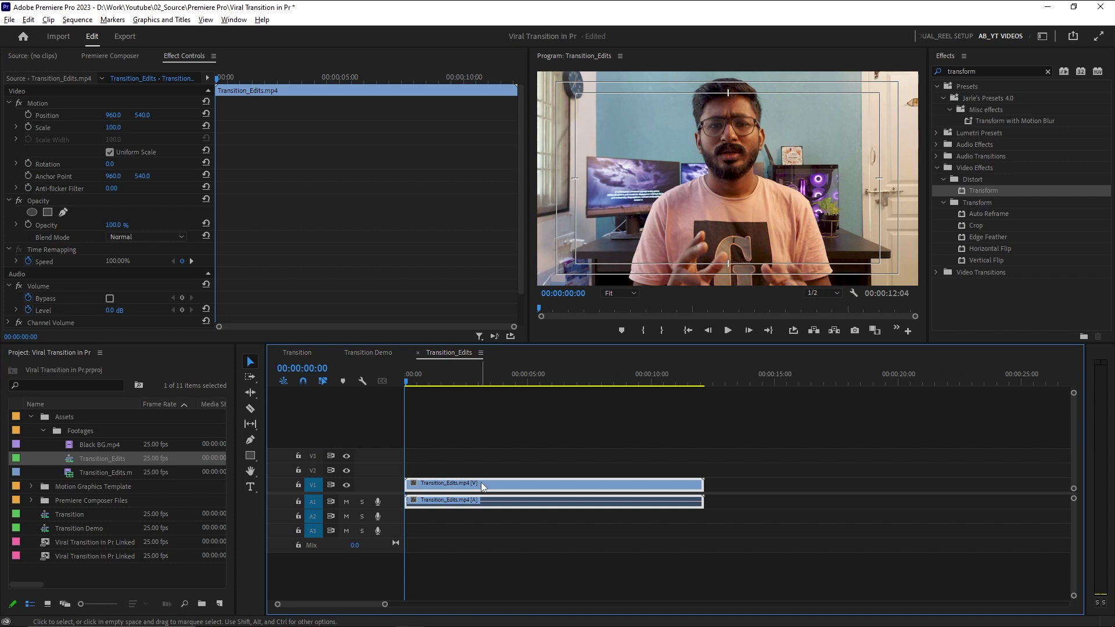
drag(480, 482, 424, 468)
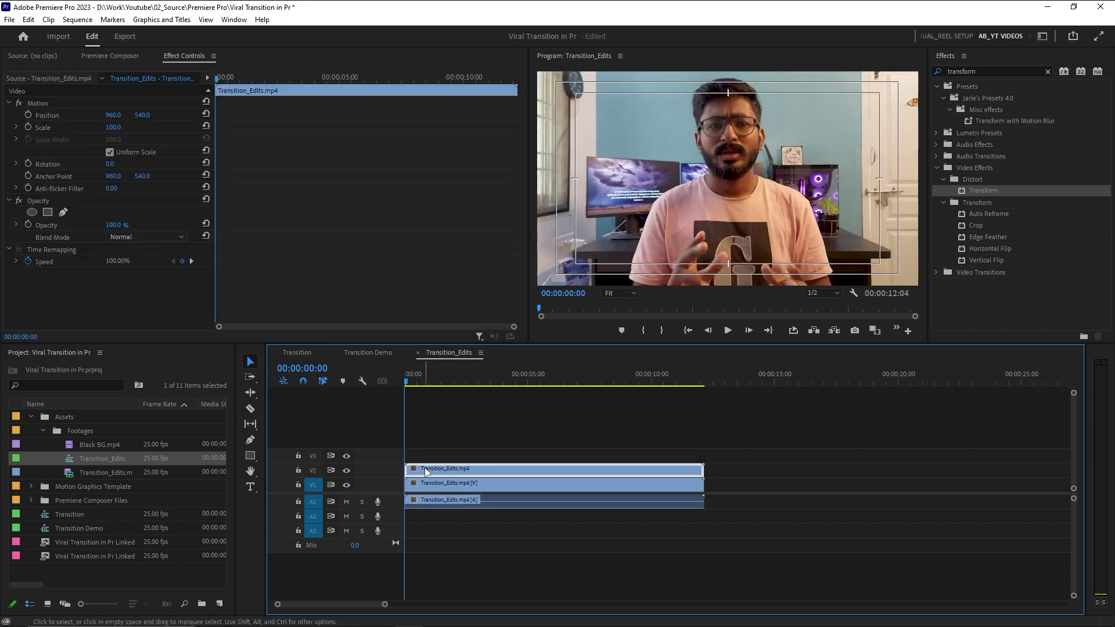
Replace the V2 copy of Transition_Edits.mp4 with an After Effects composition and undo the replacement in Premiere Pro
right_click(471, 471)
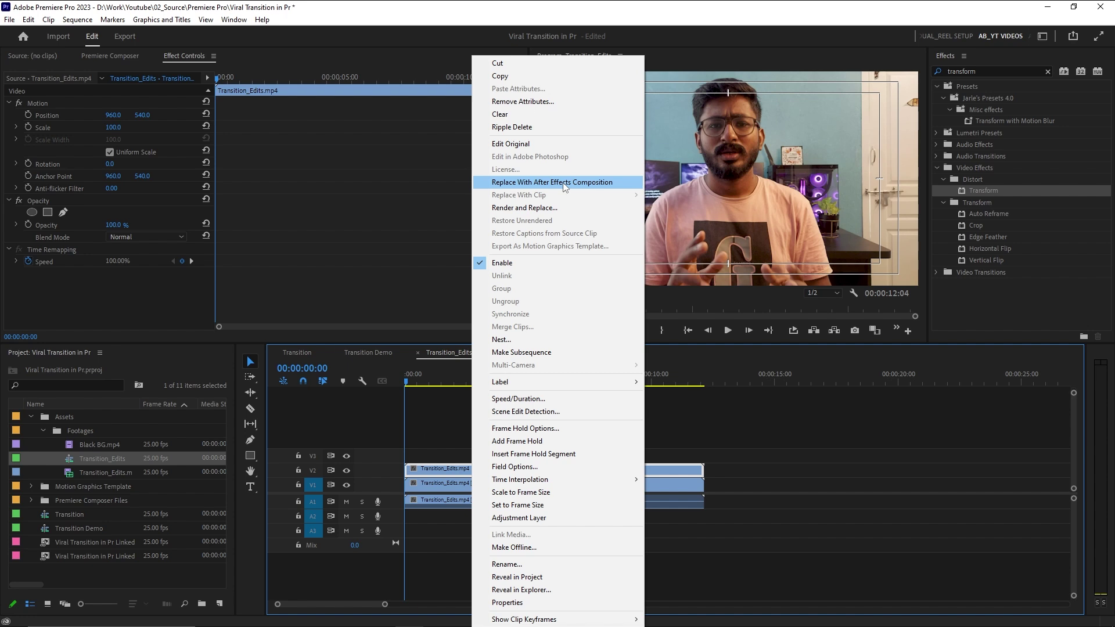
click(562, 182)
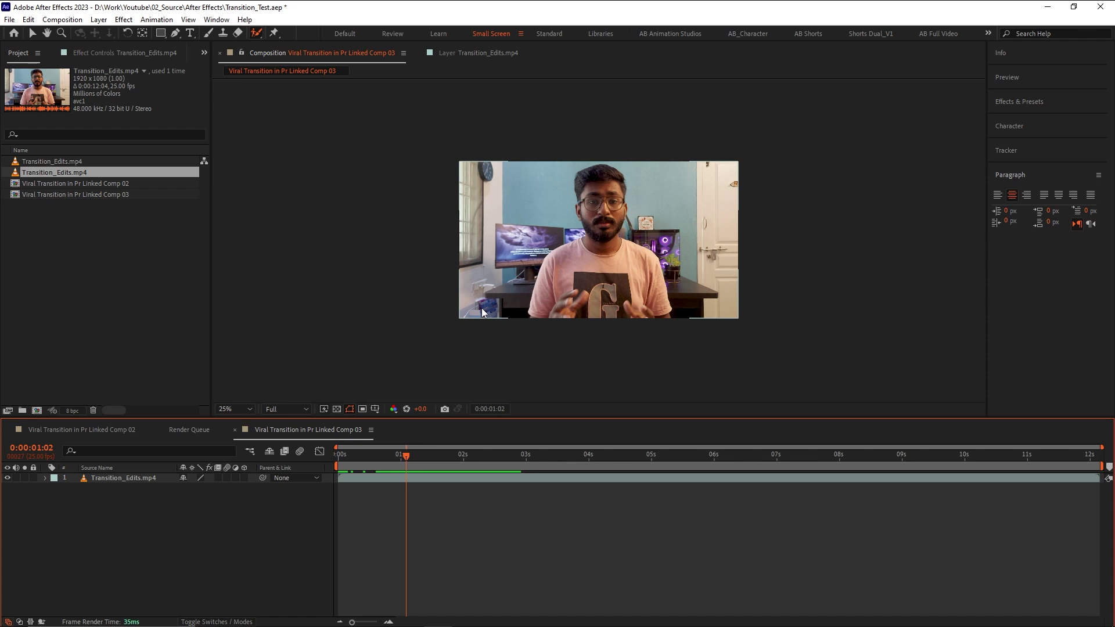
key(alt+Tab)
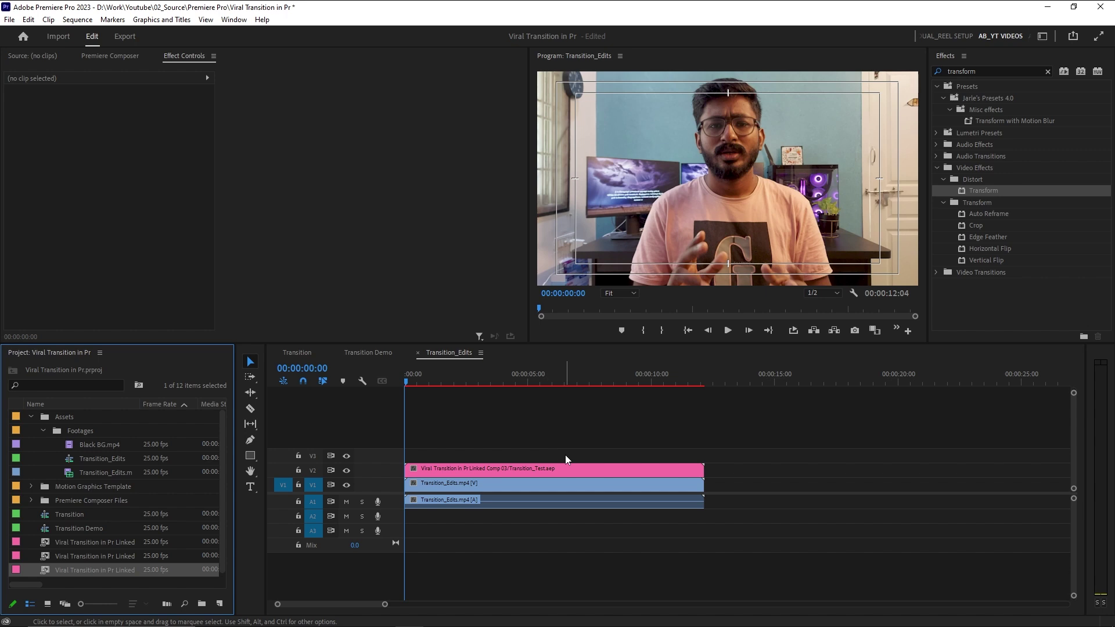
key(ctrl+z)
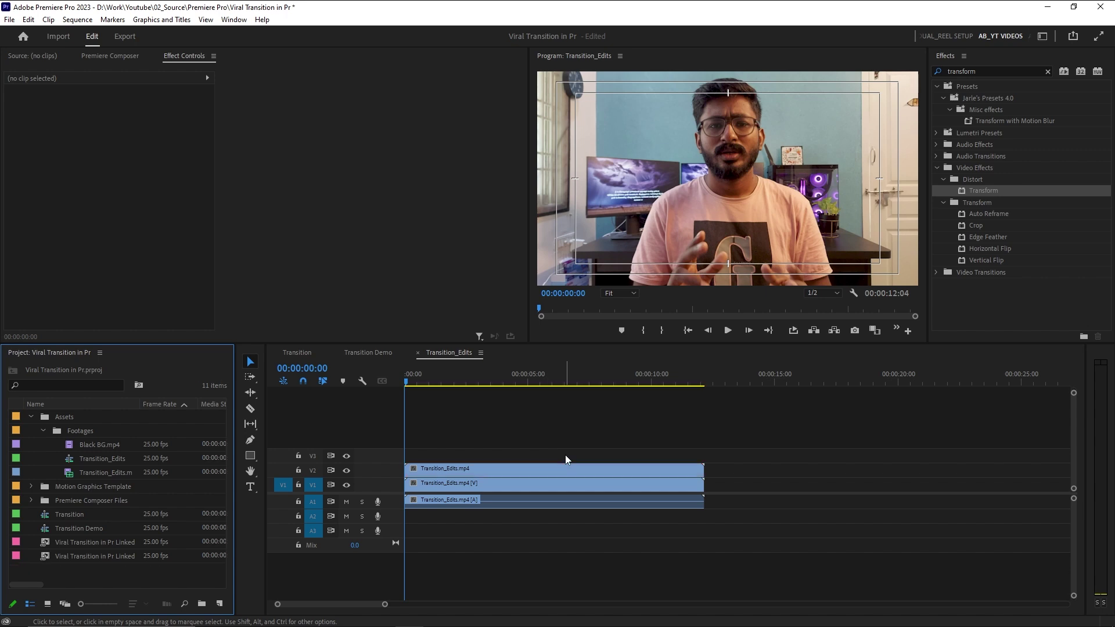
Scrub the footage in After Effects' Viral Transition in Pr Linked Comp 03 to 0:00:05:02 and return to Premiere Pro
click(480, 472)
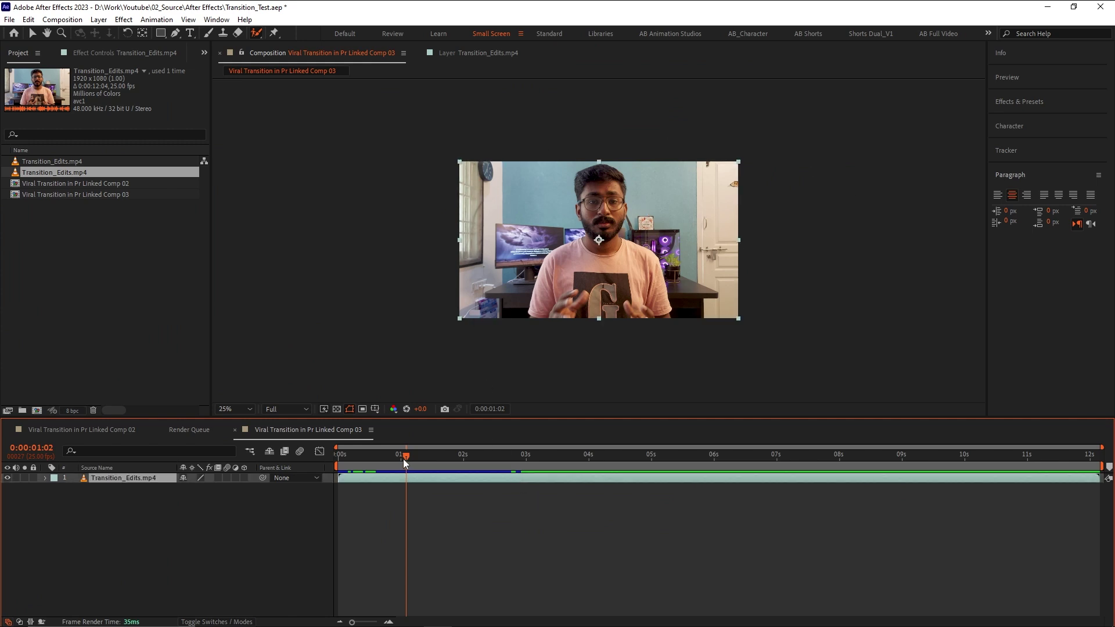
drag(363, 455, 654, 480)
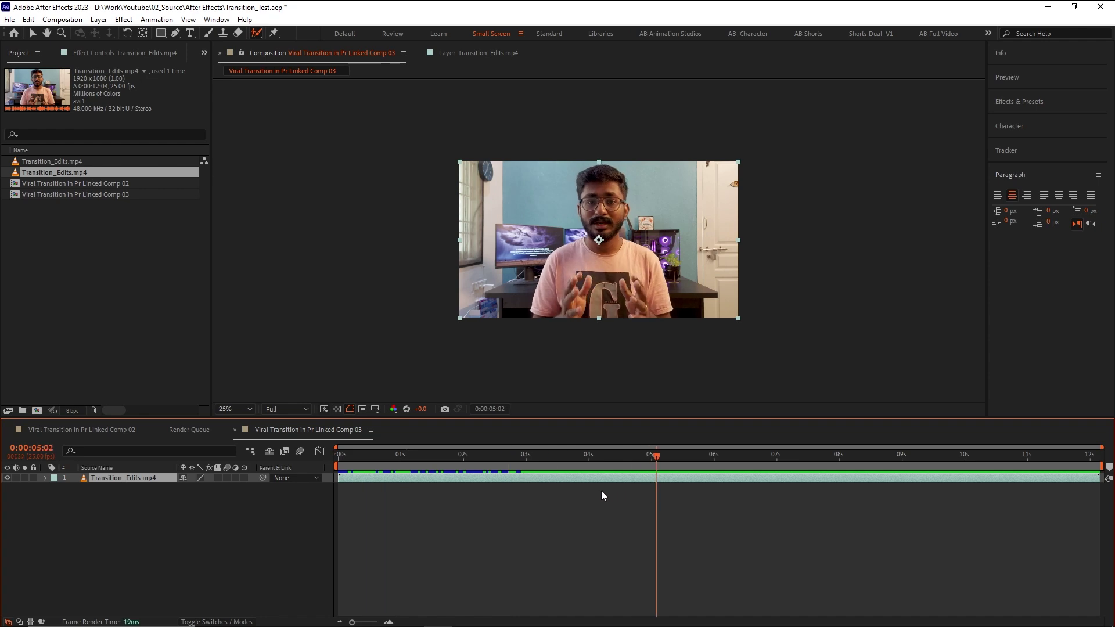
key(alt+Tab)
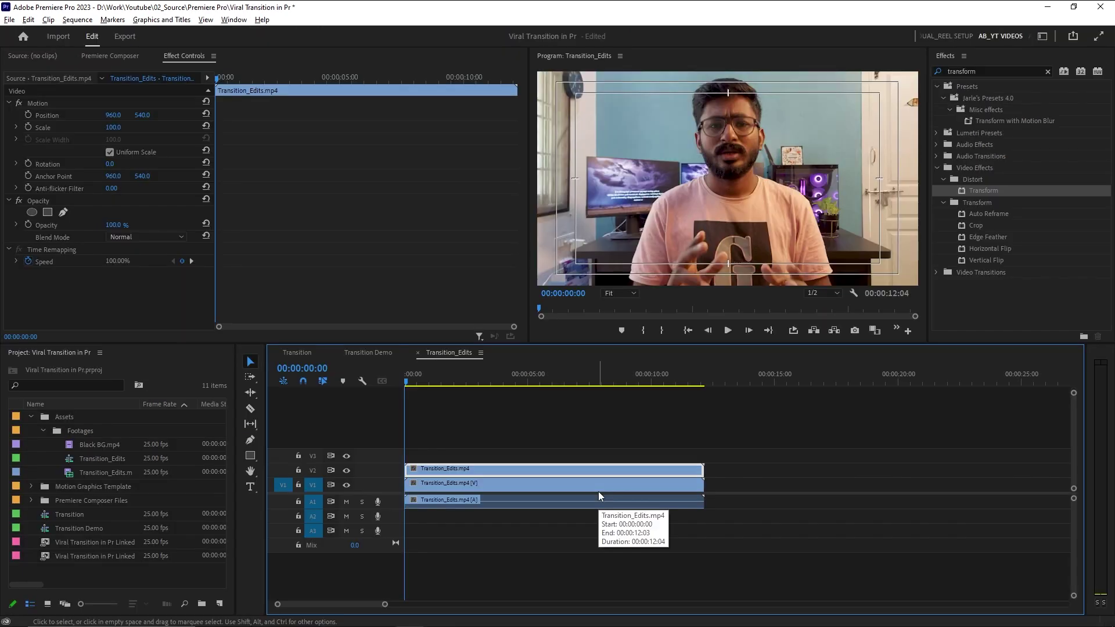